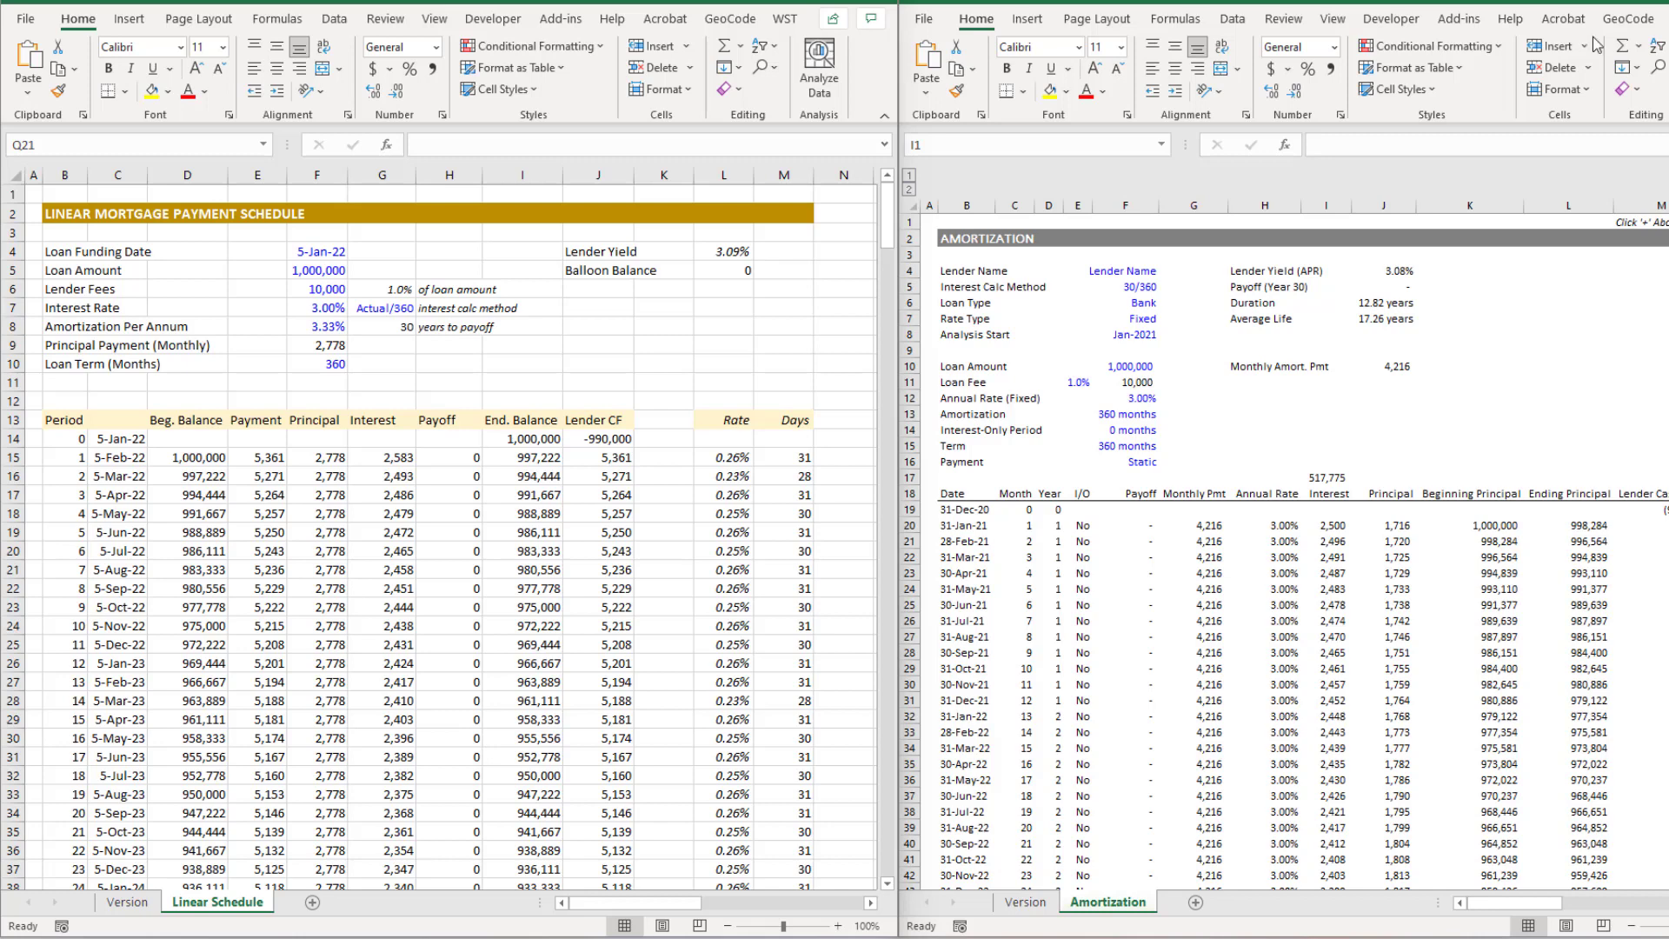
Switch between the two workbooks and widen the Amortization window to reveal its chart
click(528, 132)
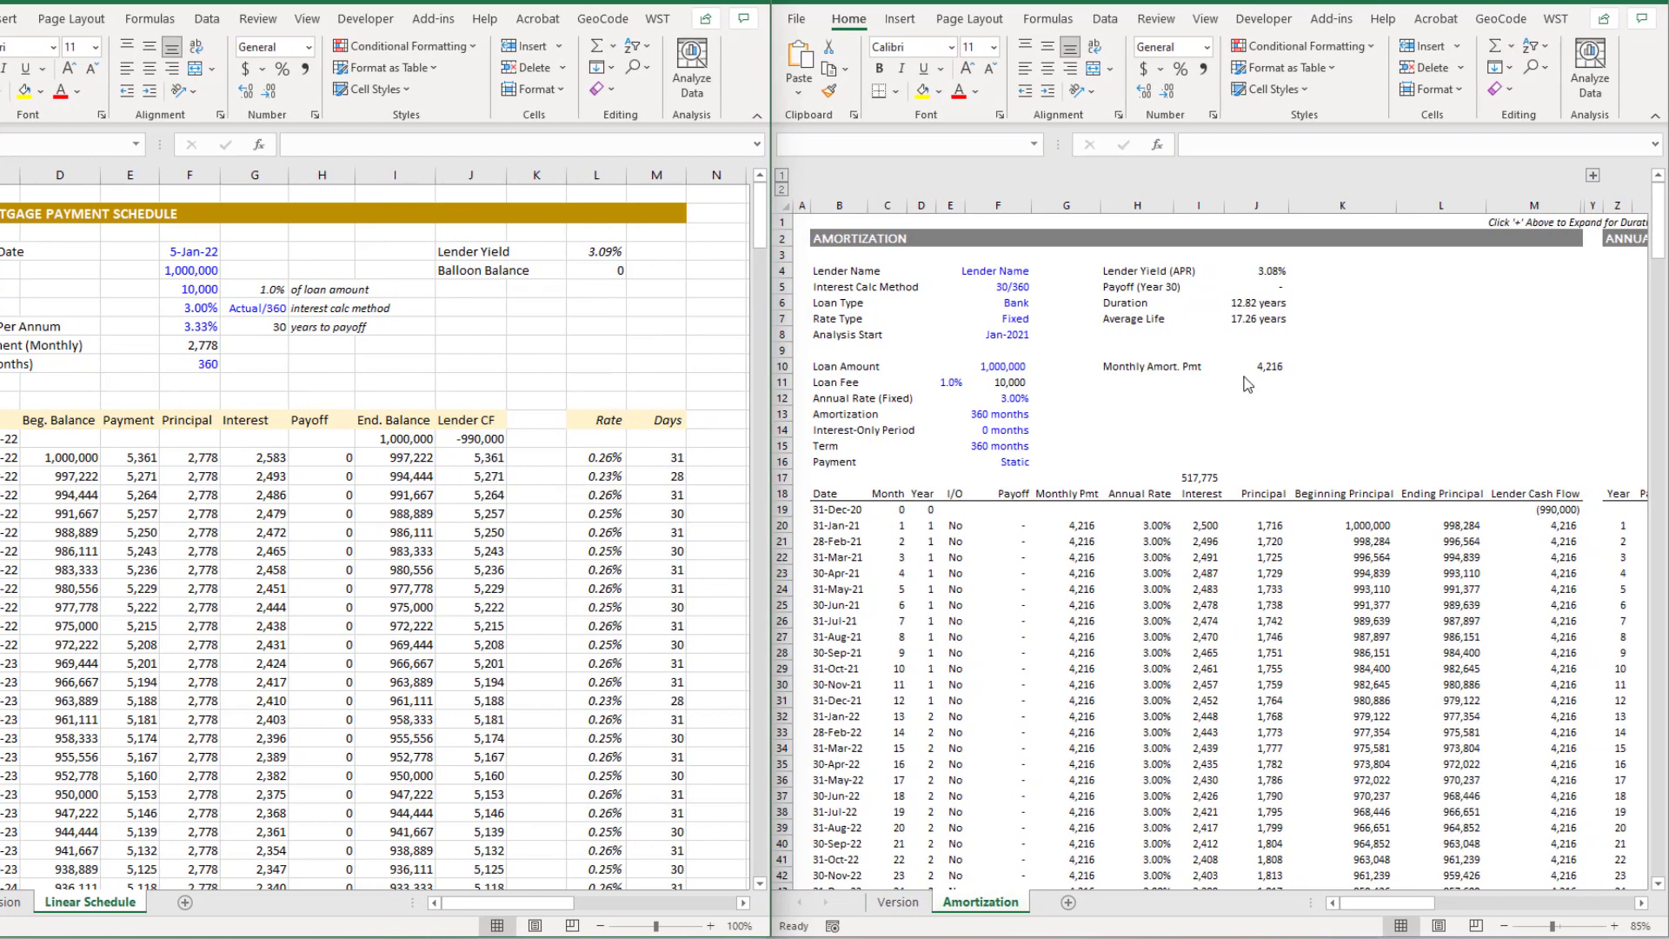
click(1277, 376)
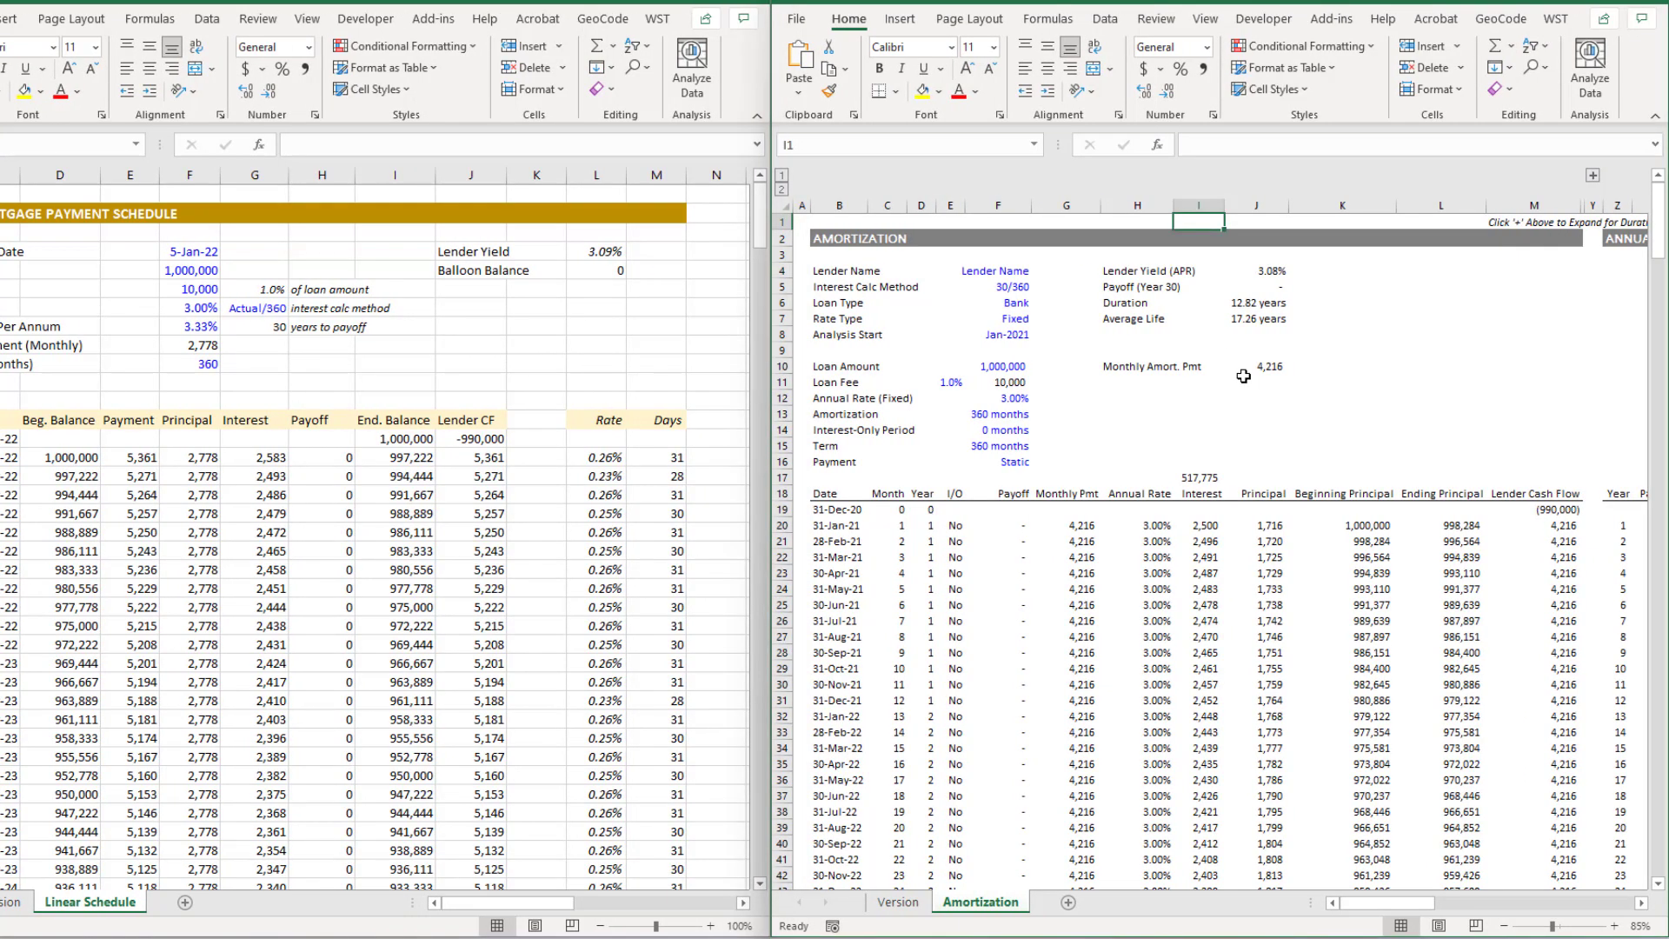
click(1212, 402)
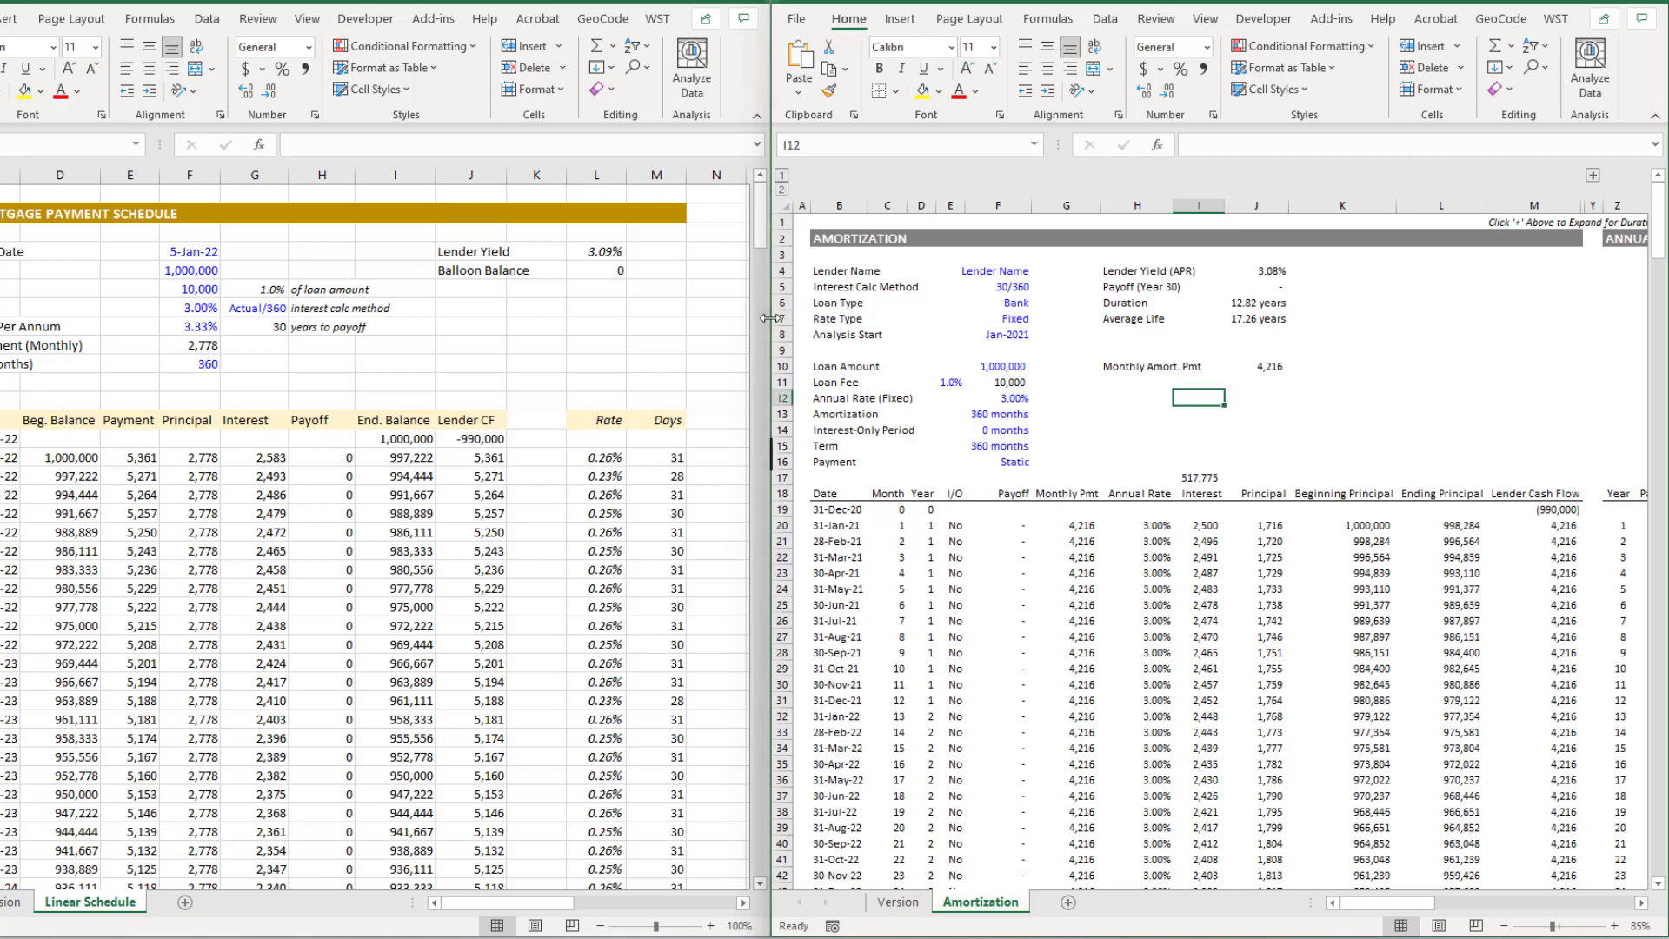
drag(769, 318, 109, 318)
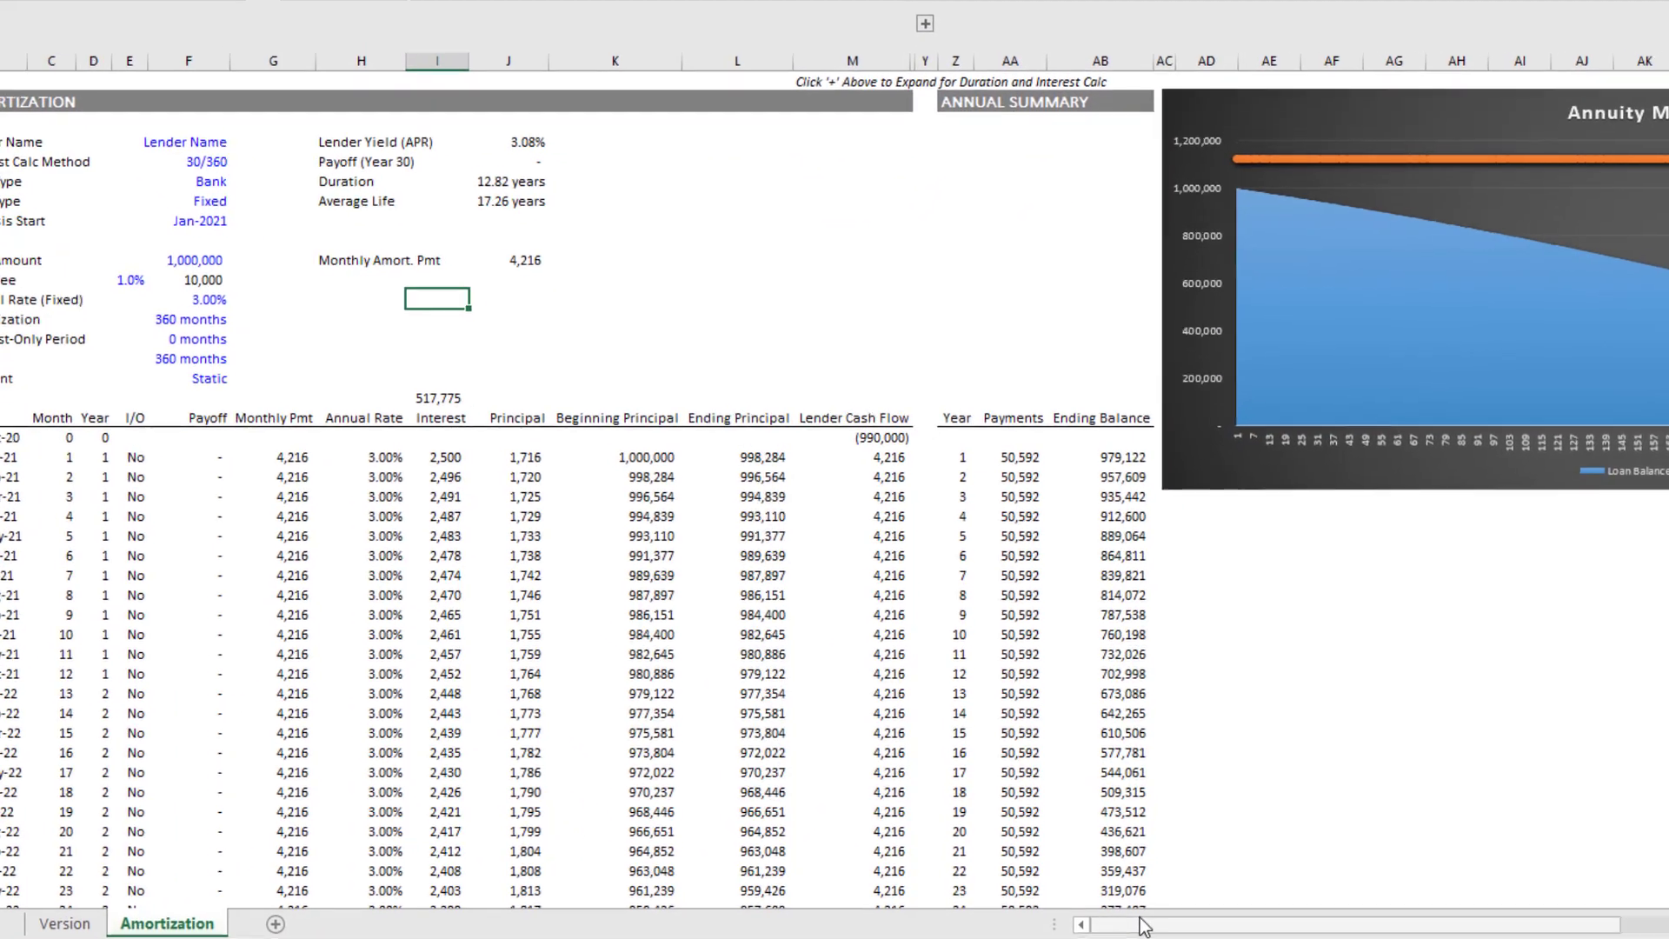
drag(1121, 909, 1434, 931)
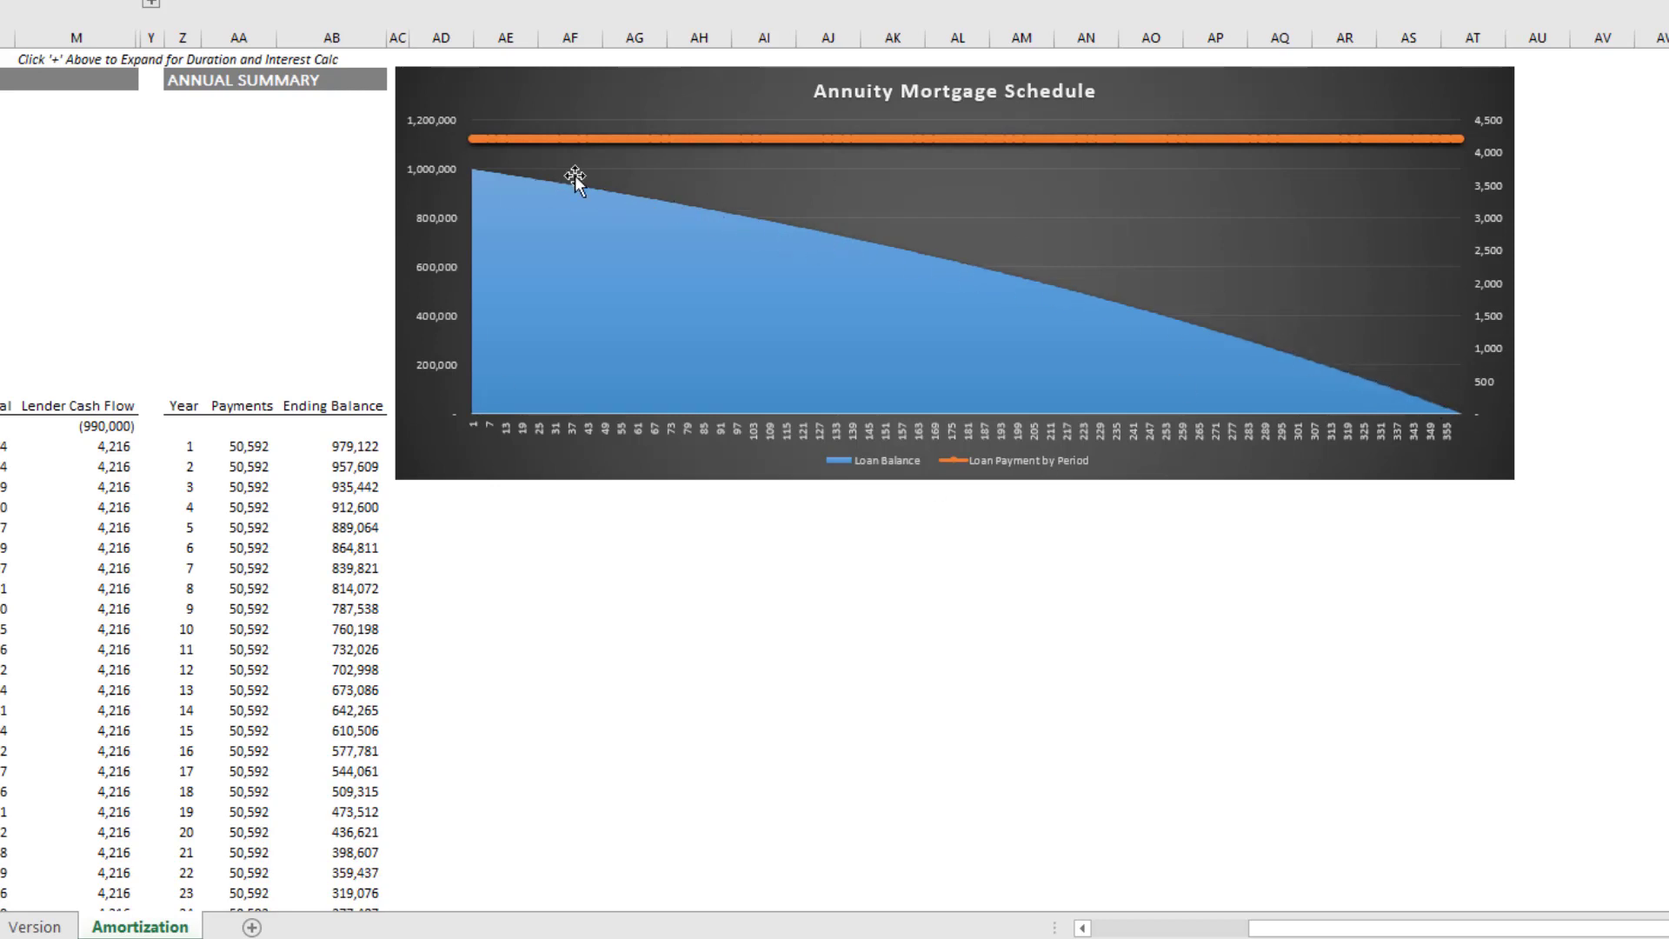
Set the annual fixed rate in F12 to 6.00% and bring the chart into view
click(195, 263)
scroll(260, 262, left, 1)
key(Home)
key(Right)
key(Right)
key(Right)
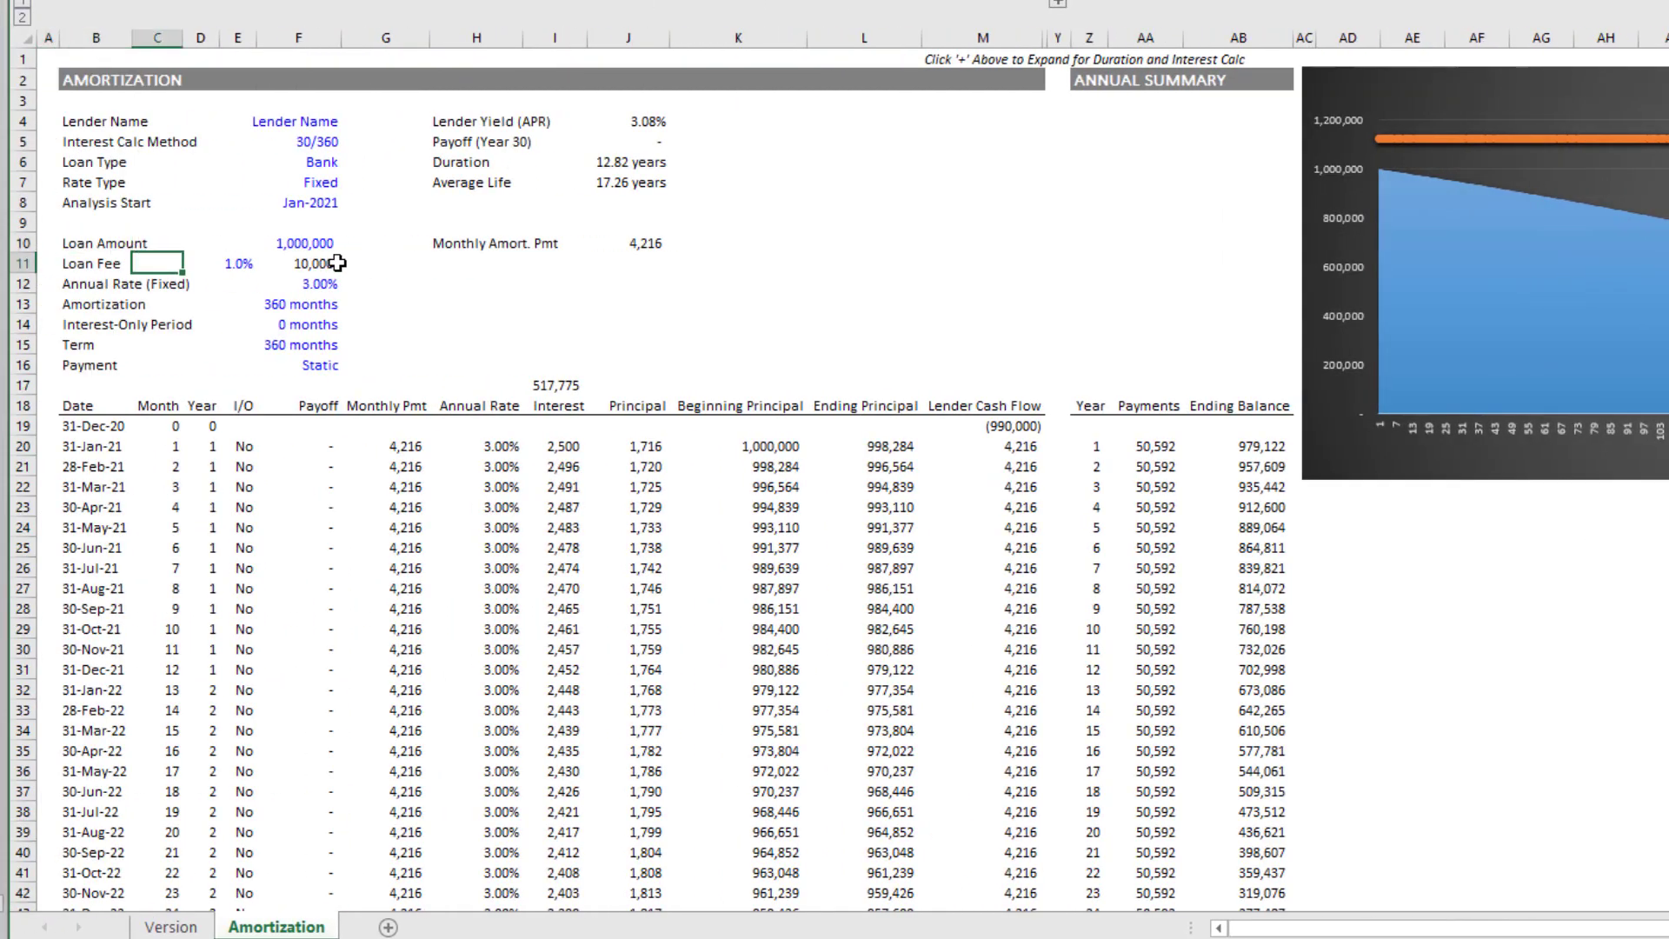
key(Down)
key(Right)
key(Right)
text(6)
key(Return)
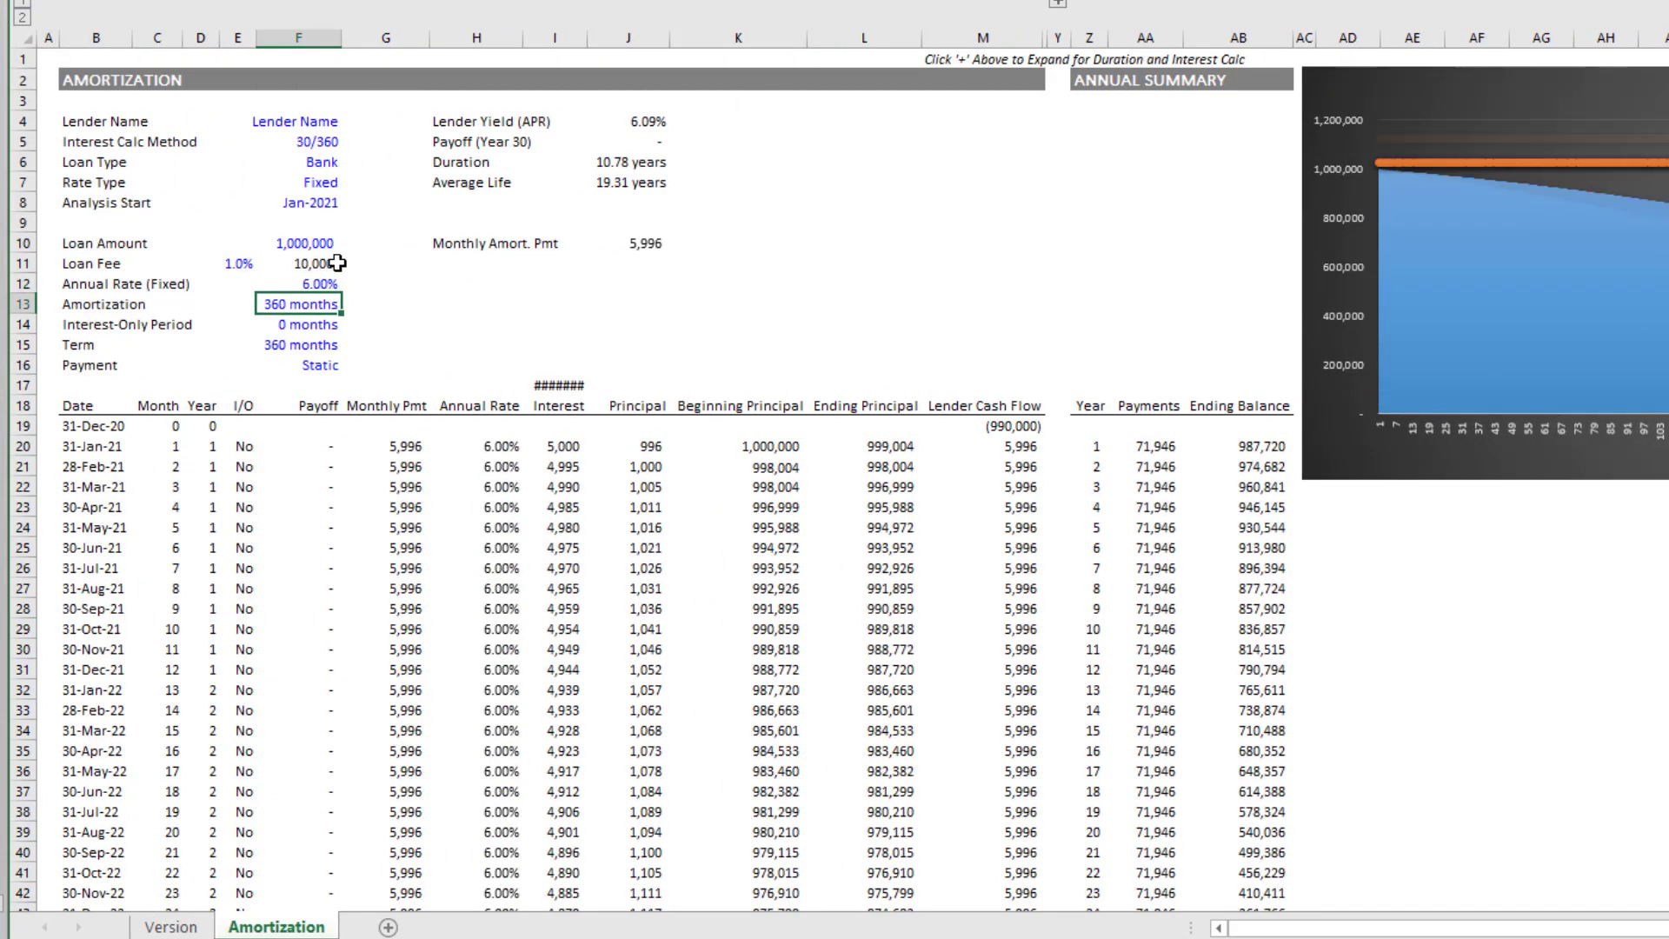
scroll(336, 262, right, 5)
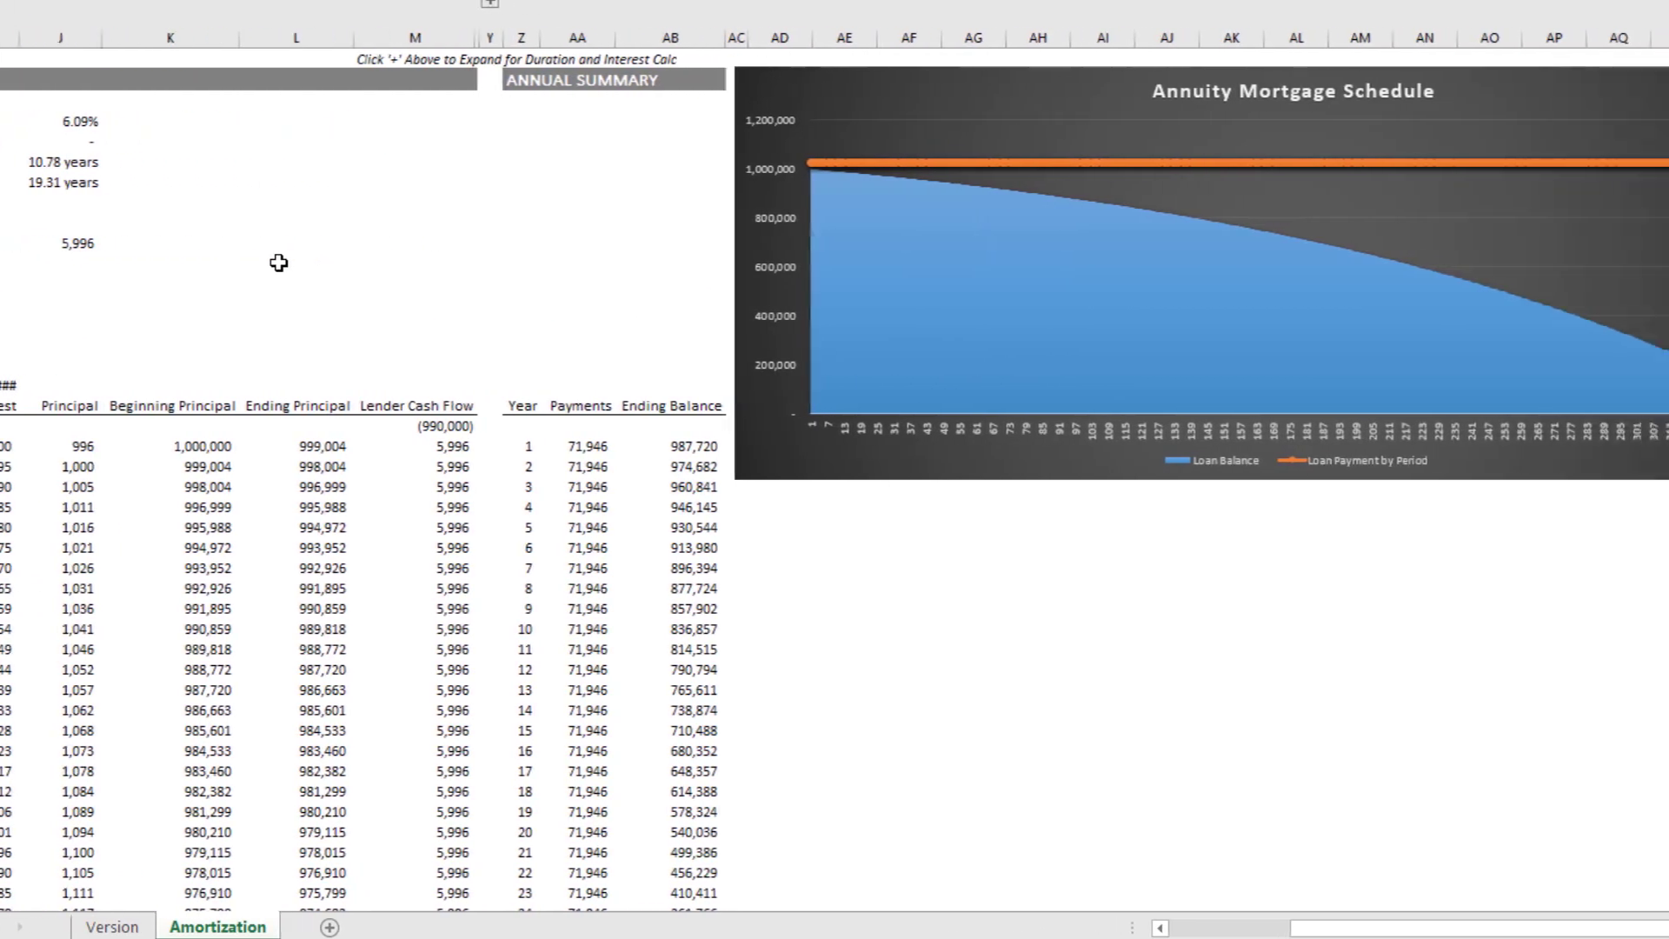
key(Right)
key(Right)
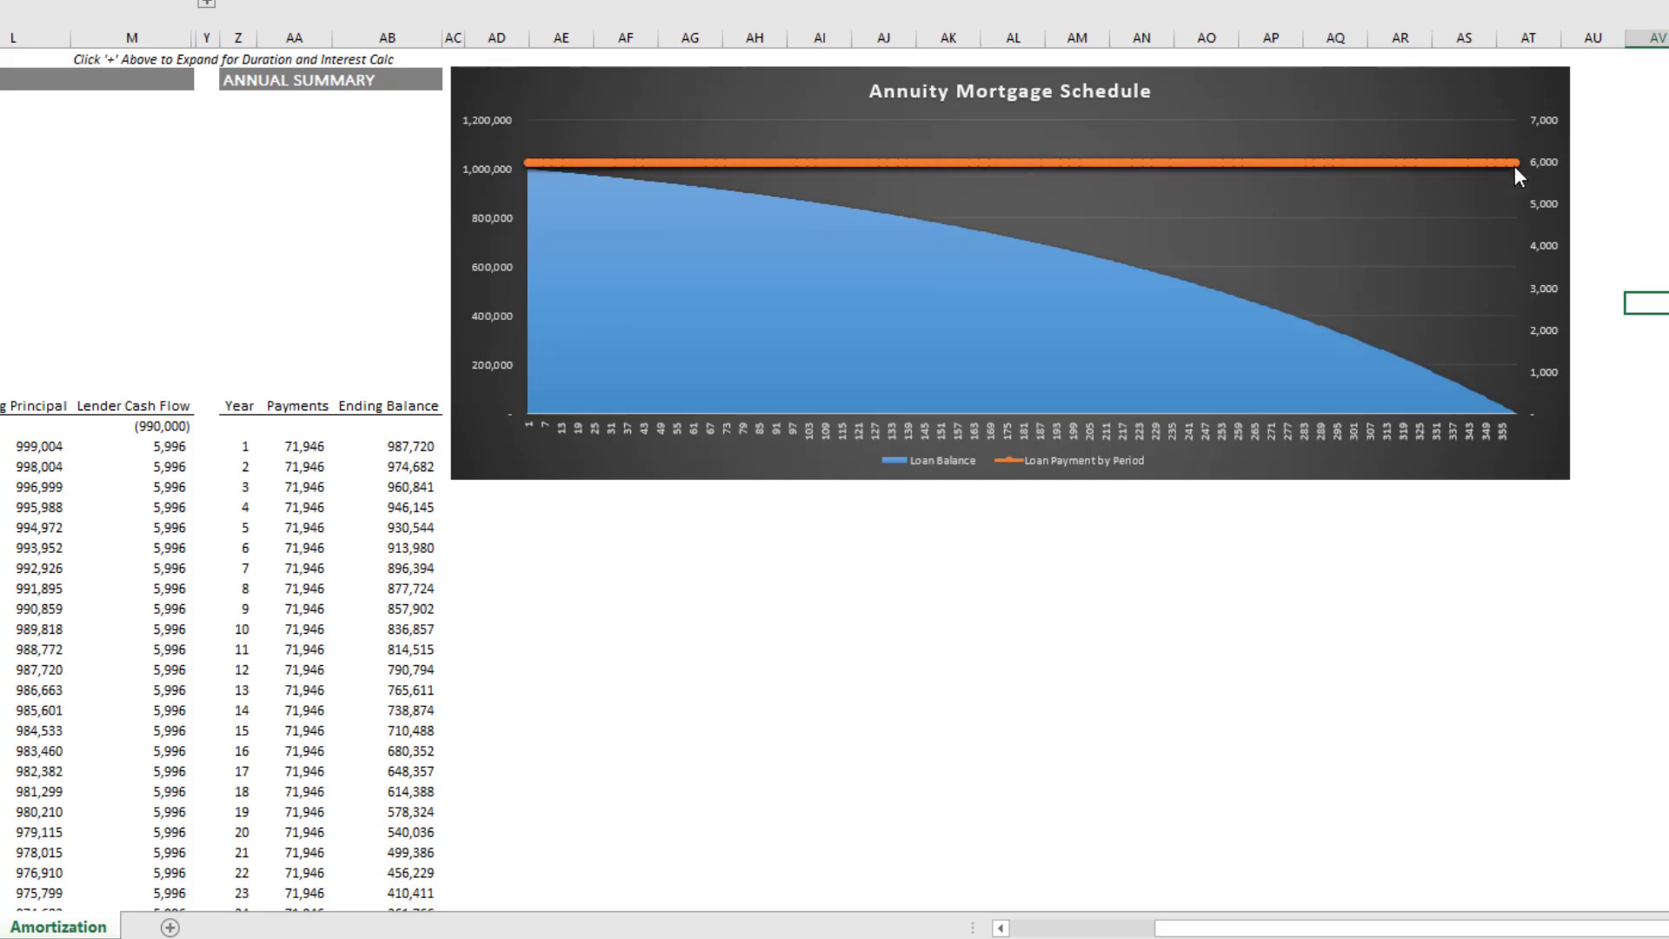
mouse_move(1514, 168)
Bring the Linear Schedule window forward and drag its chart from column Q to column N
click(554, 120)
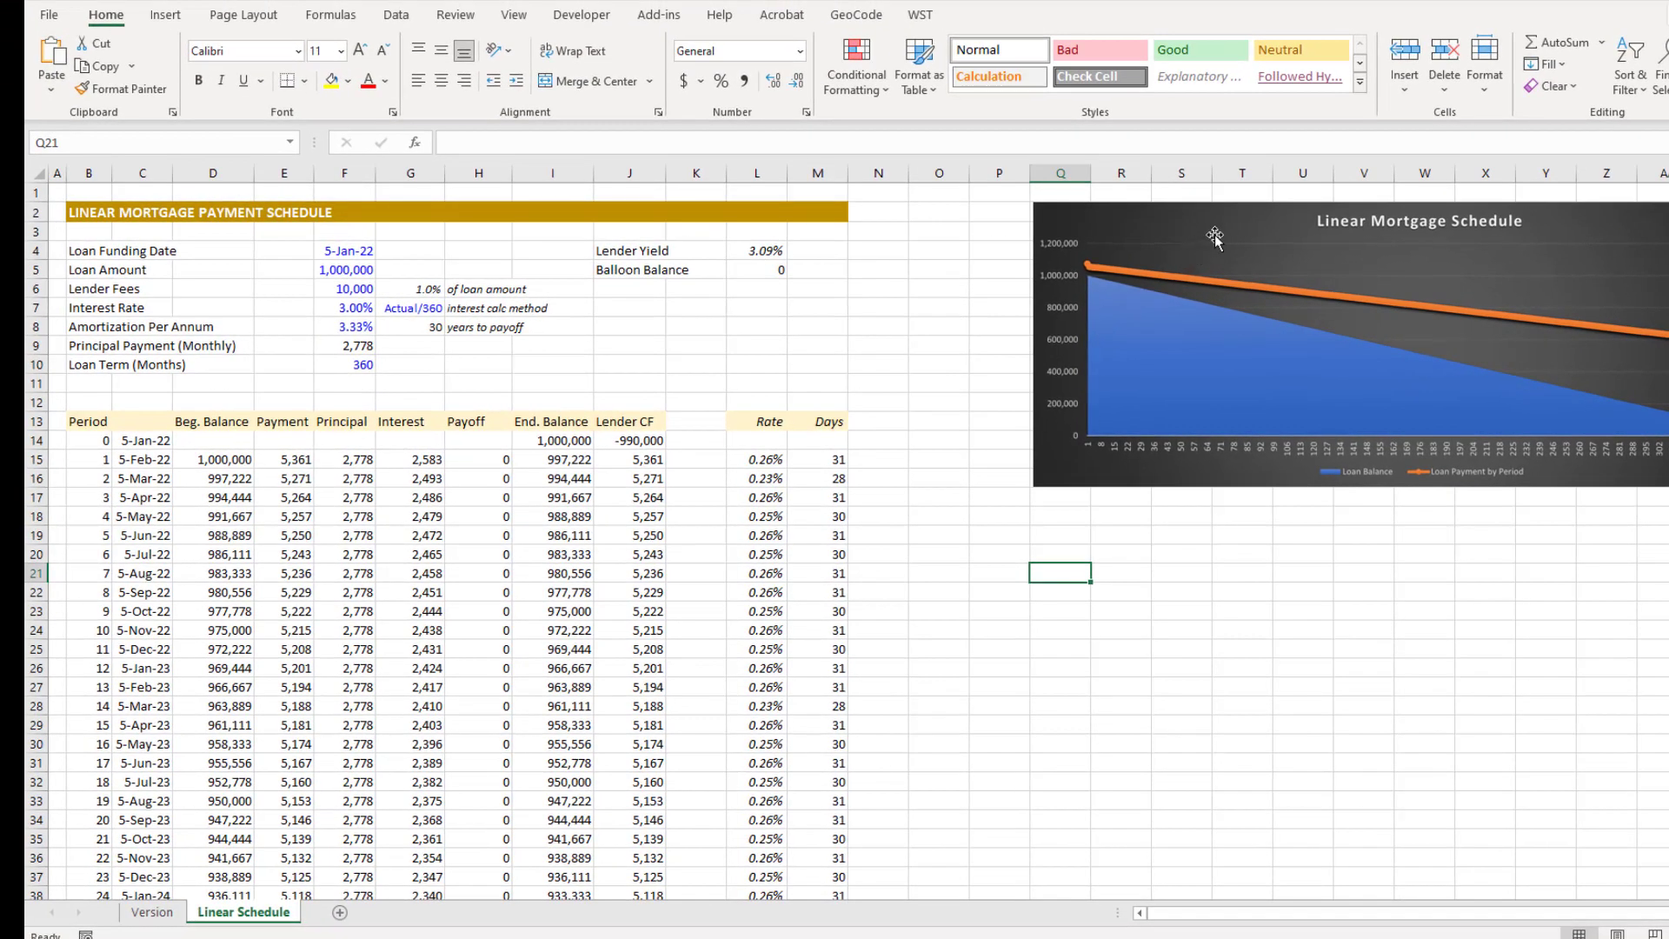
drag(1214, 236, 1050, 241)
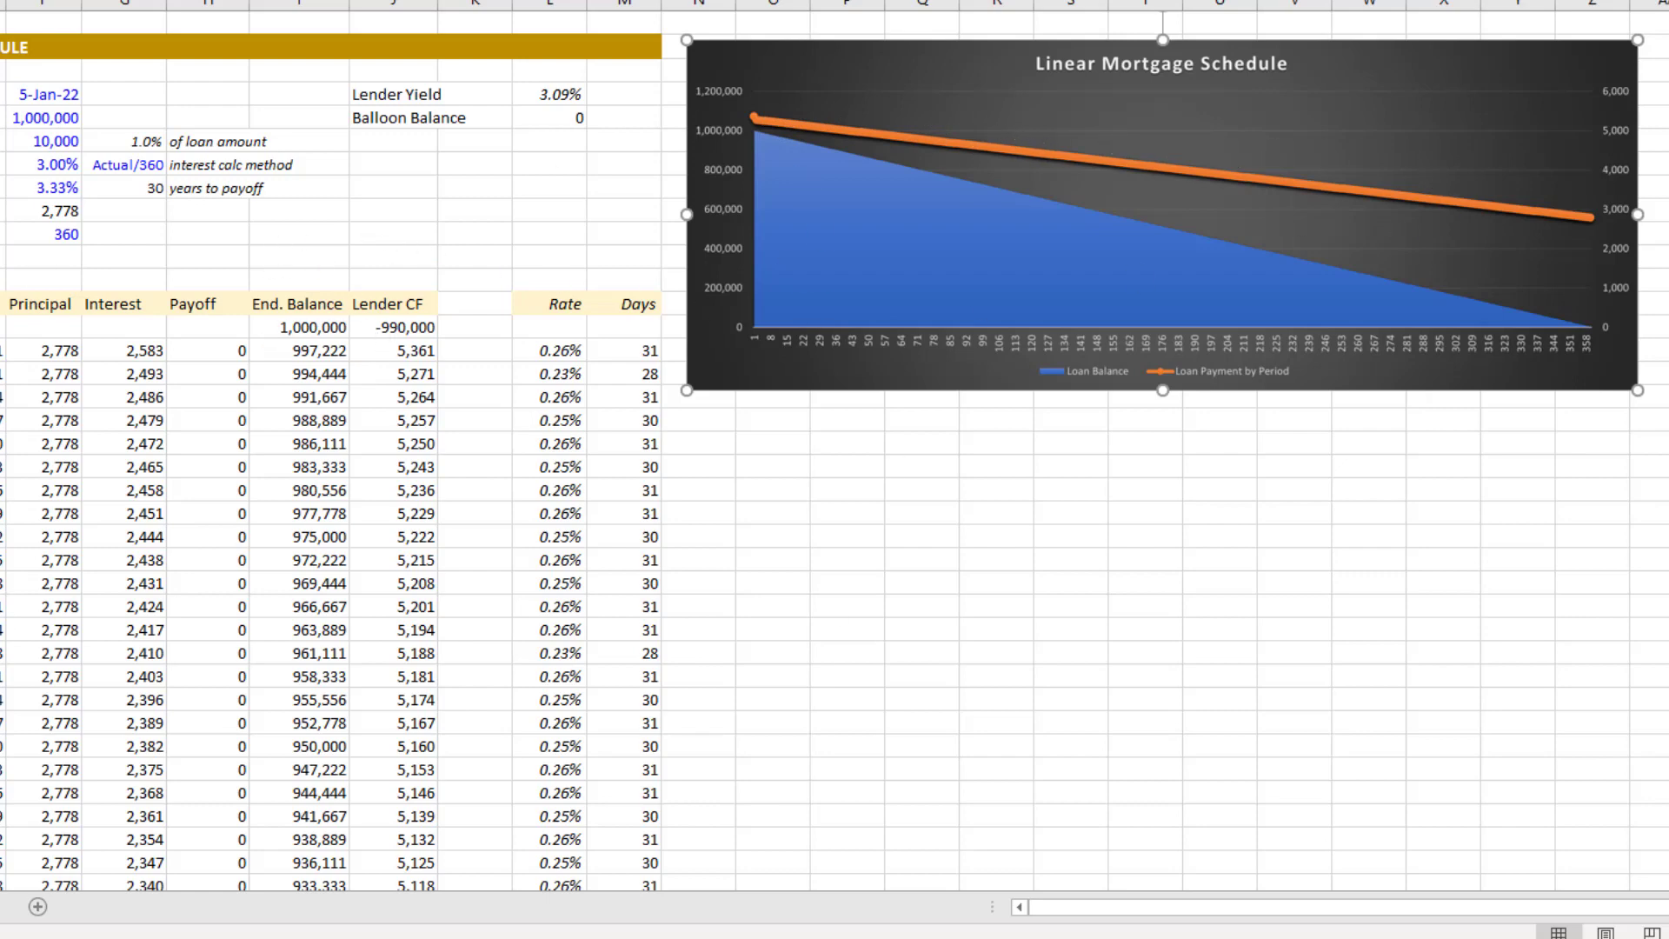
Review the Interest Rate input and the 5,361 first payment, then switch to Amortization
key(Escape)
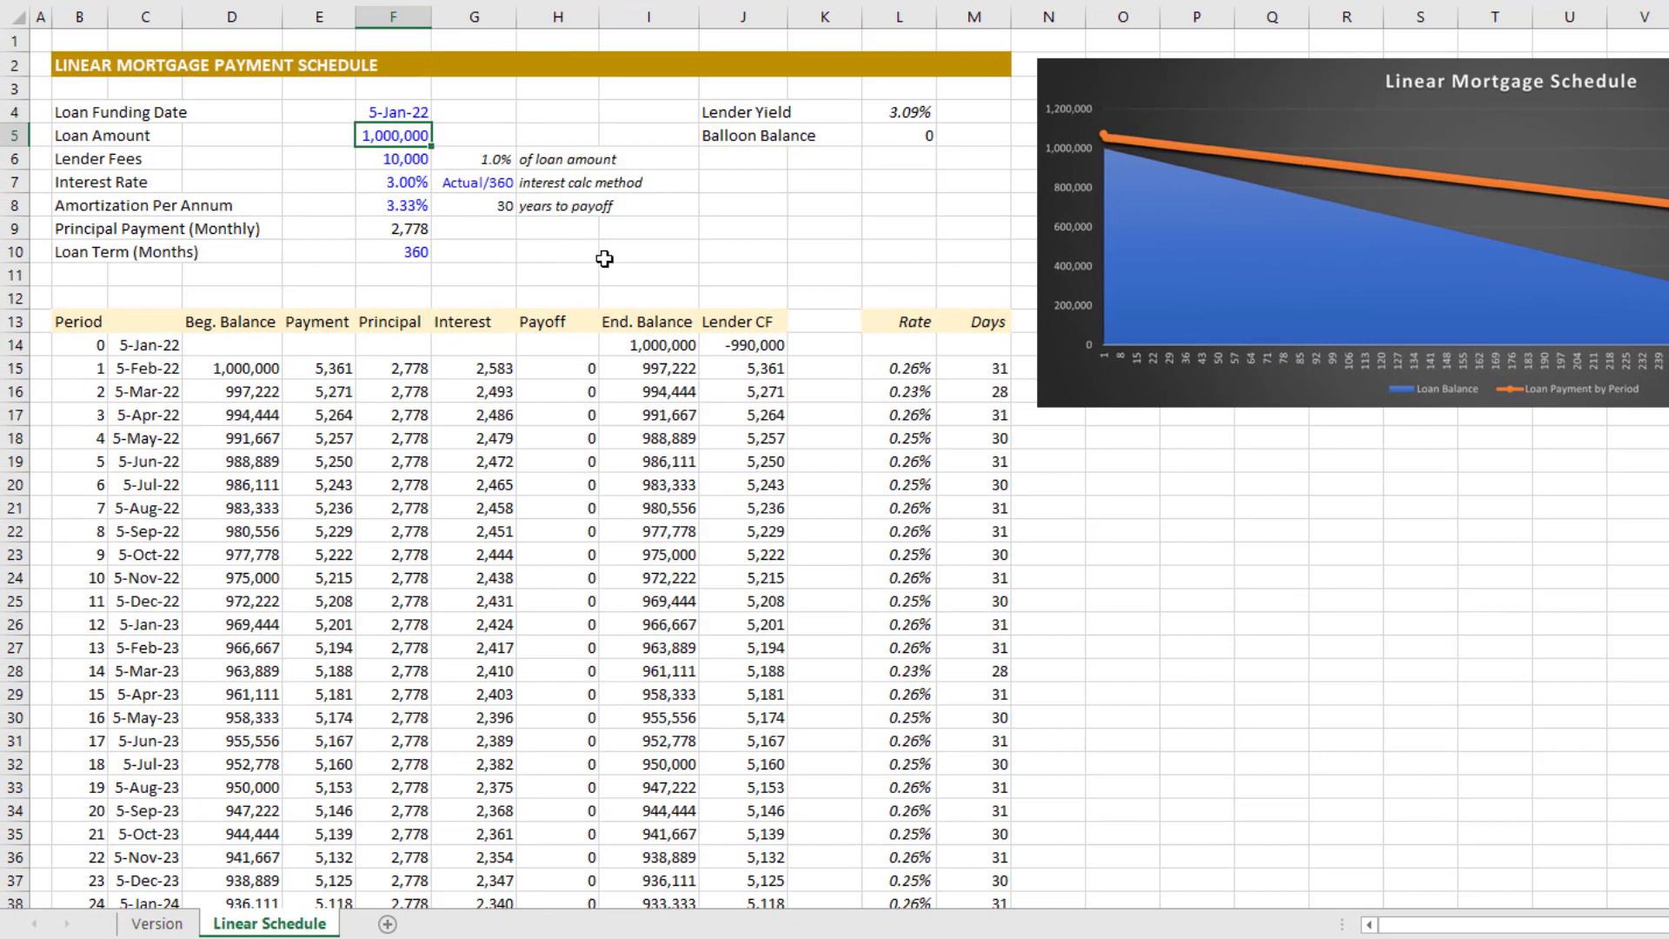
click(407, 182)
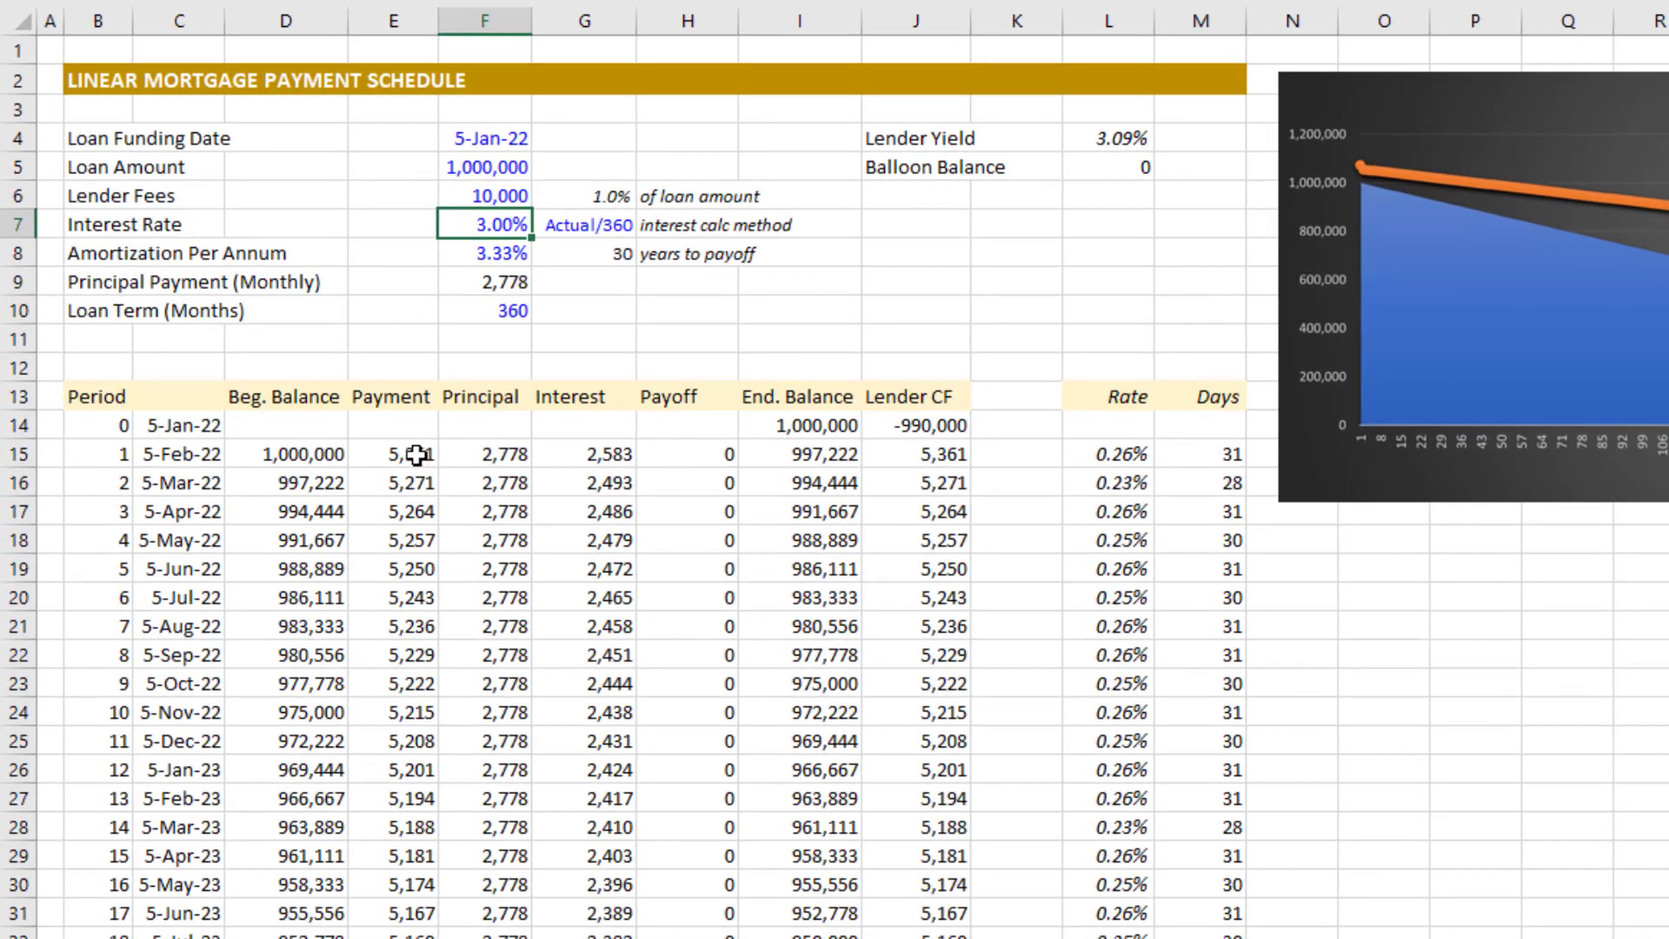
click(398, 436)
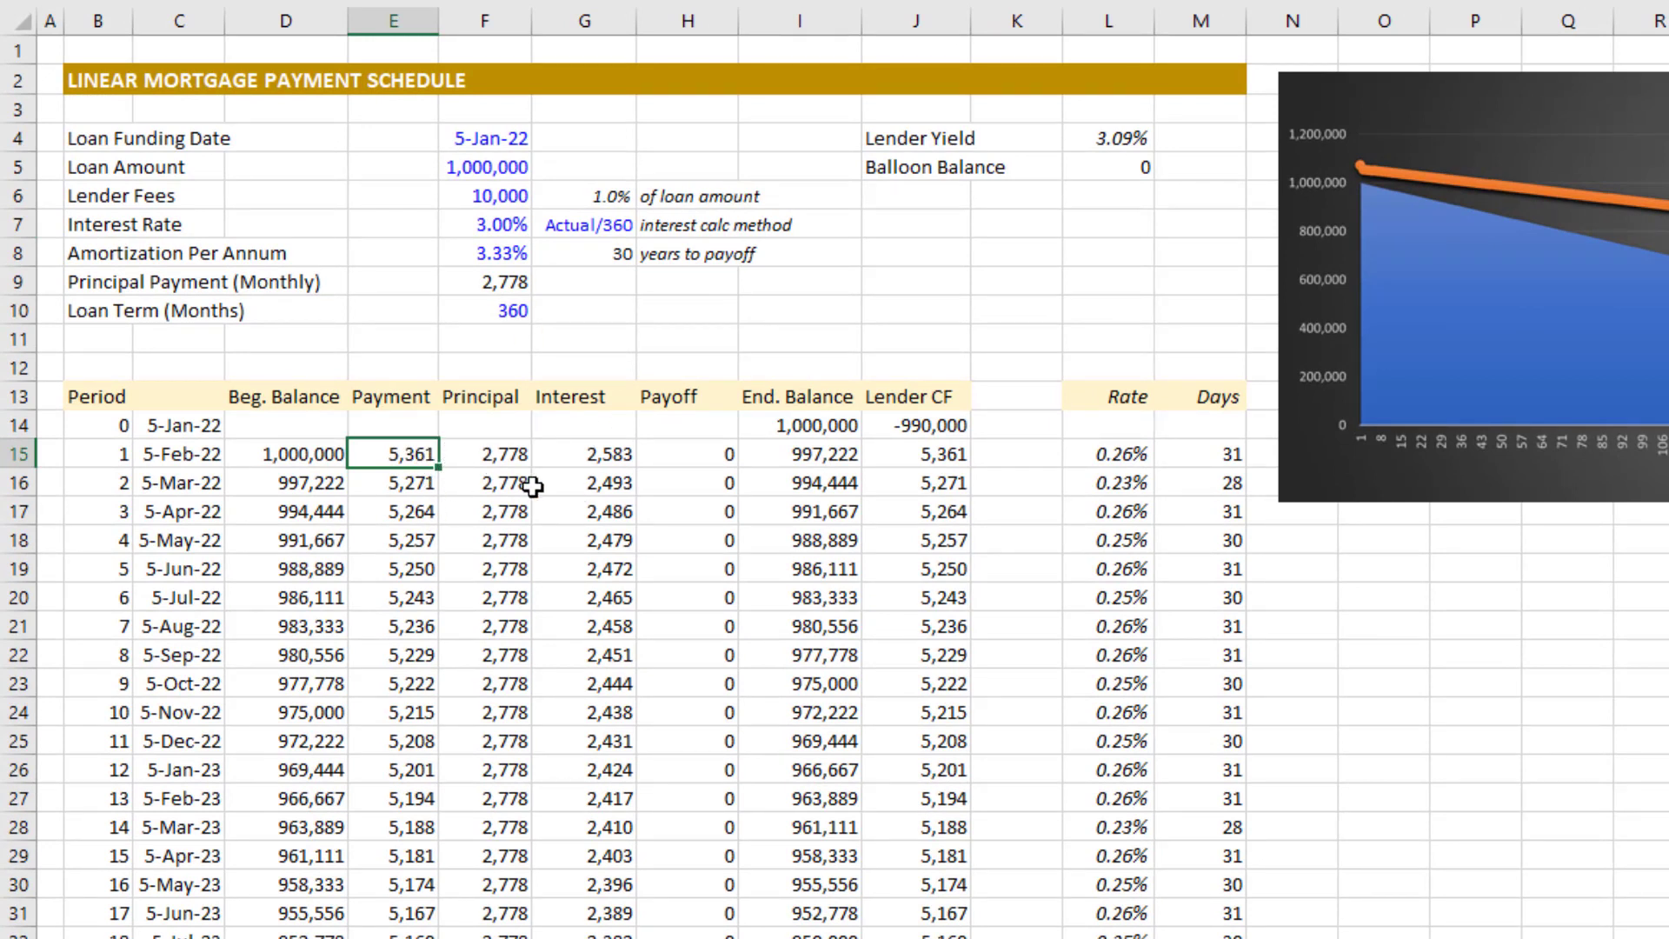
key(alt+Tab)
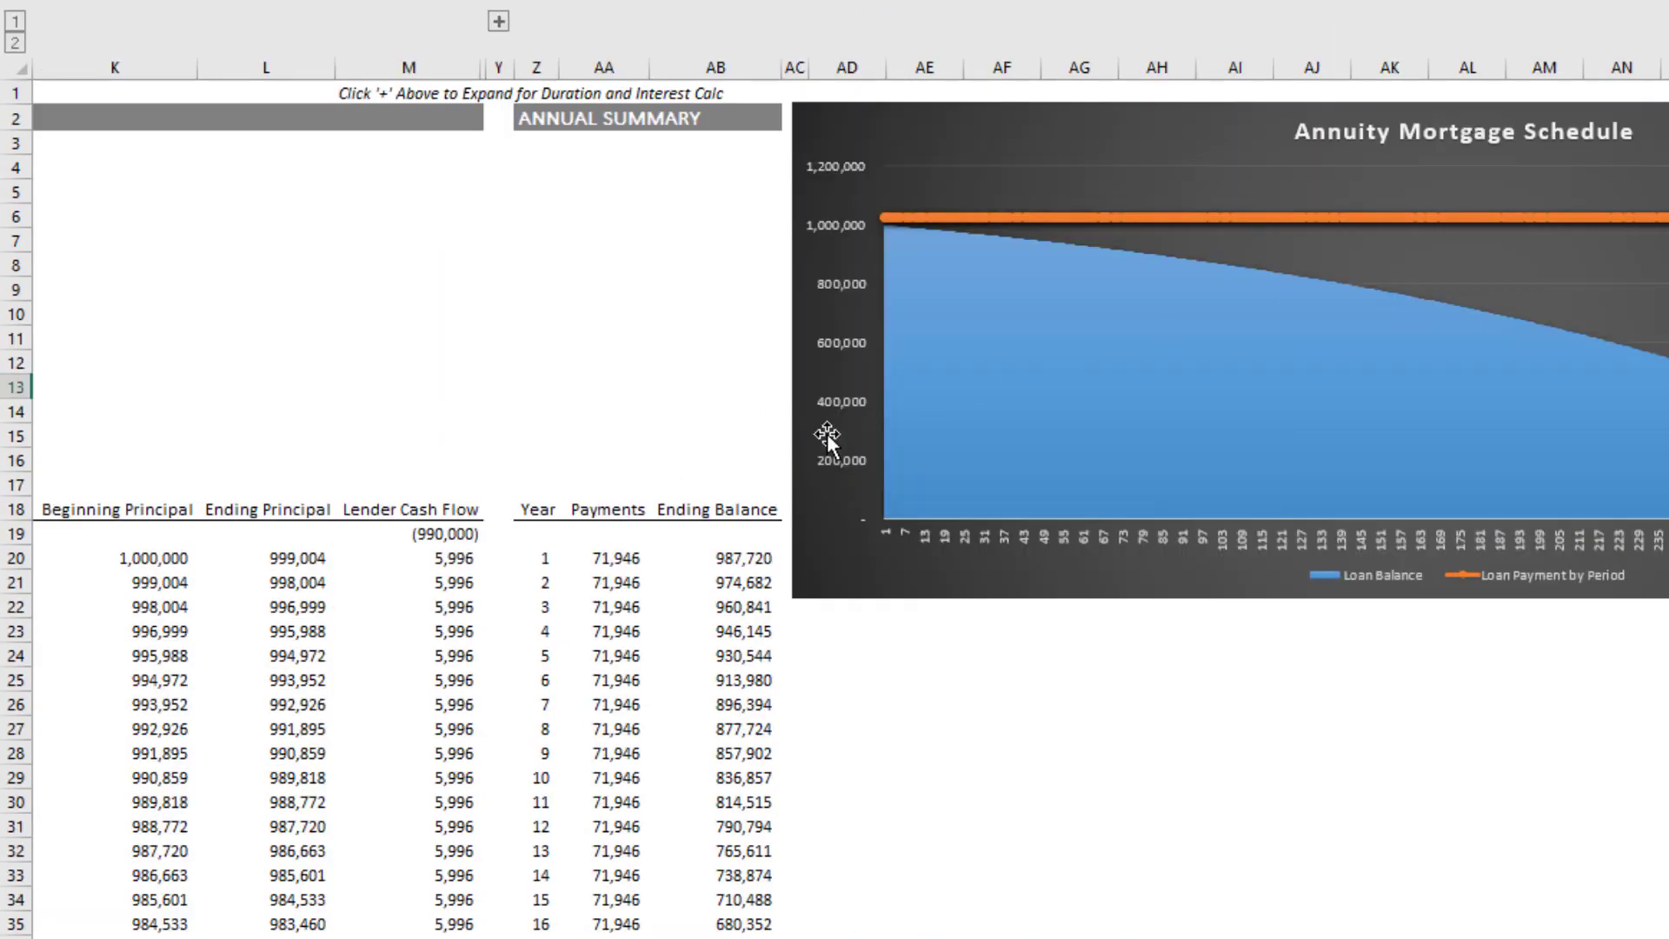
Maximise the Amortization workbook and set the annual fixed rate in F12 to 3.00%
click(749, 706)
key(ctrl+Home)
click(356, 358)
text(3)
key(Return)
Scroll through the 4,216 monthly payments and select the 517,775 total interest
scroll(459, 463, down, 1)
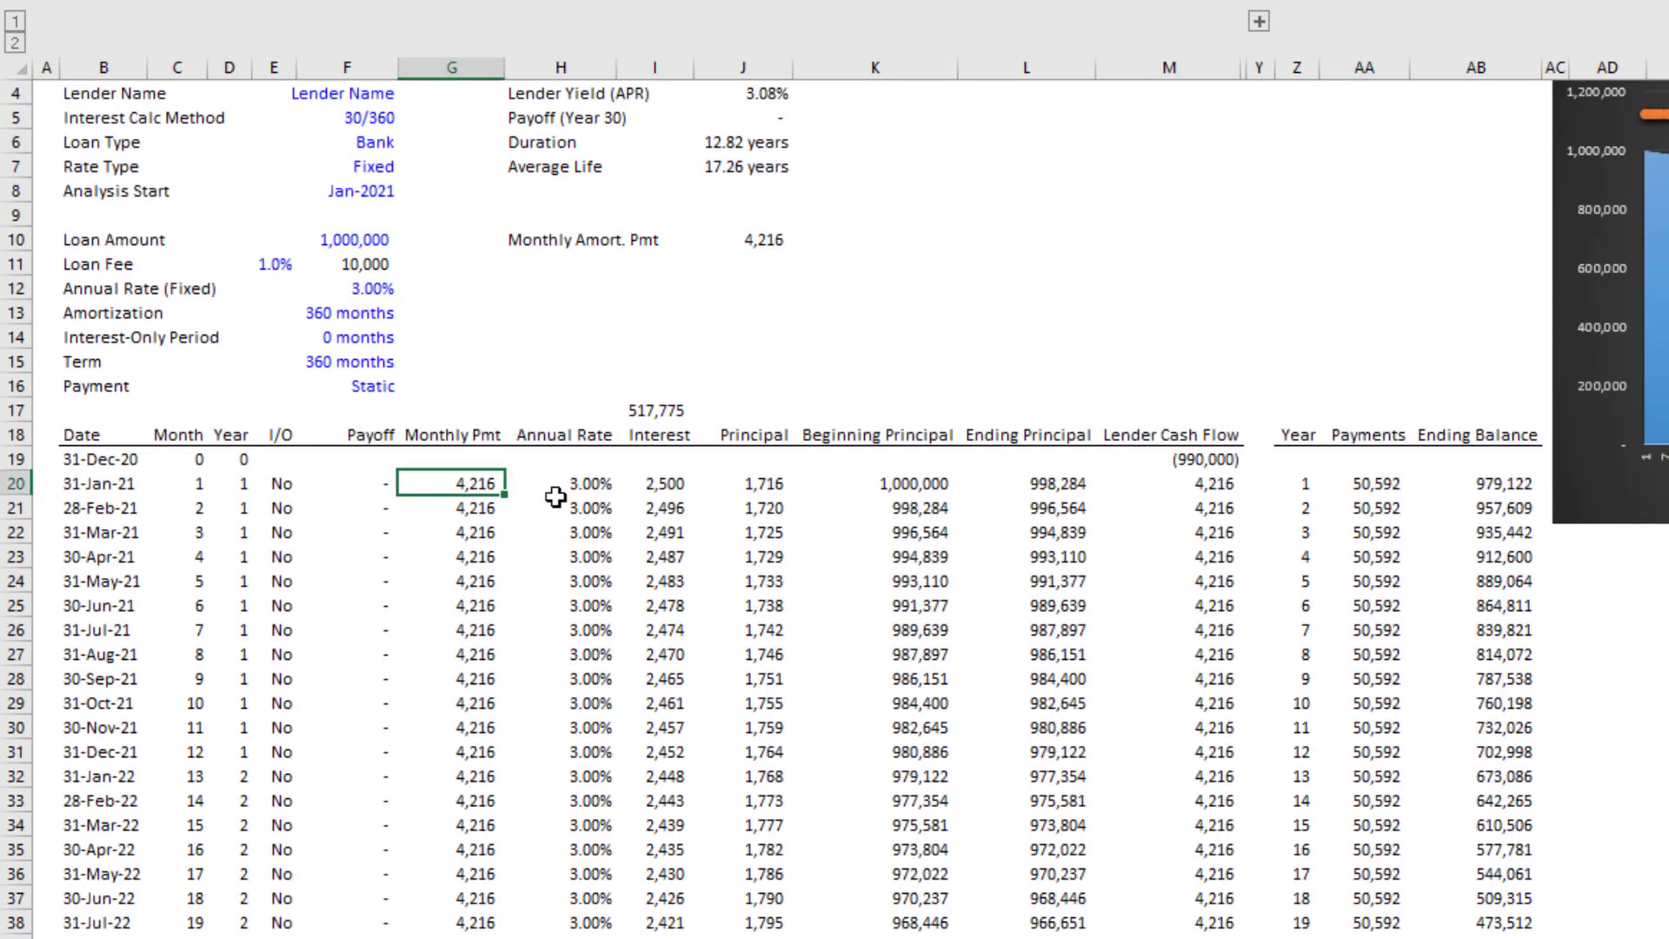
scroll(625, 510, down, 1)
key(shift+Down)
key(shift+Down)
key(shift+Down)
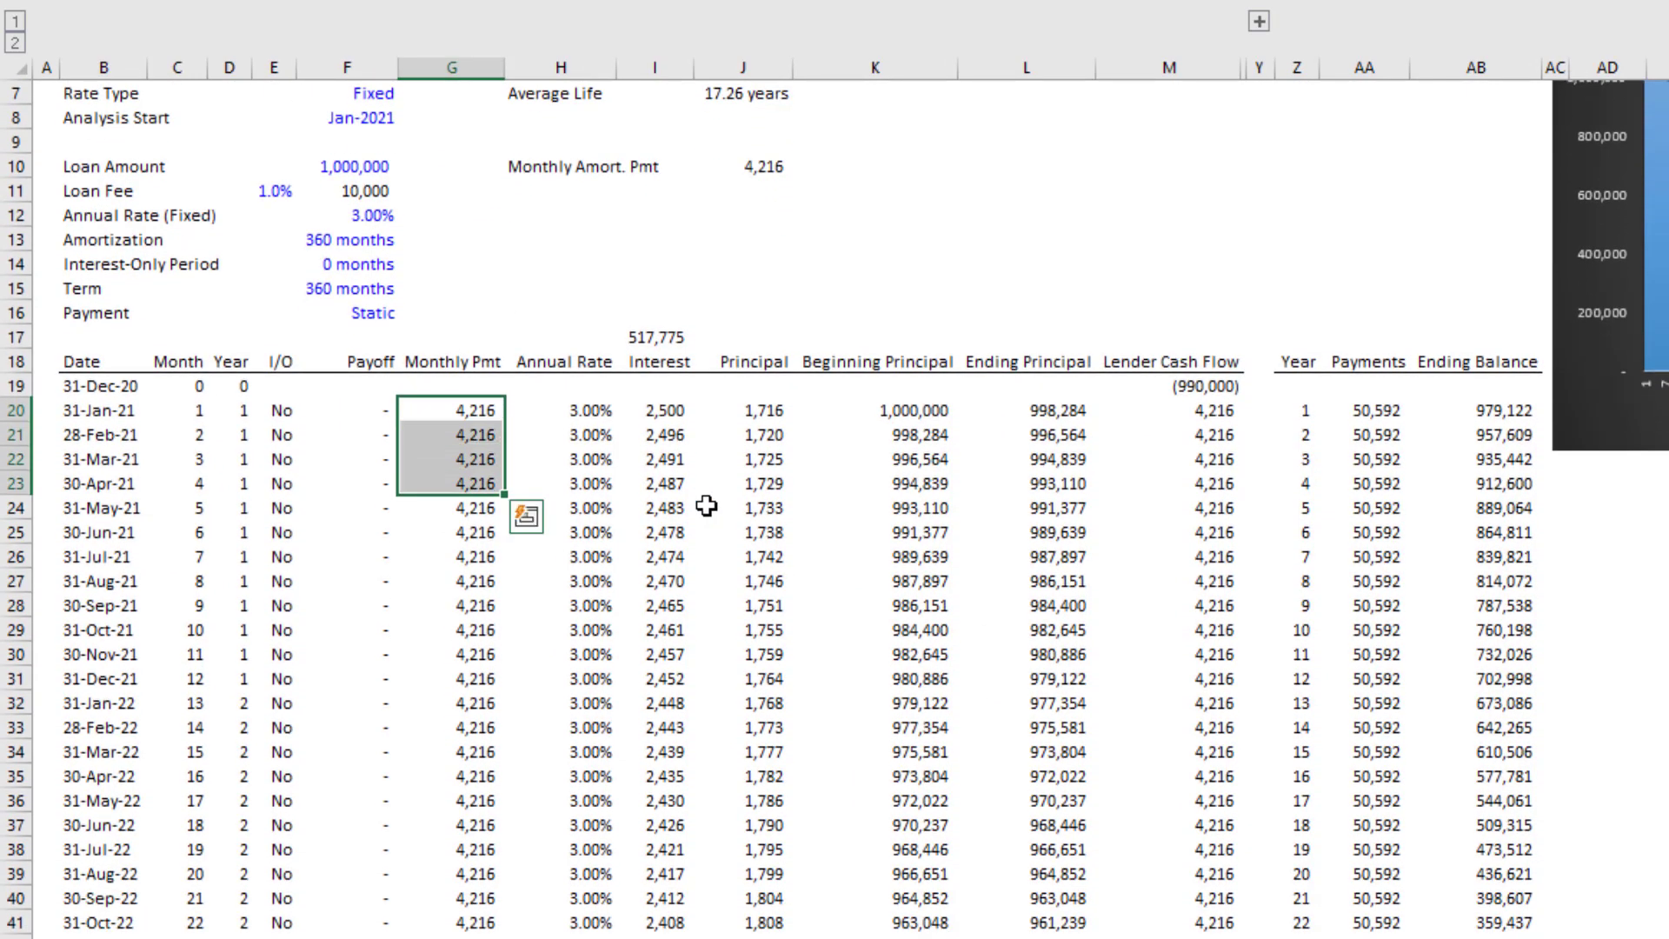
scroll(609, 487, down, 1)
click(455, 382)
scroll(461, 447, down, 3)
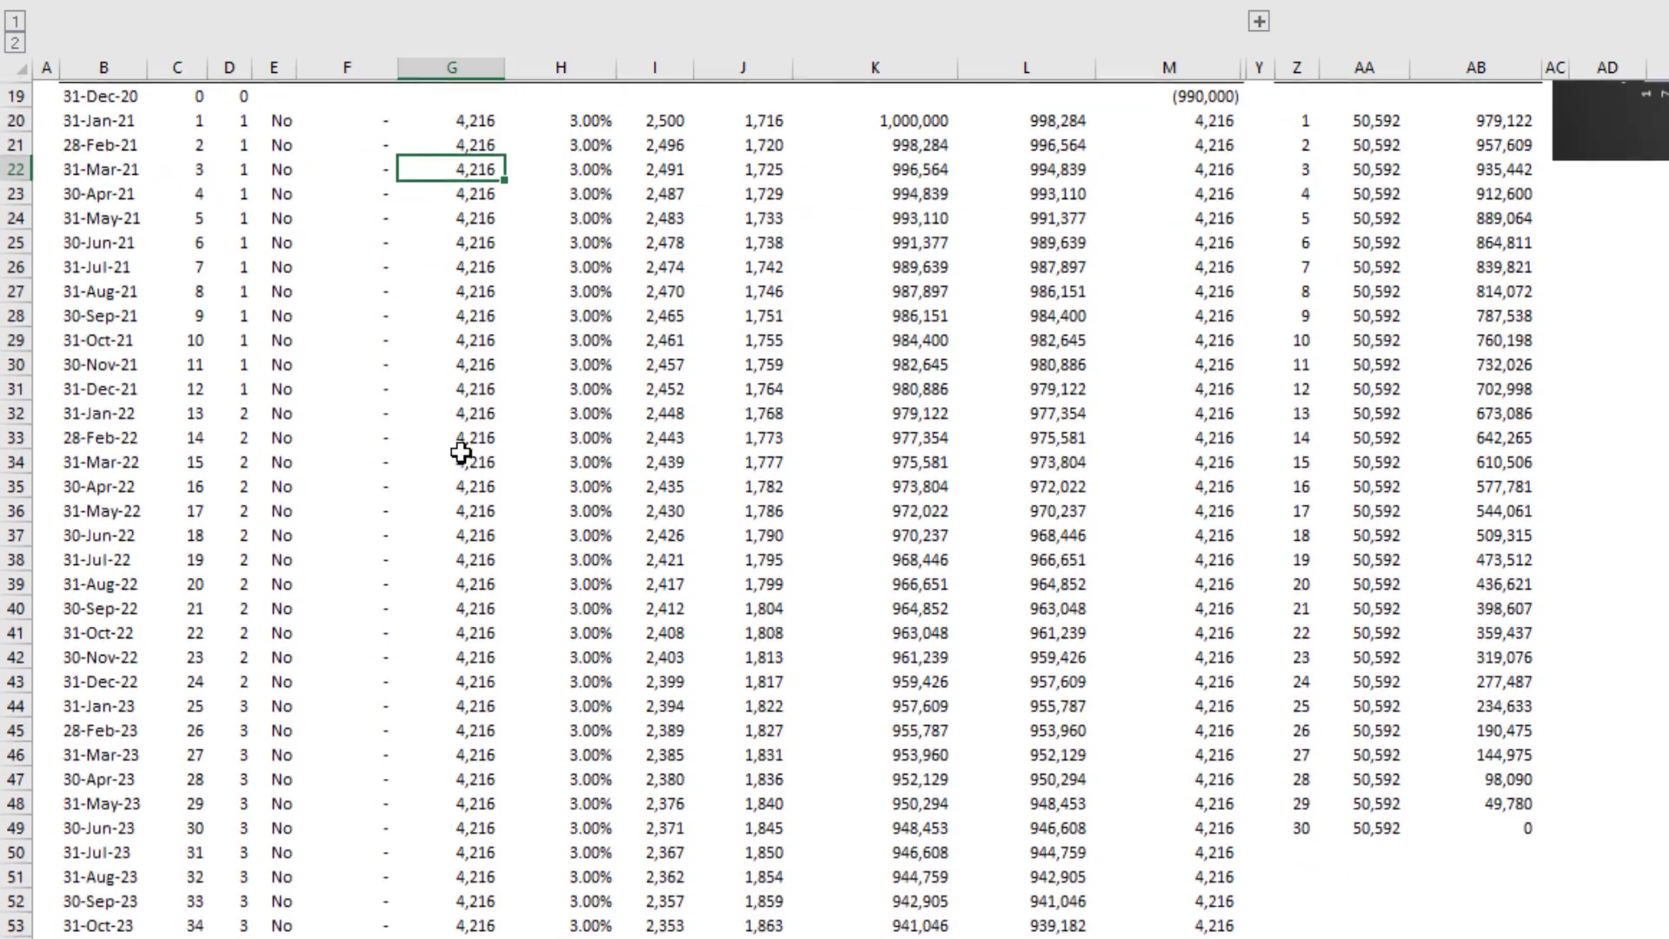
scroll(460, 451, down, 17)
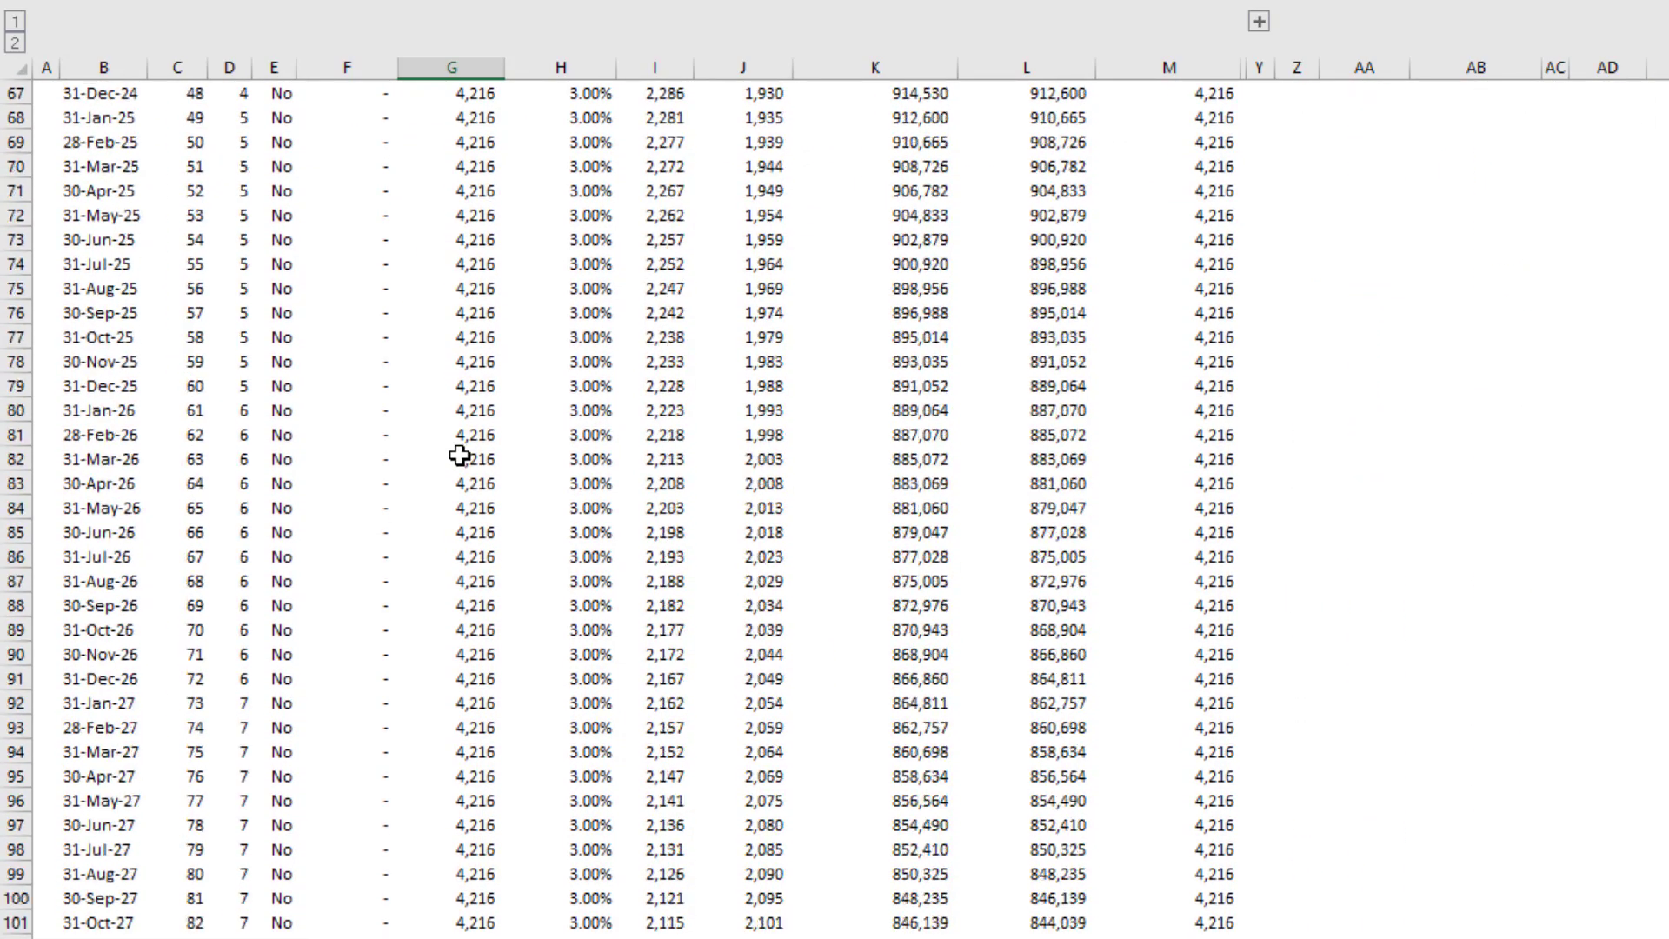
scroll(461, 452, down, 6)
scroll(465, 453, up, 20)
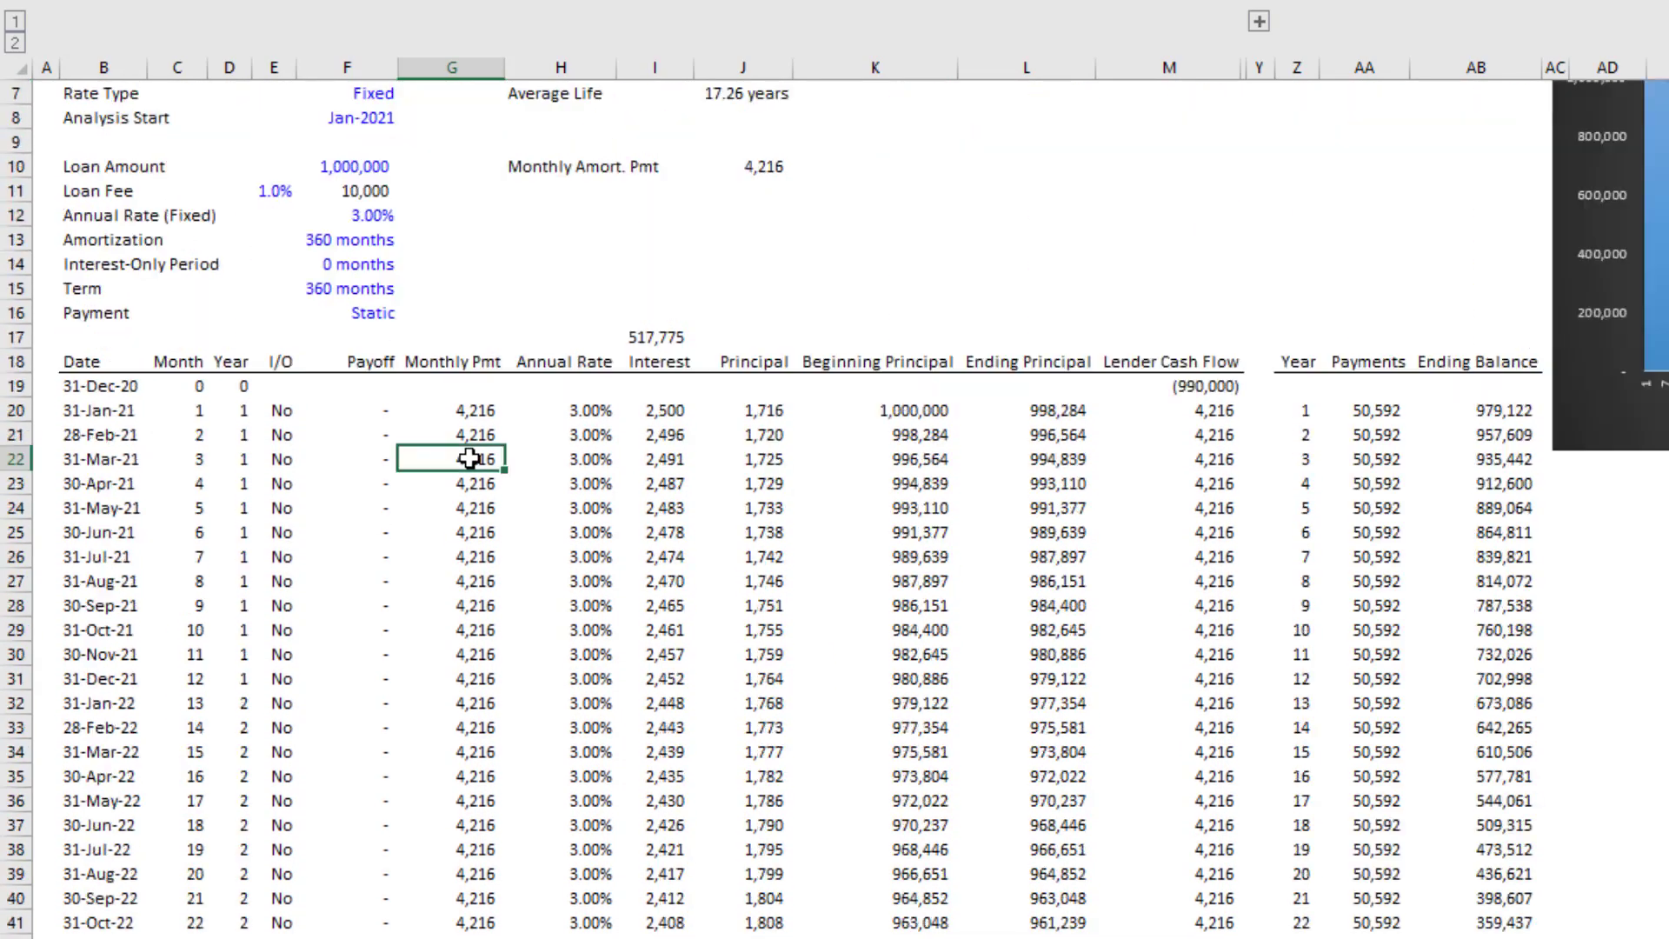
scroll(470, 458, up, 2)
click(565, 509)
click(656, 484)
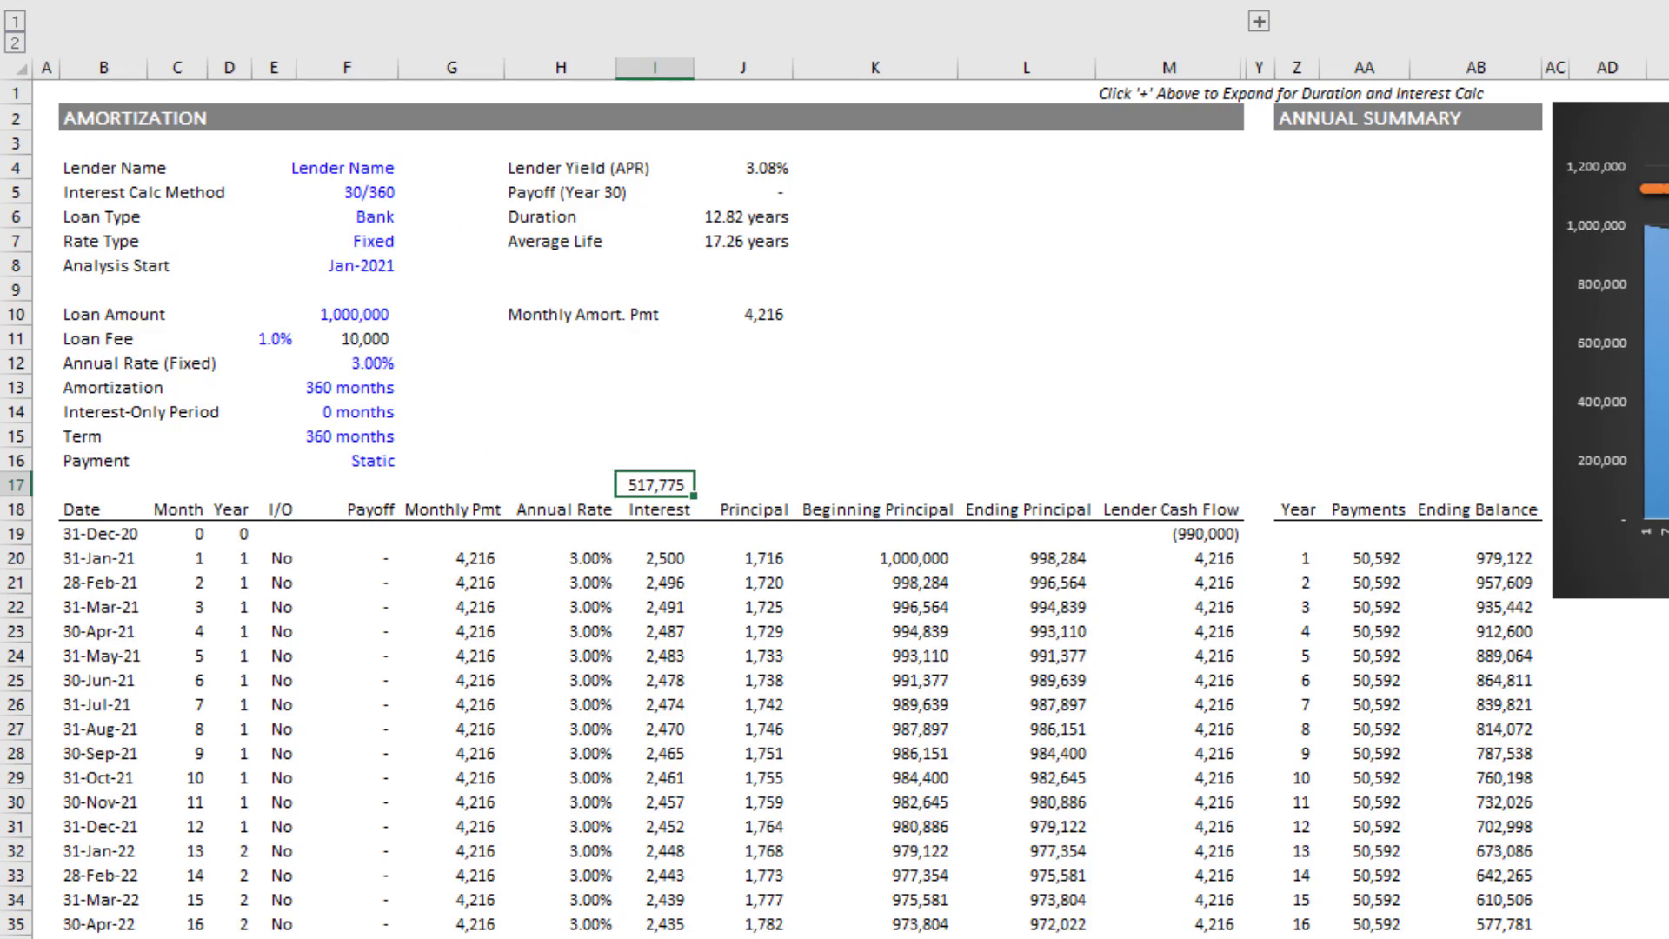
Review the Payment column, starting from the 5,361 first payment in E15
drag(464, 556, 458, 800)
click(474, 601)
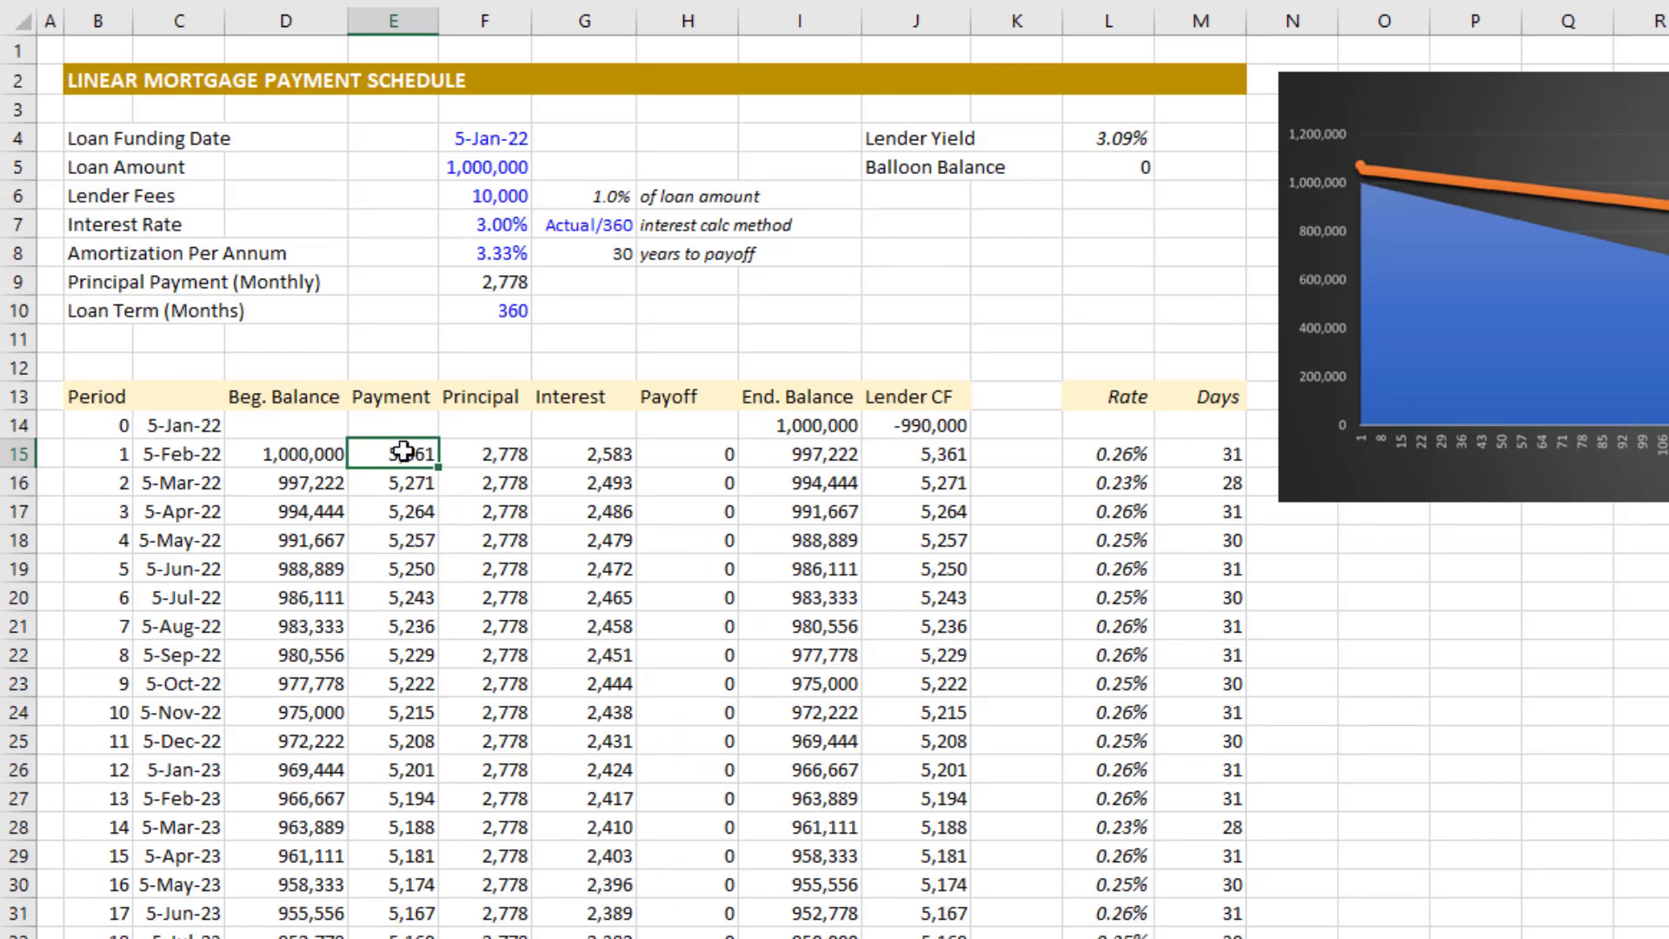
click(394, 22)
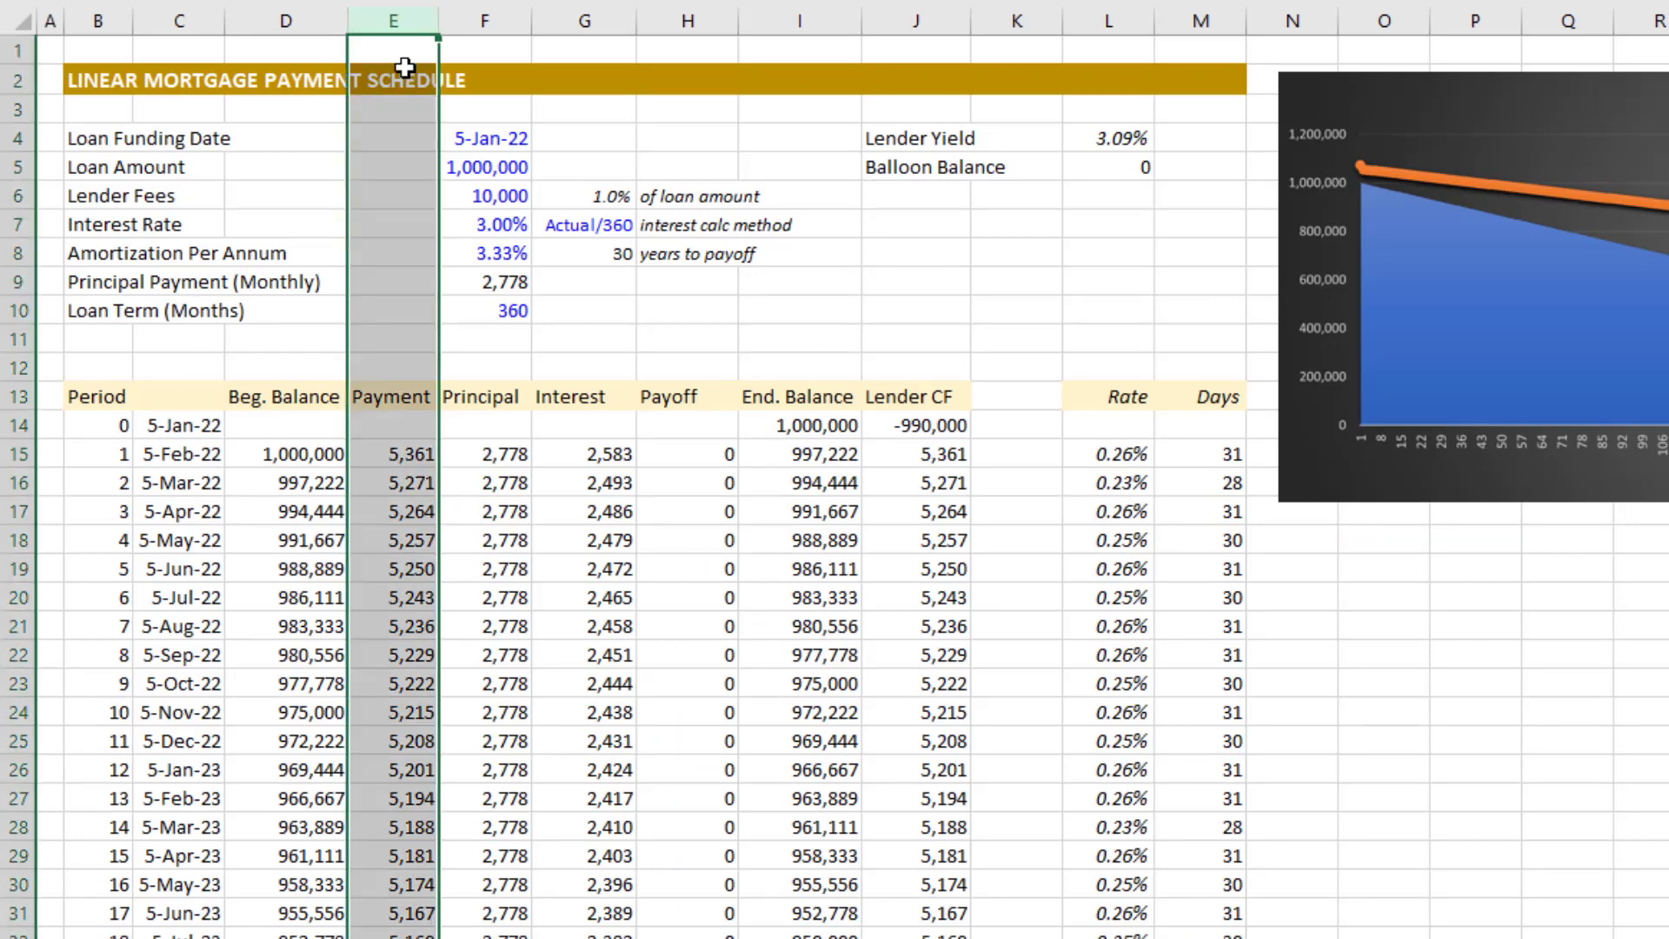
click(404, 455)
key(Down)
key(Down)
key(Down)
key(Down)
key(Down)
key(Down)
scroll(491, 495, down, 1)
scroll(495, 469, up, 1)
Highlight the first principal, payment and interest amounts and the first beginning balance
drag(494, 455, 506, 658)
drag(441, 459, 439, 658)
drag(599, 456, 600, 628)
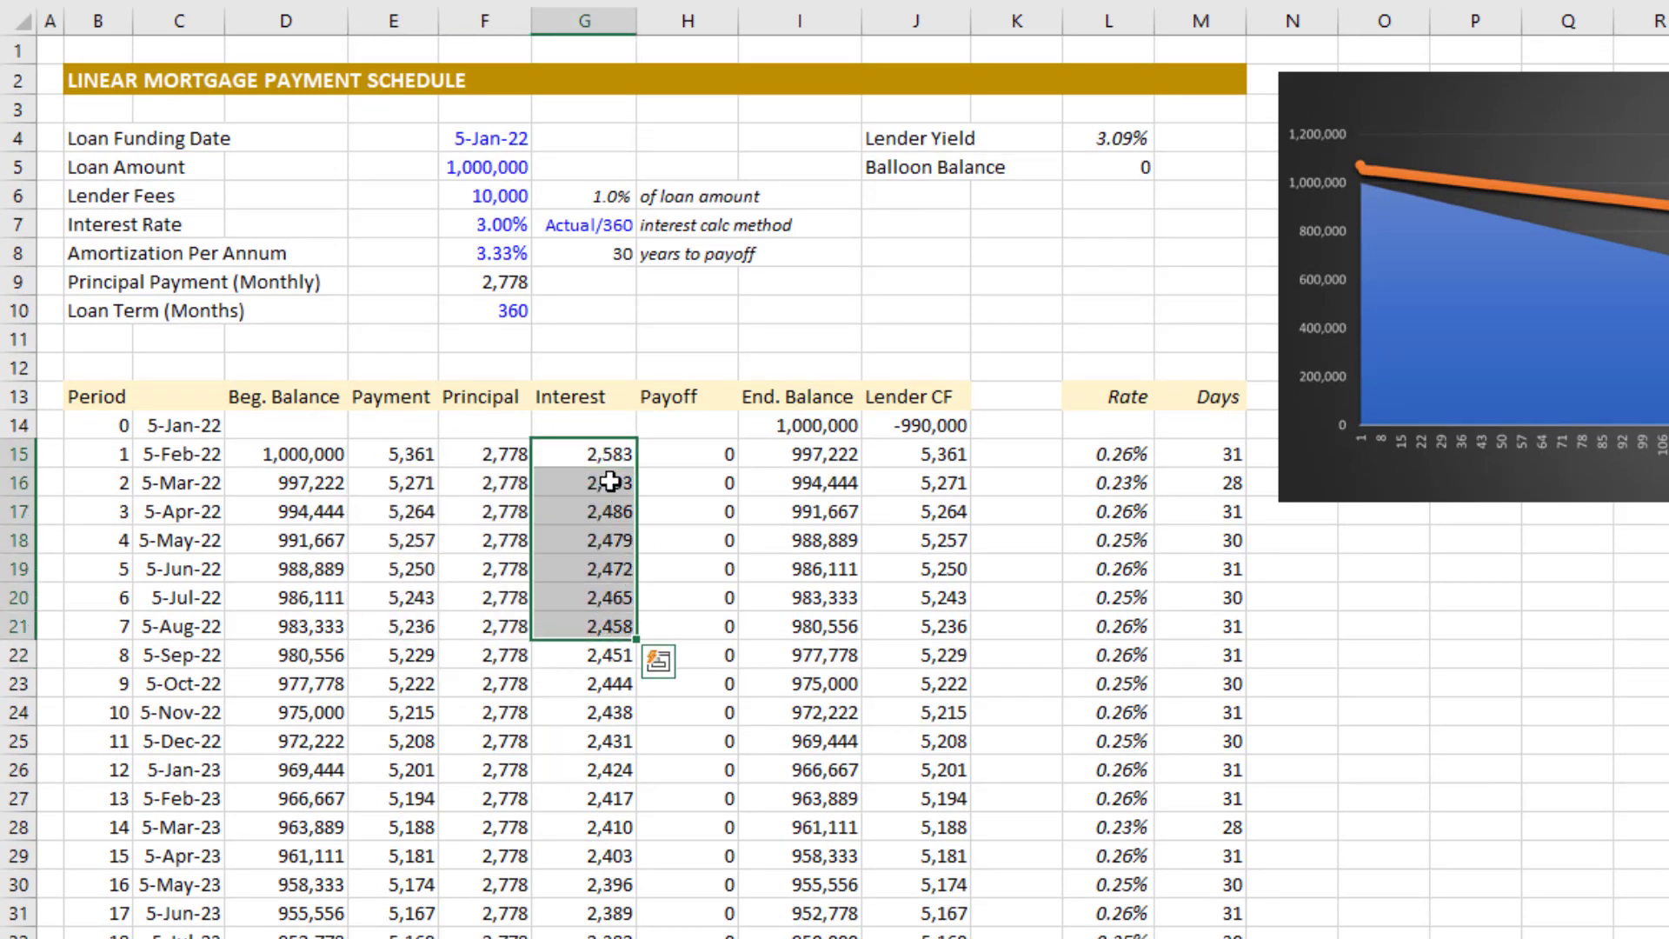
click(300, 456)
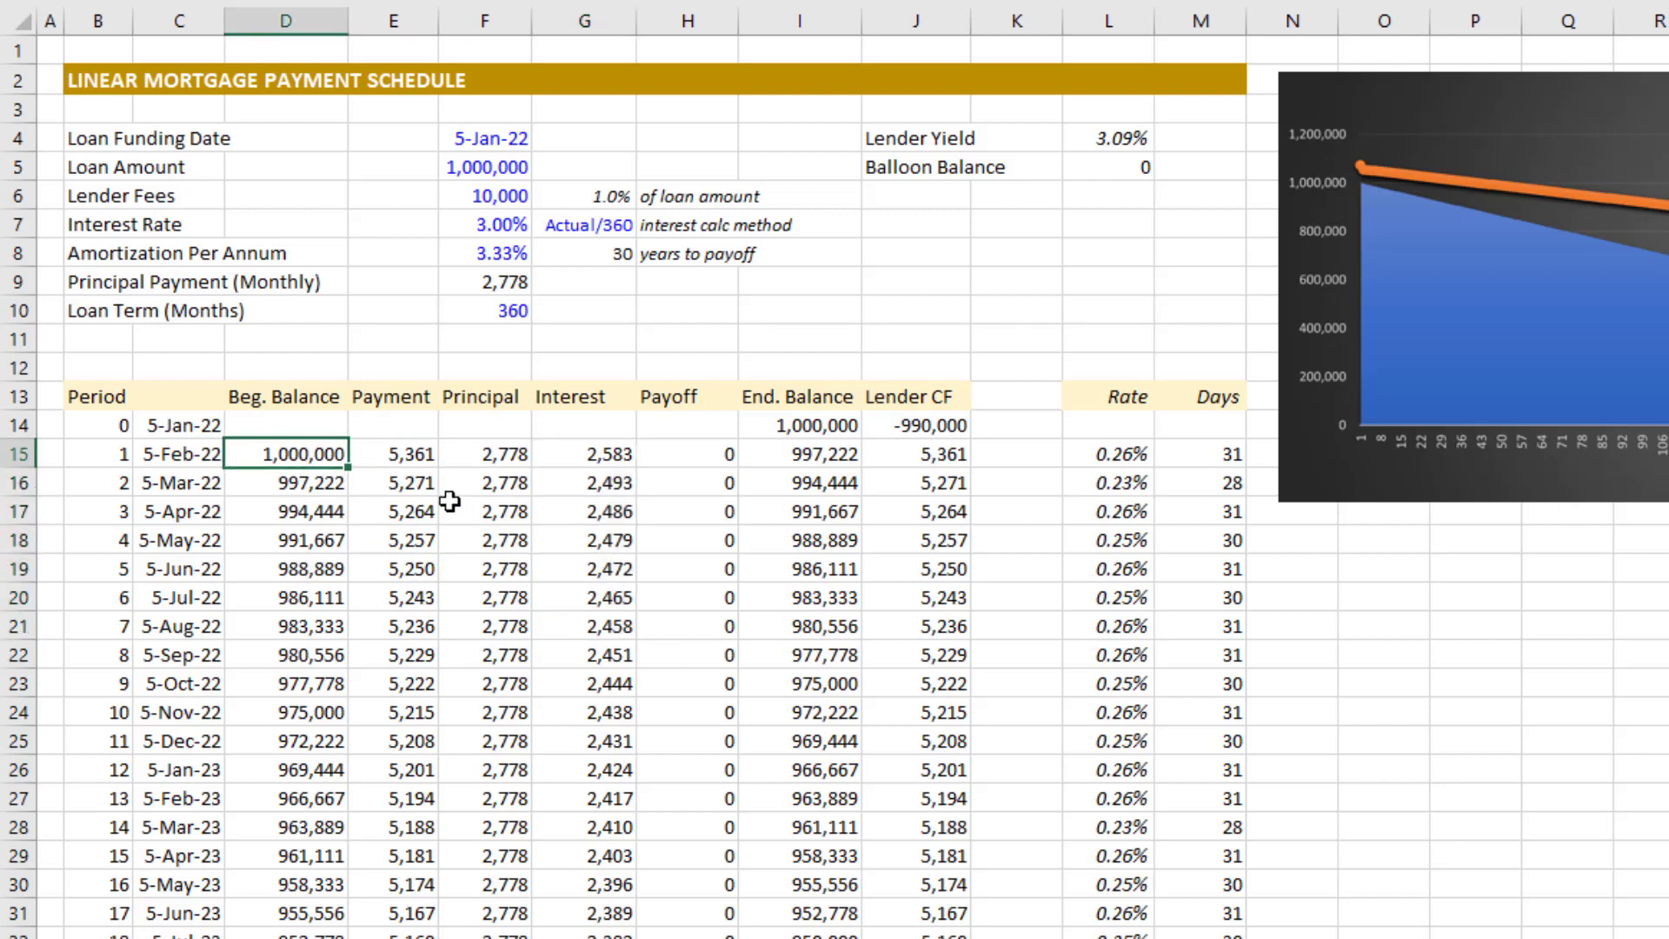
click(486, 460)
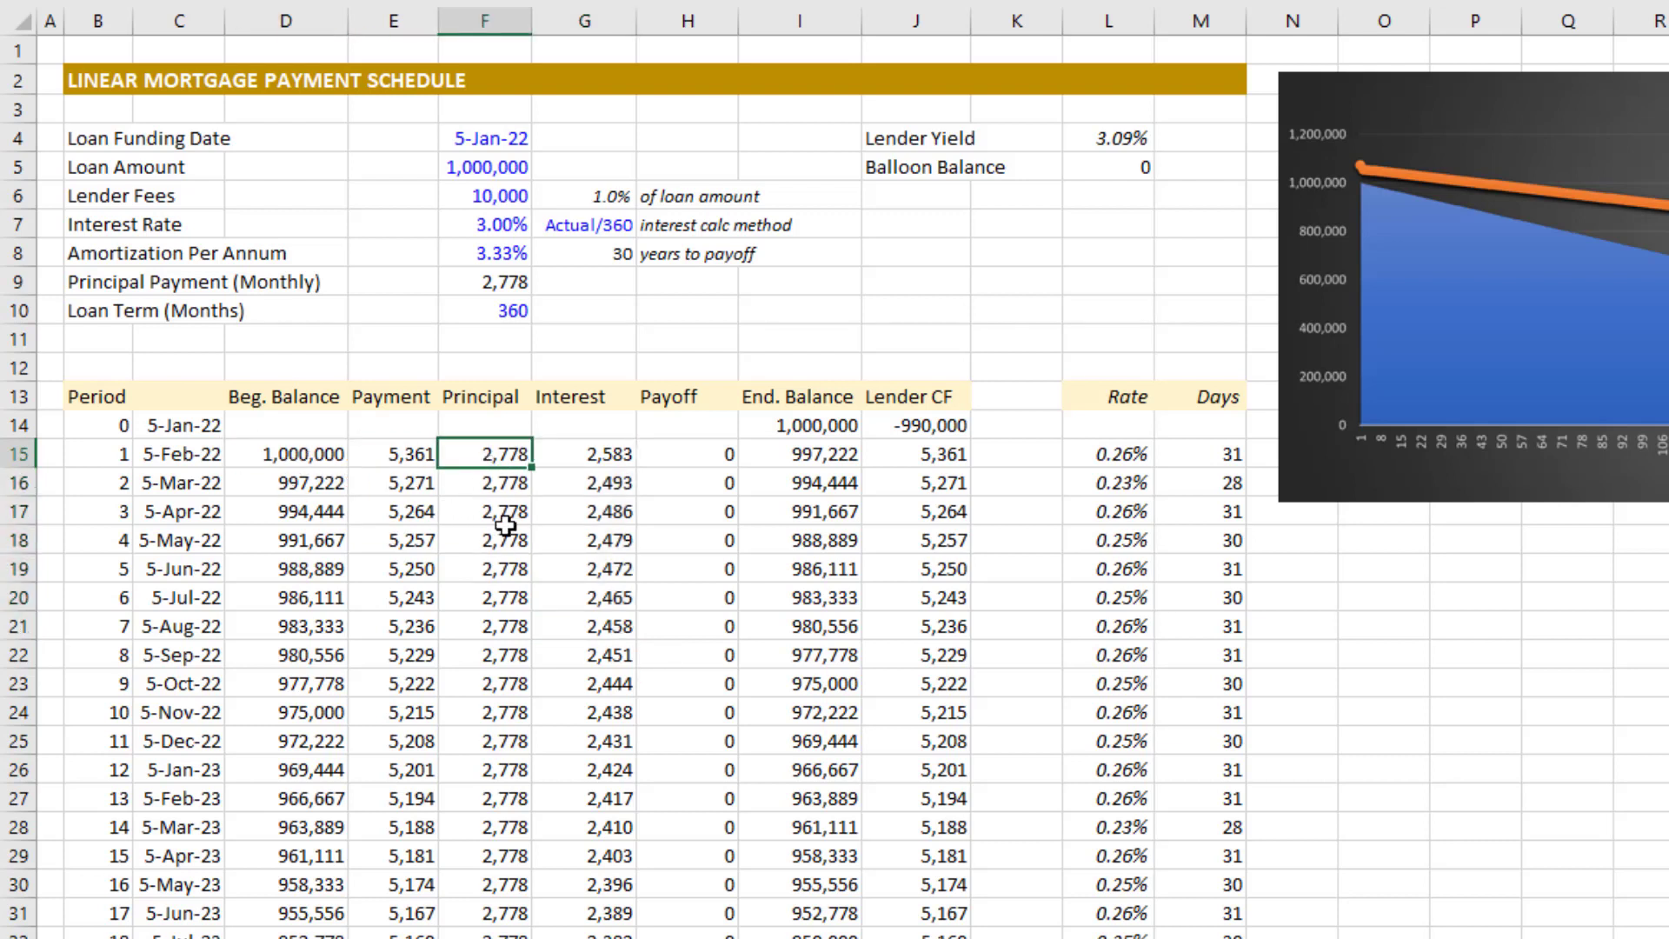
Scroll down the schedule, checking payments such as periods 153 and 154
drag(400, 459, 402, 633)
scroll(400, 521, down, 20)
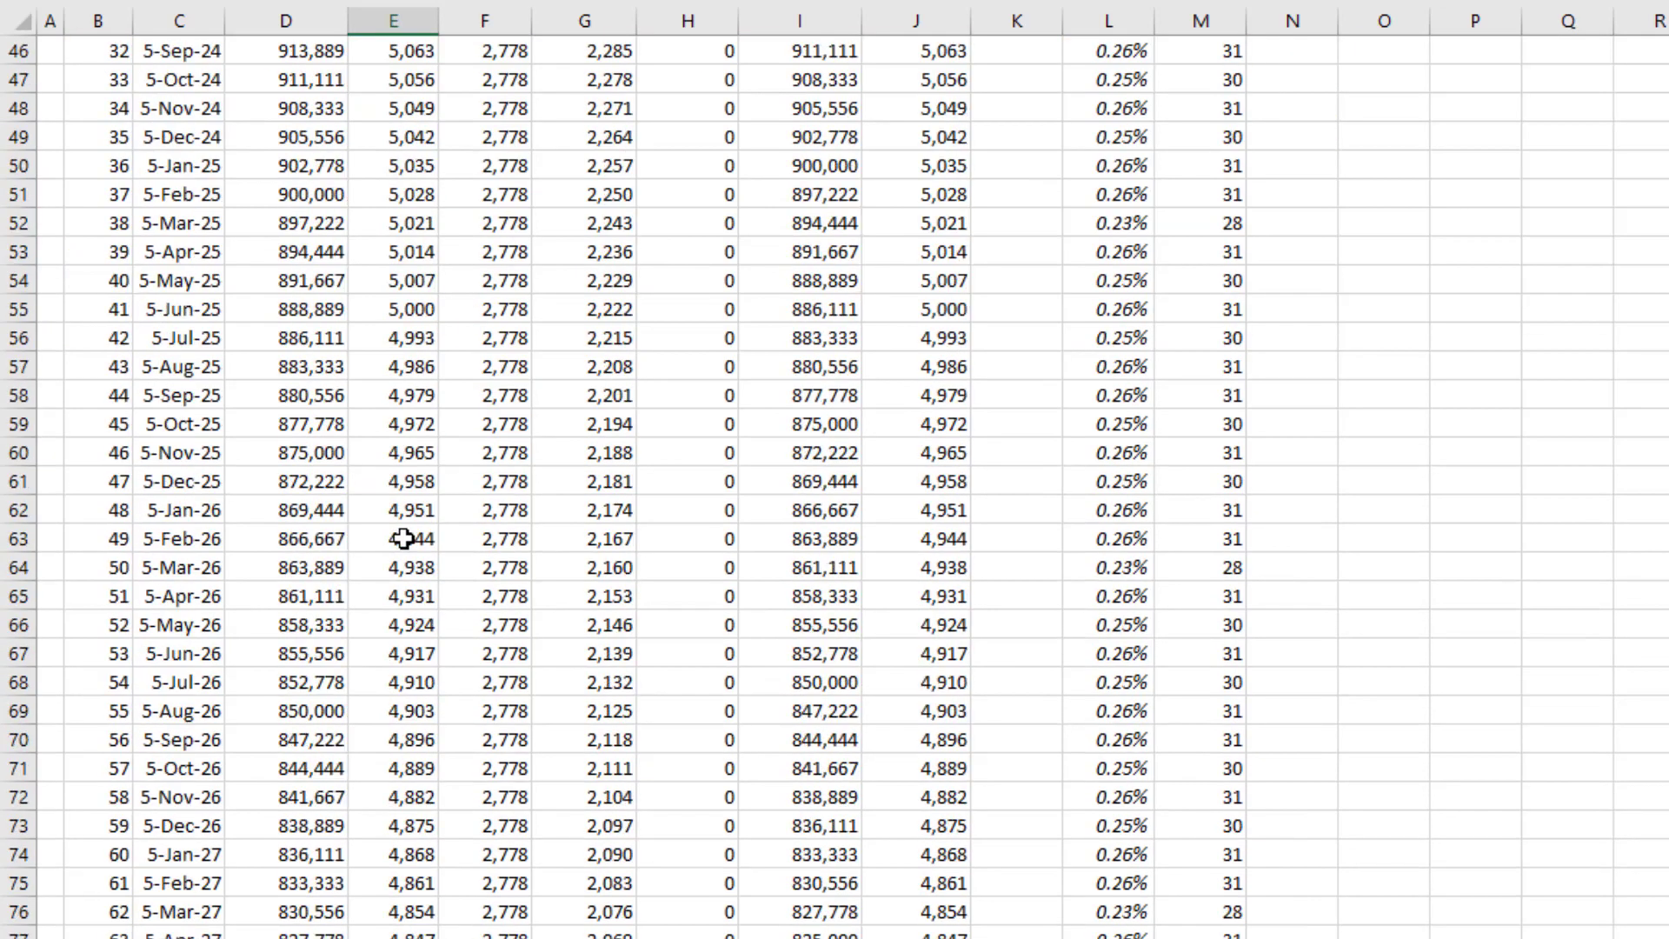
scroll(400, 523, down, 16)
scroll(400, 522, down, 2)
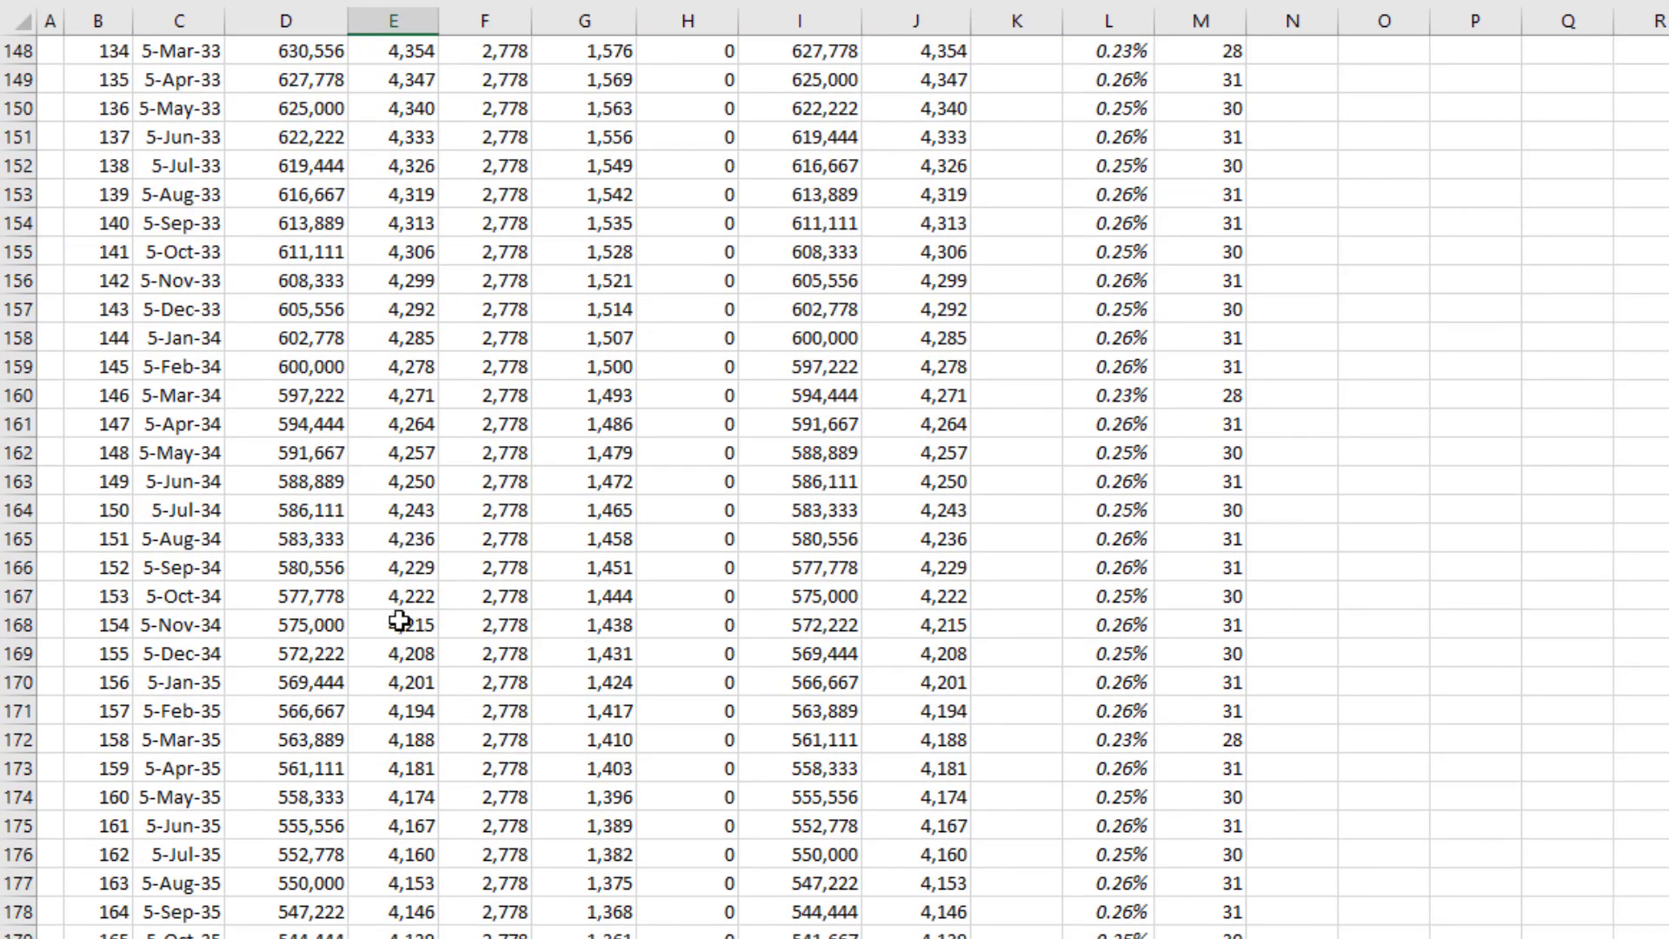
click(406, 599)
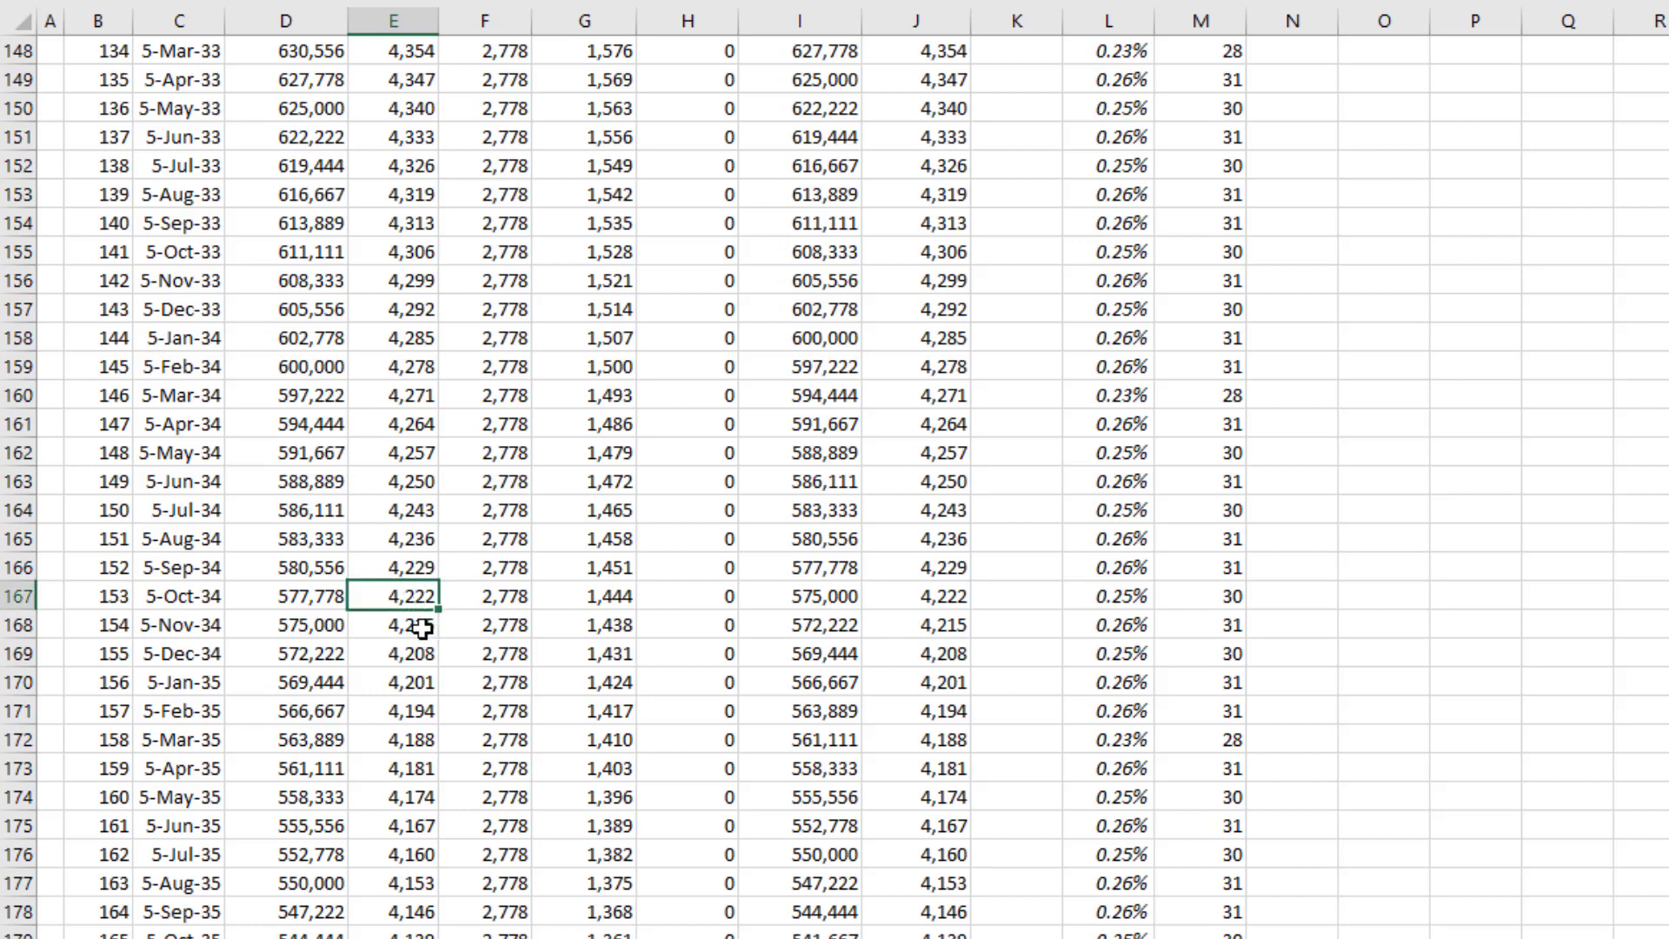
click(415, 626)
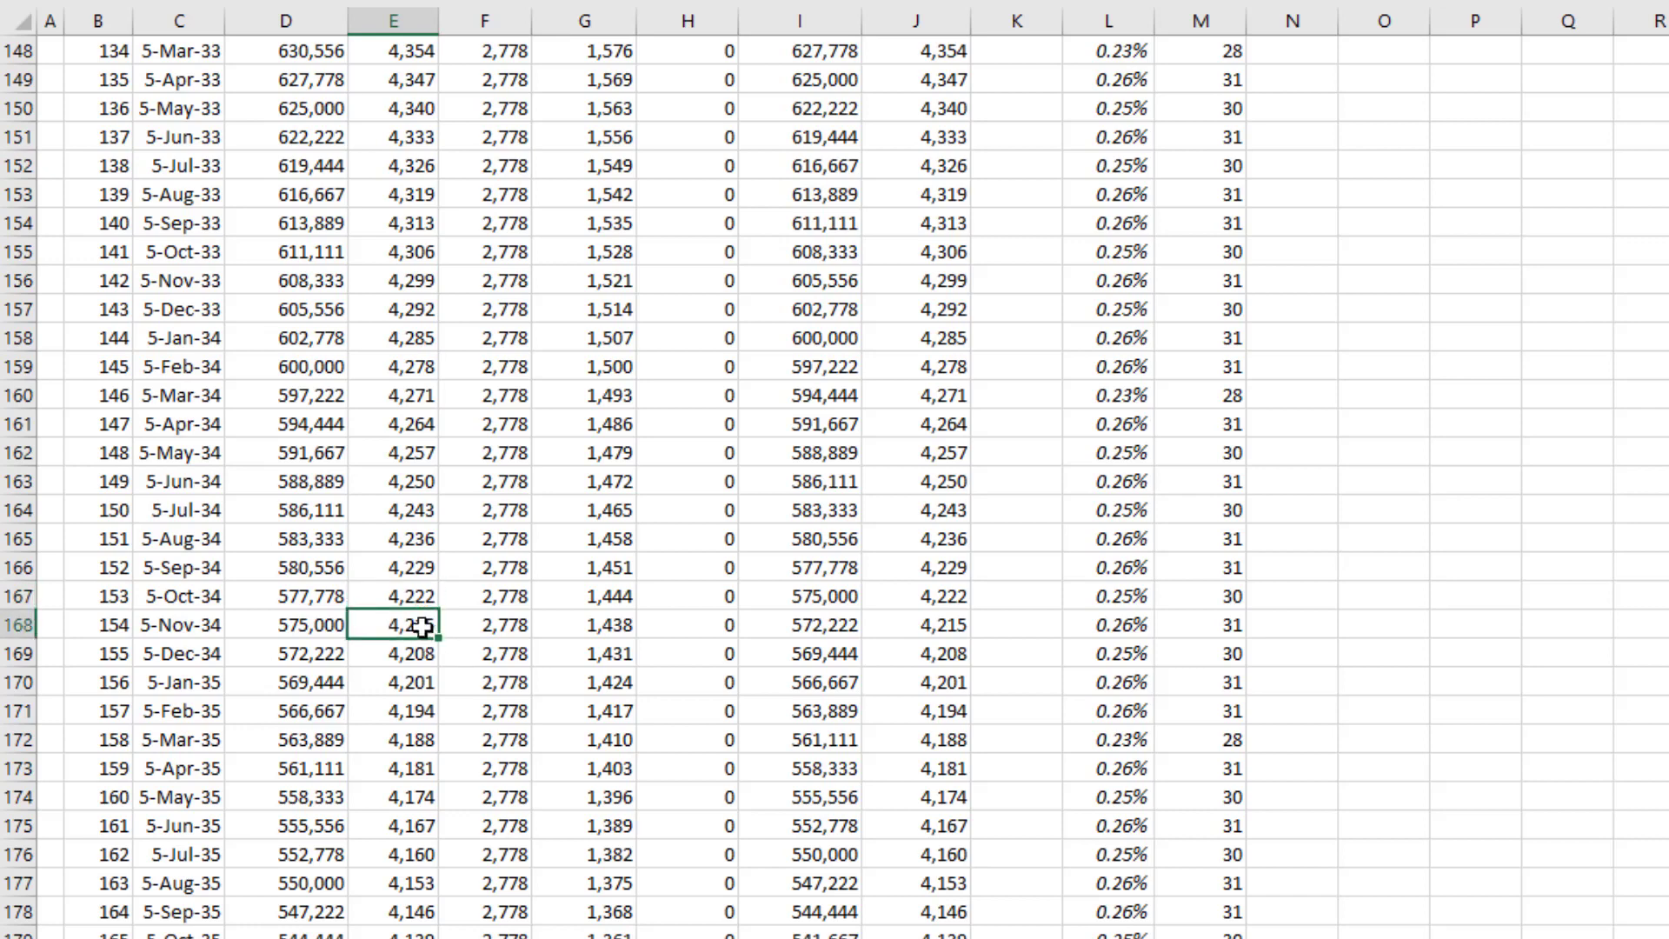
scroll(420, 608, down, 20)
click(409, 507)
scroll(405, 531, down, 20)
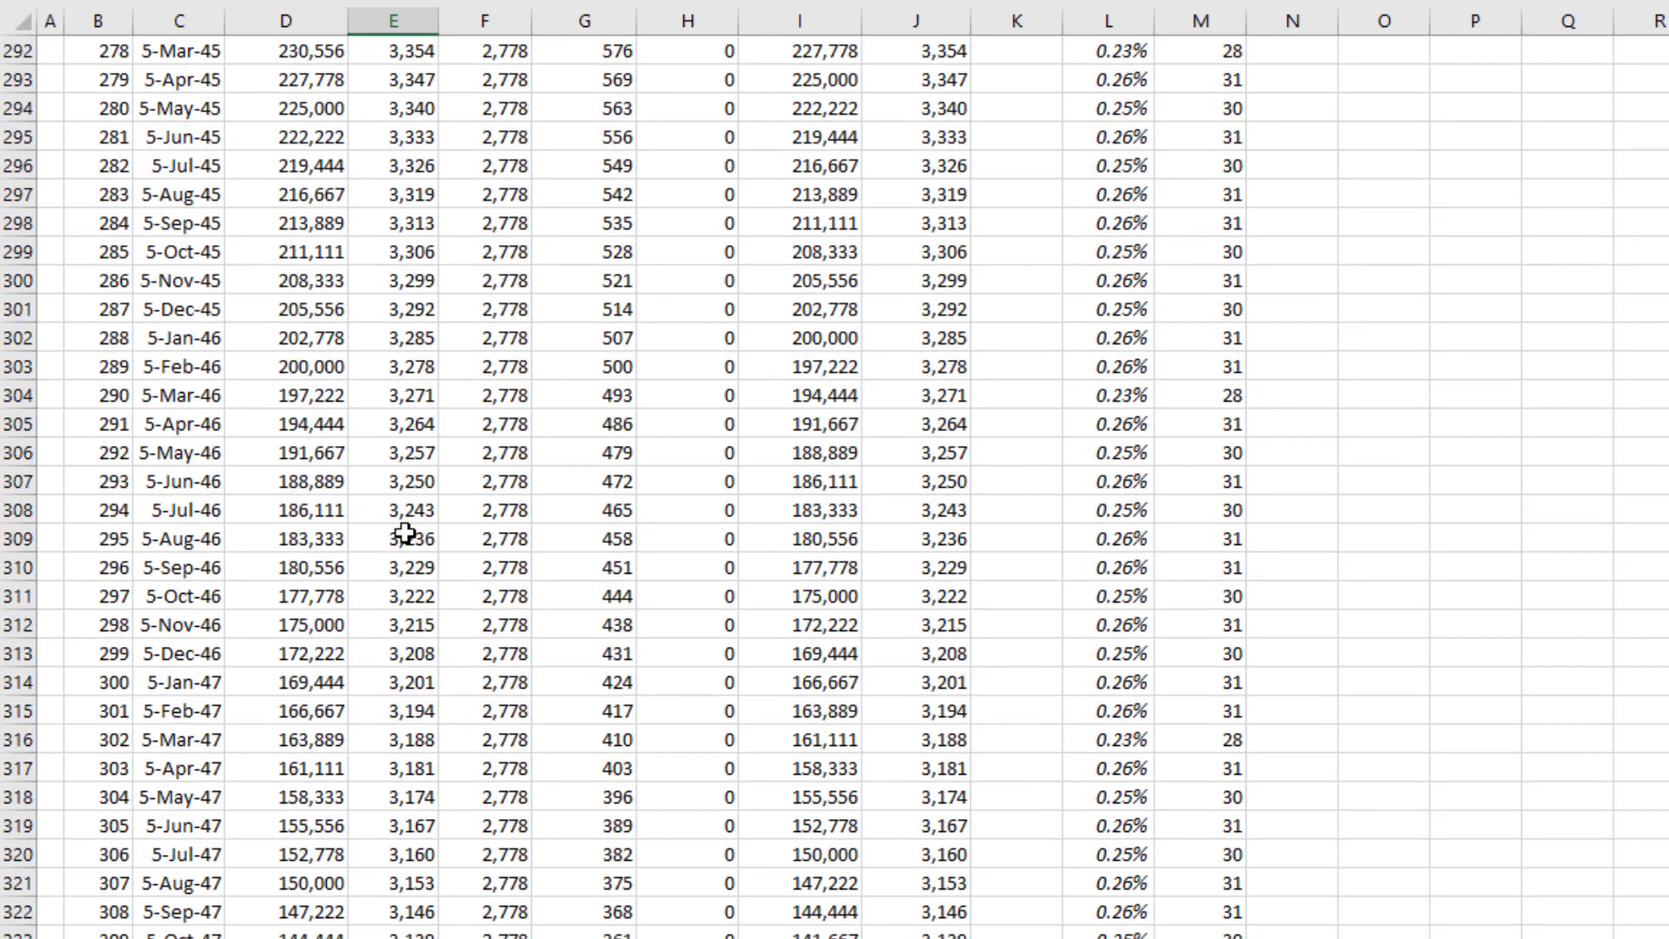
scroll(405, 533, down, 20)
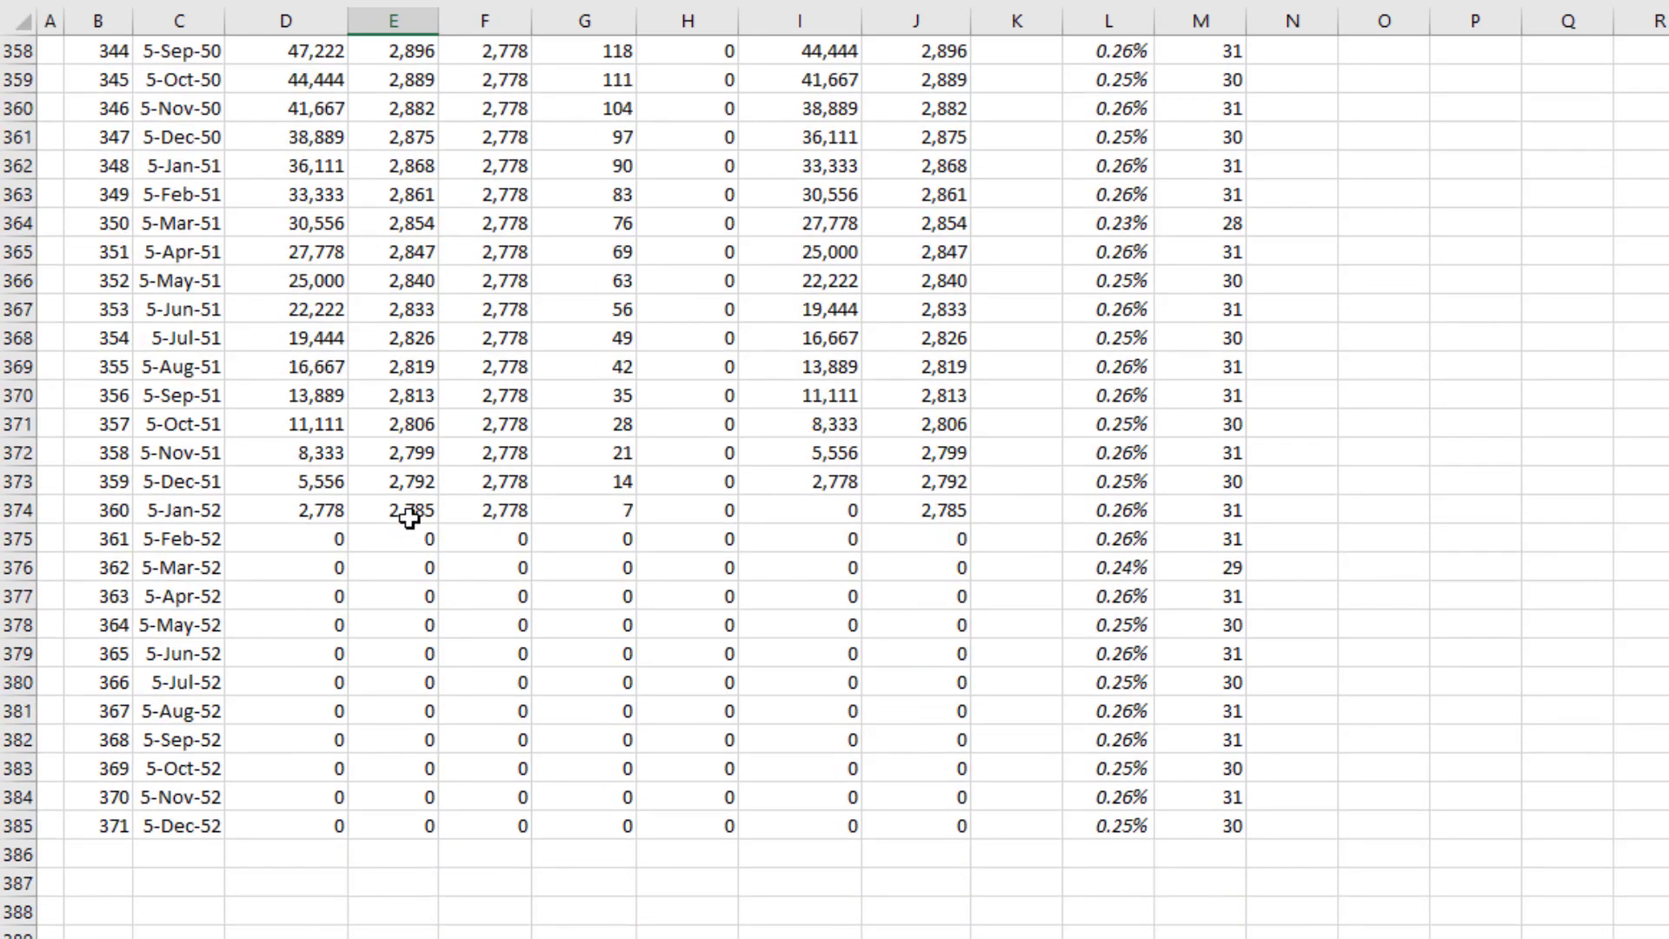
Inspect row 374's final payment, principal, interest and balance, then select G12
click(410, 513)
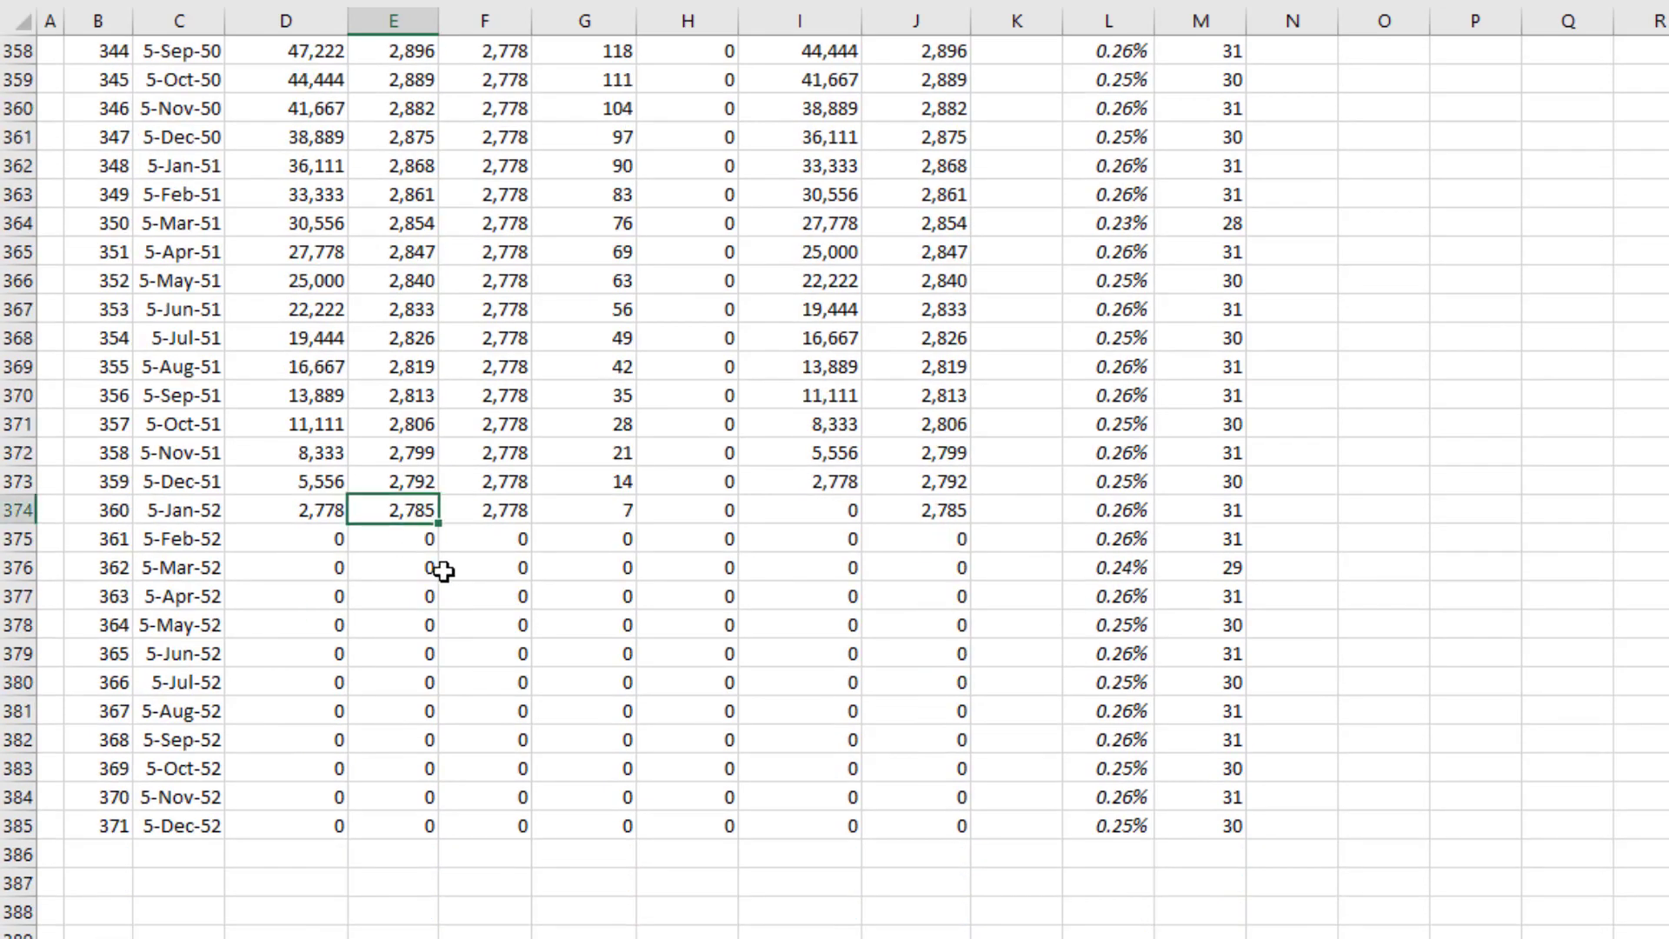
key(Right)
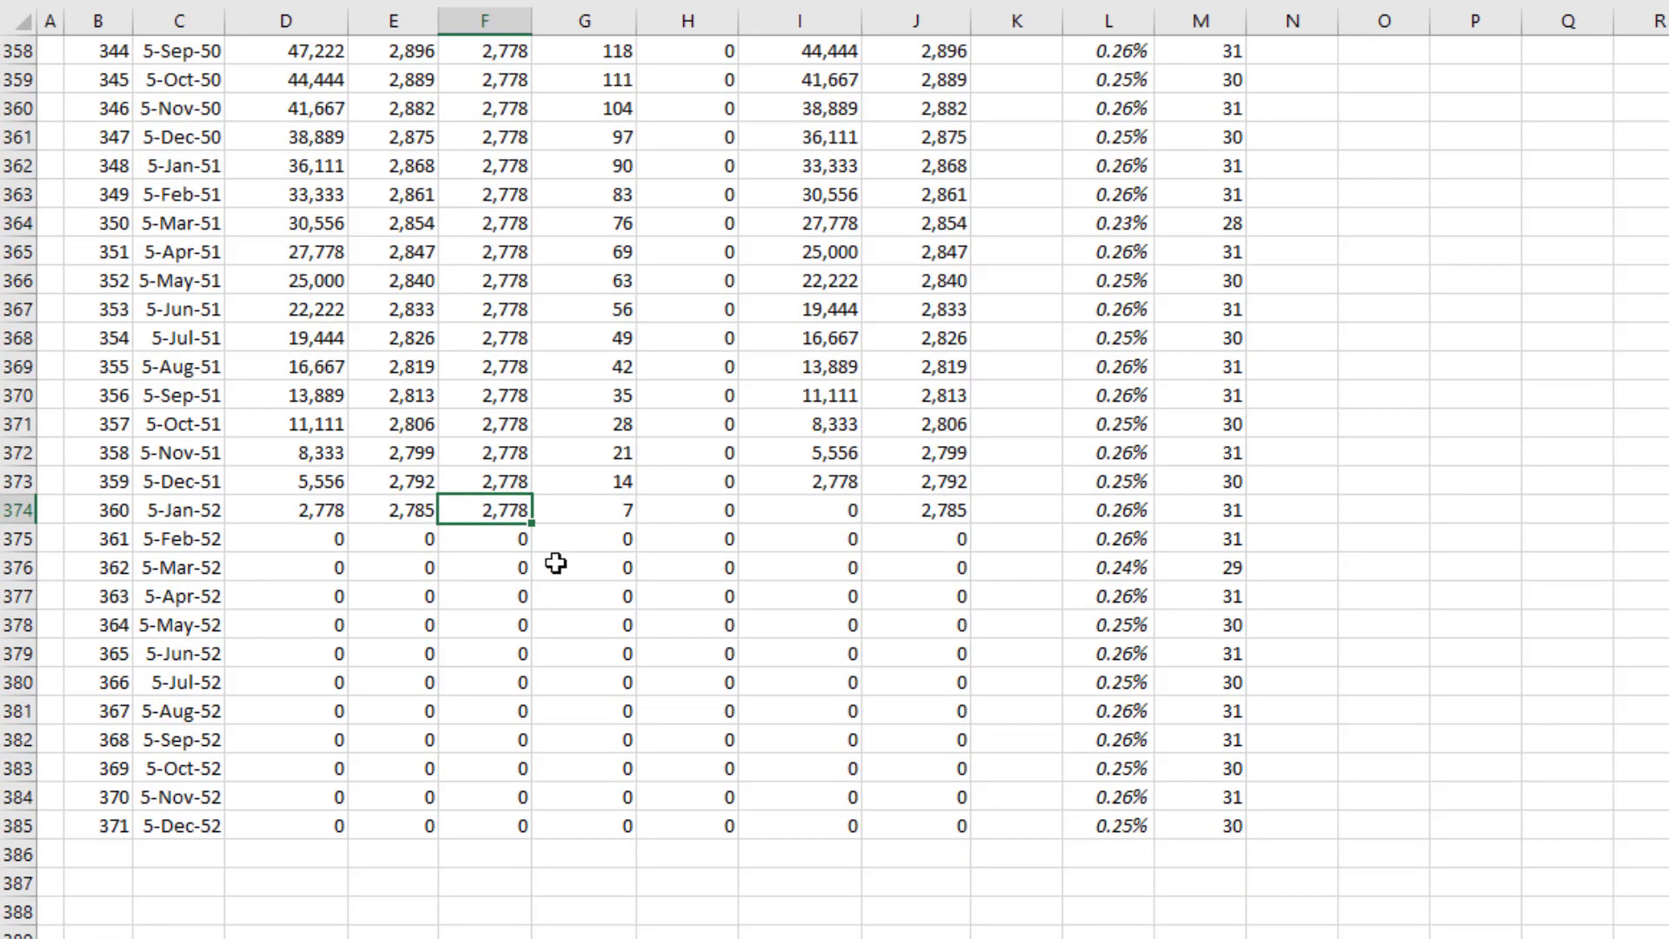
click(494, 308)
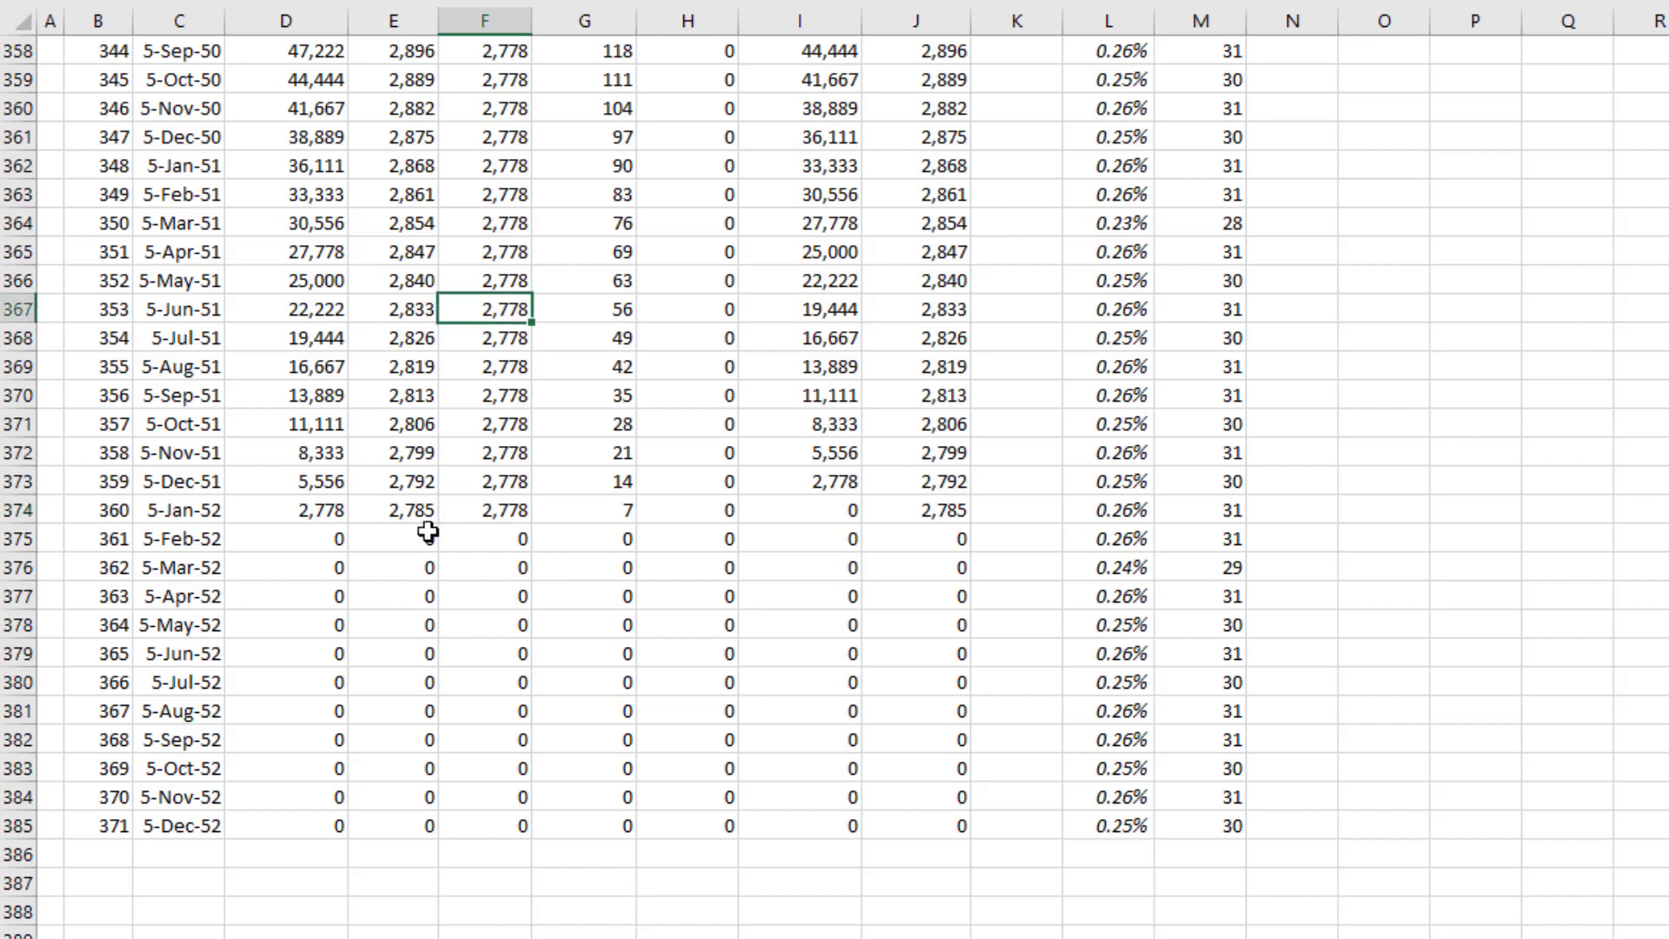
click(404, 509)
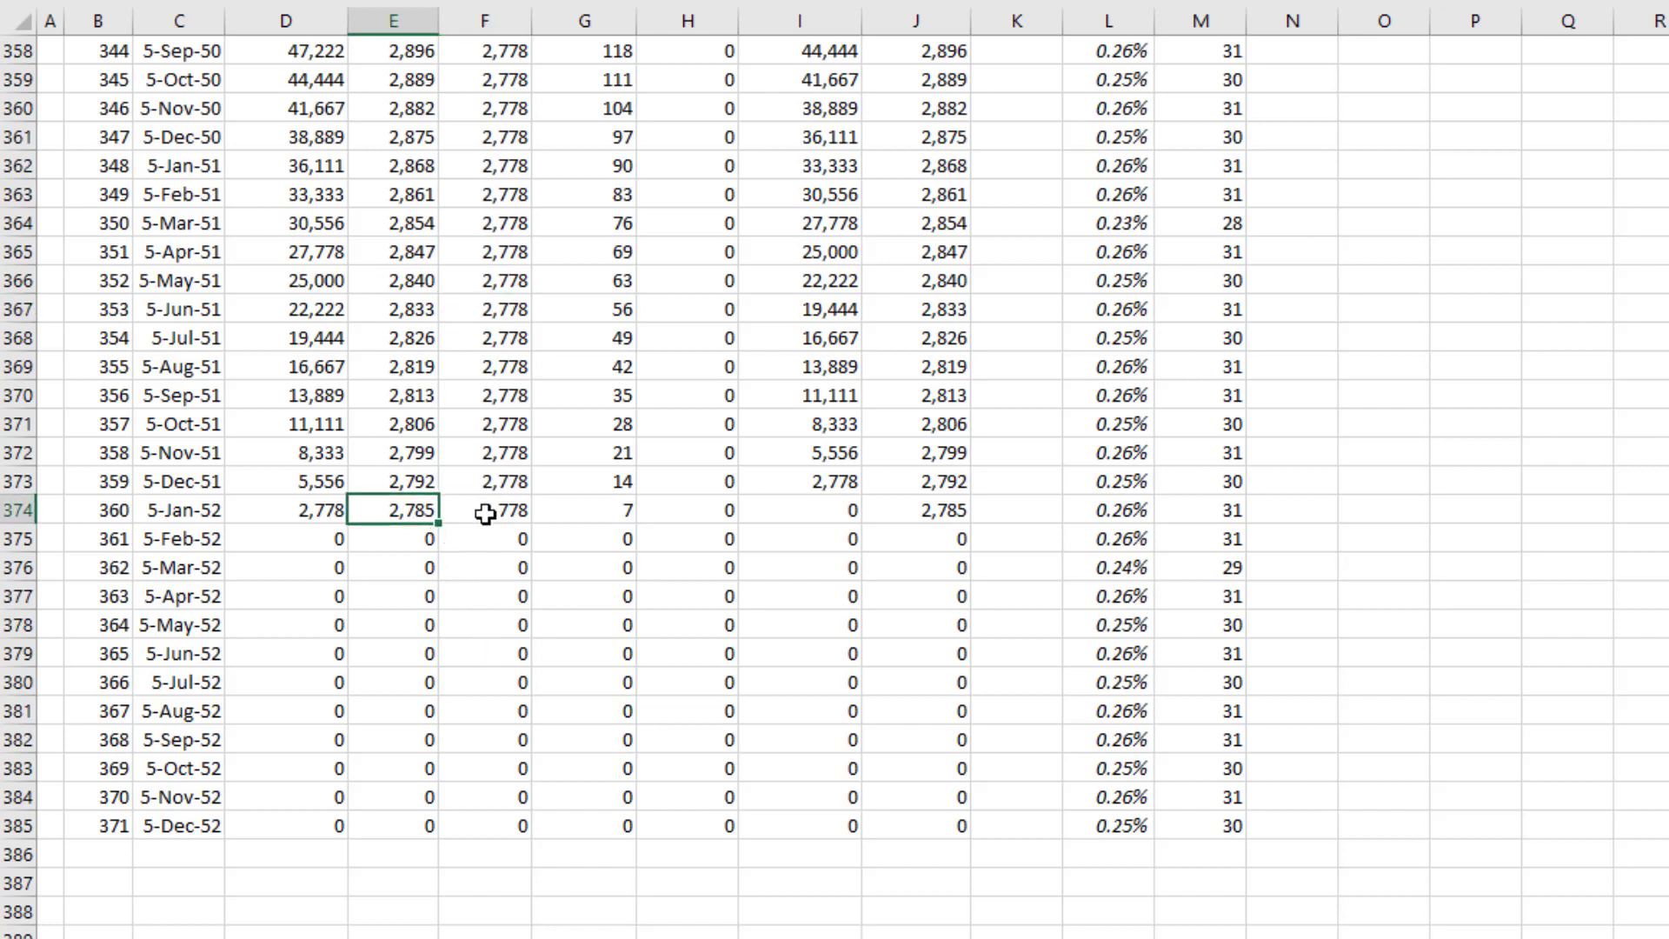
click(615, 511)
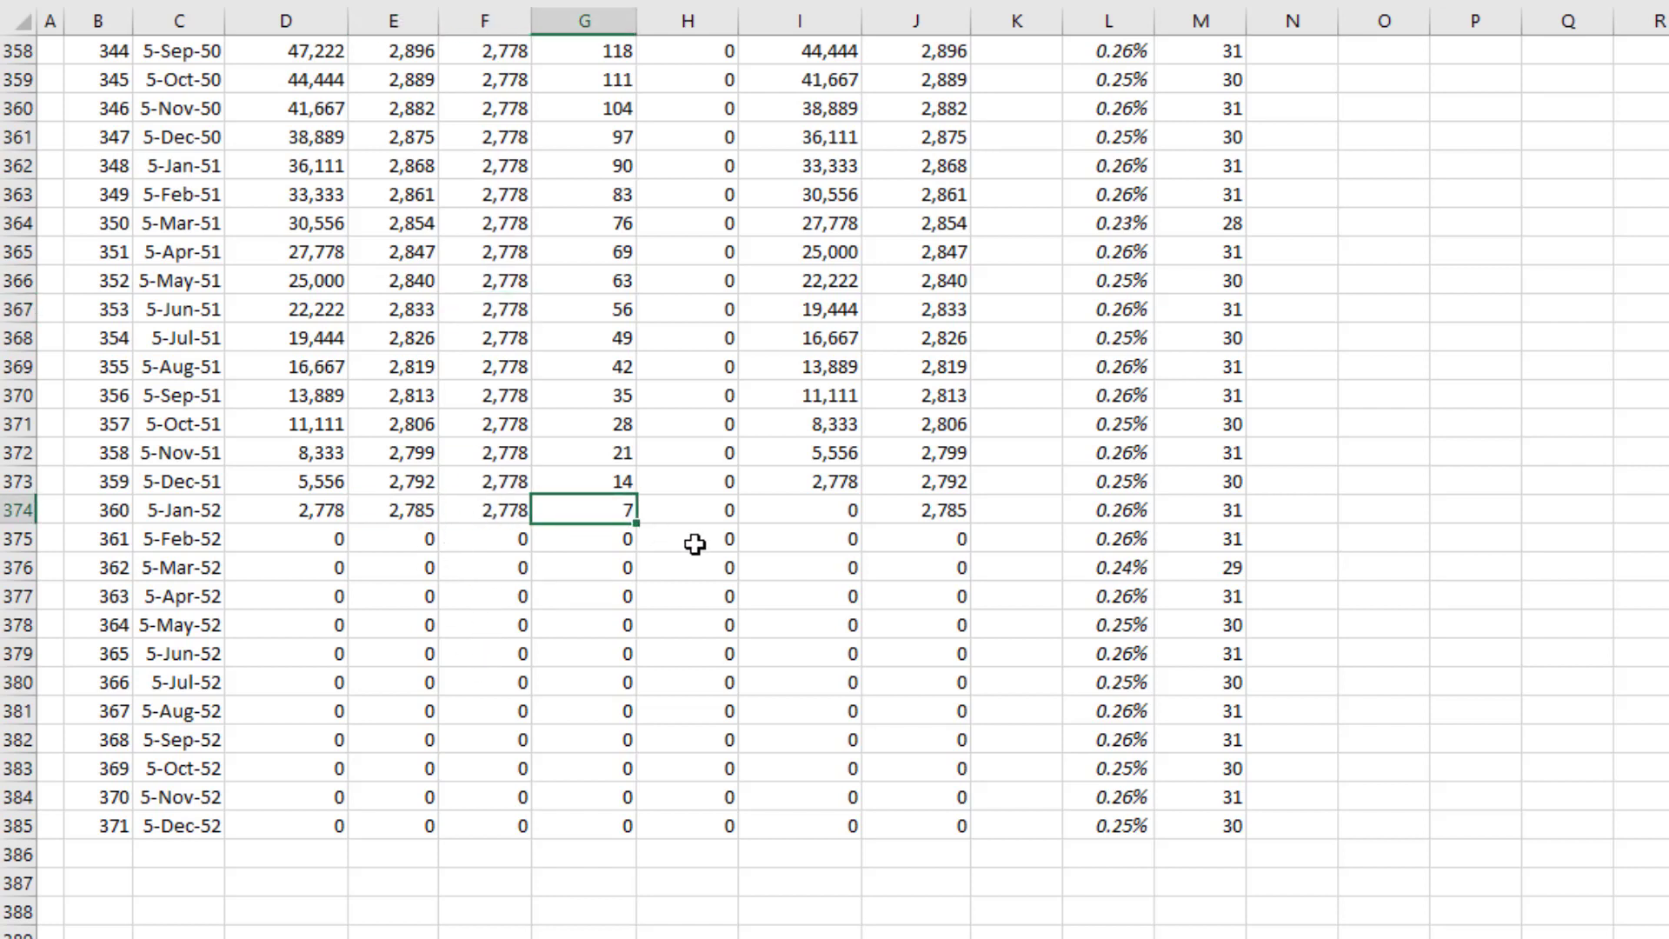
click(314, 511)
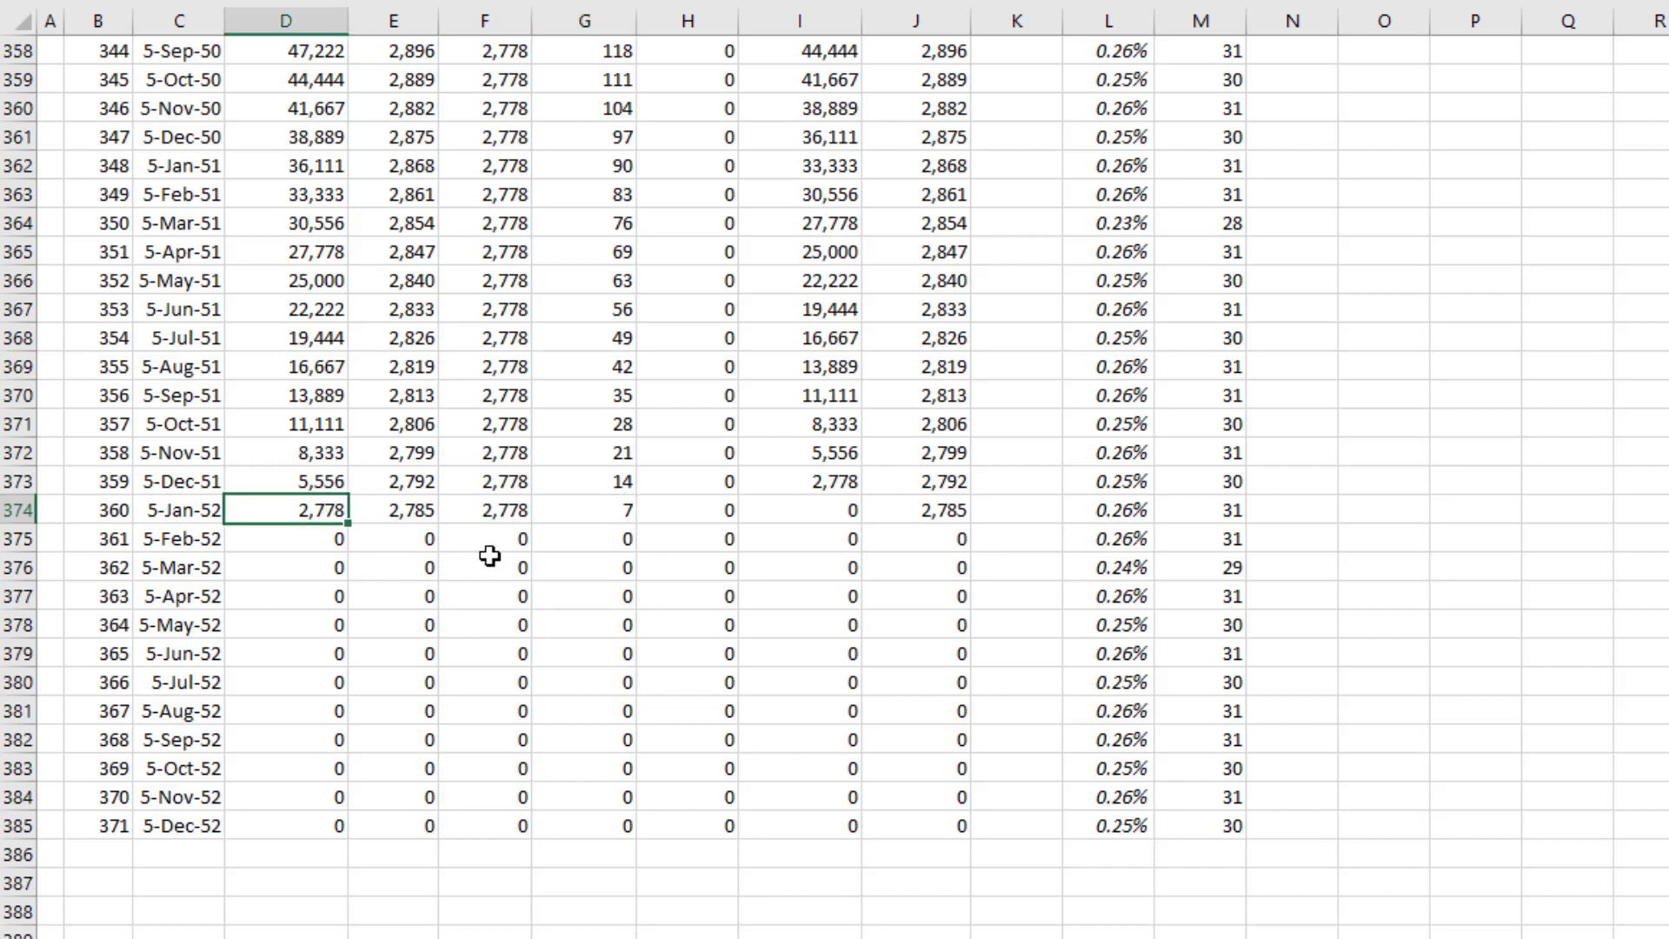
key(ctrl+Home)
click(620, 368)
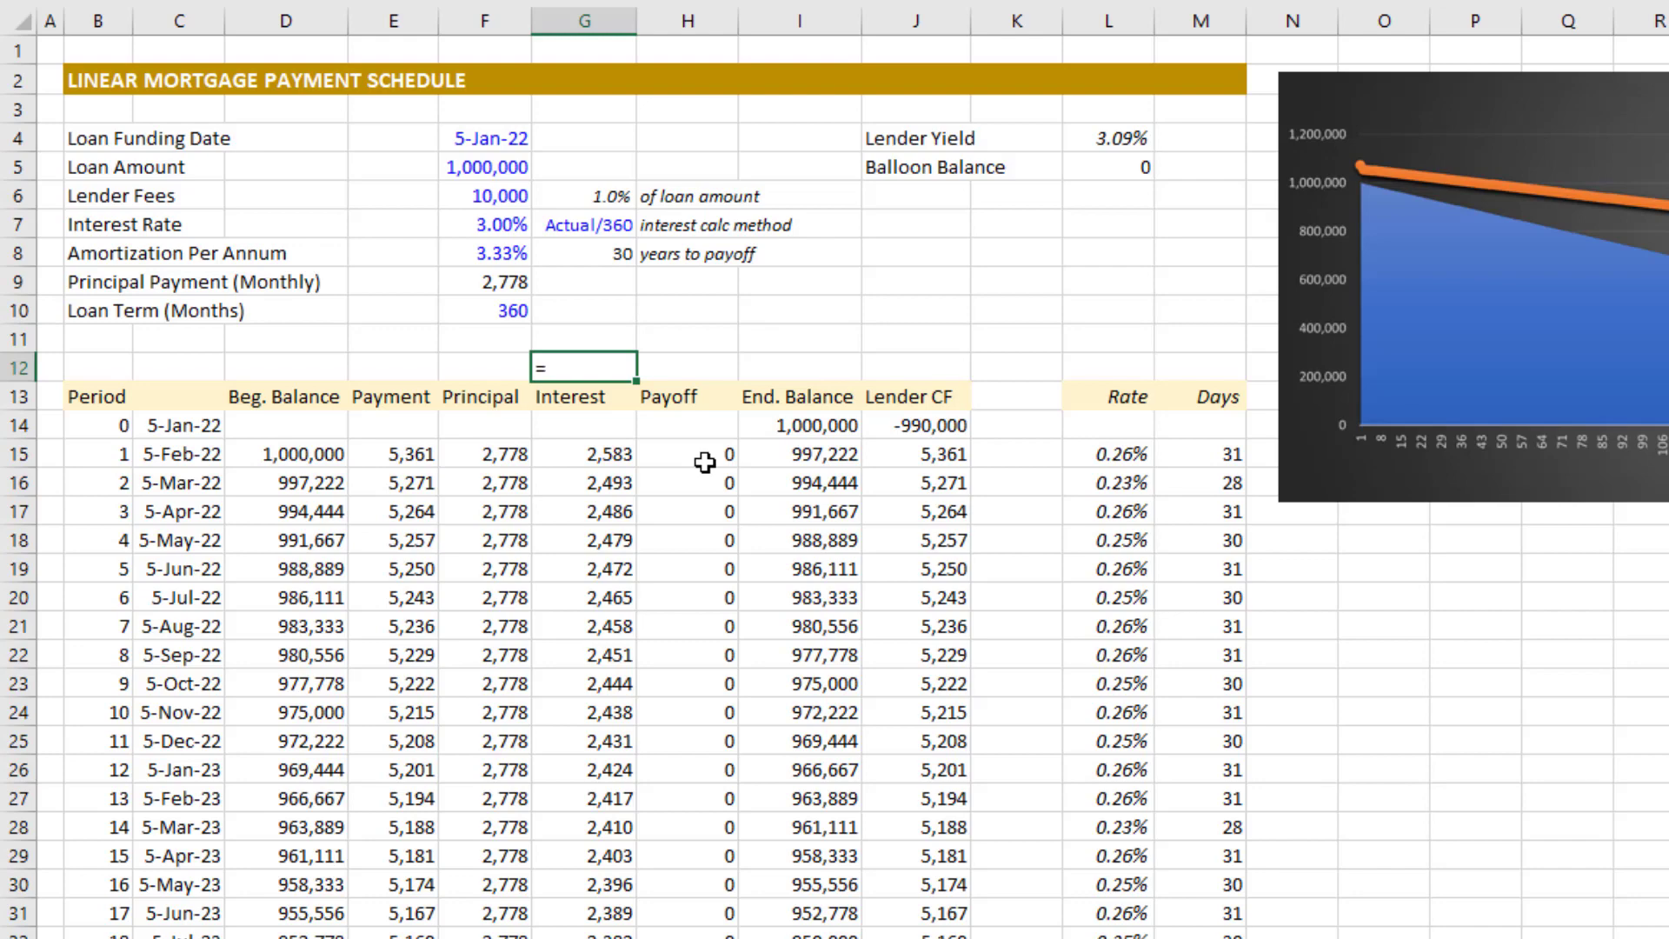
Enter a SUM in G12 from G15 to the last row, totalling interest at 451,333
text(sum)
key(Tab)
key(Down)
key(Down)
key(Down)
key(ctrl+shift+Down)
key(ctrl+Return)
click(122, 226)
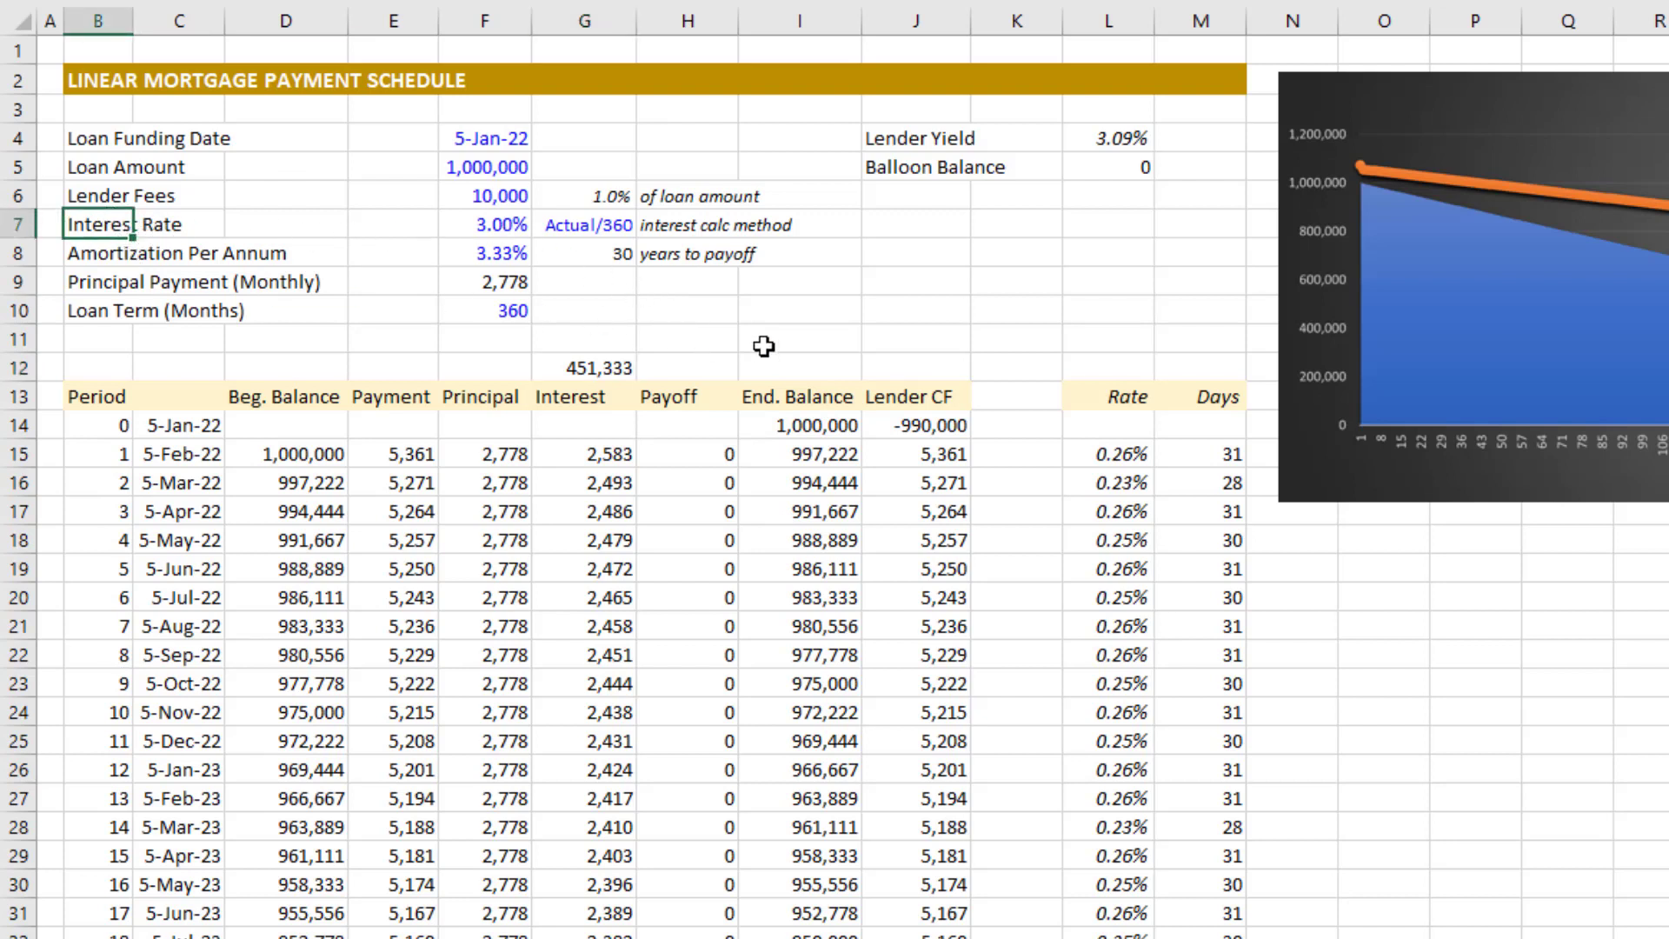
Review the period rate formulas in column L and the Loan Funding Date
click(1108, 21)
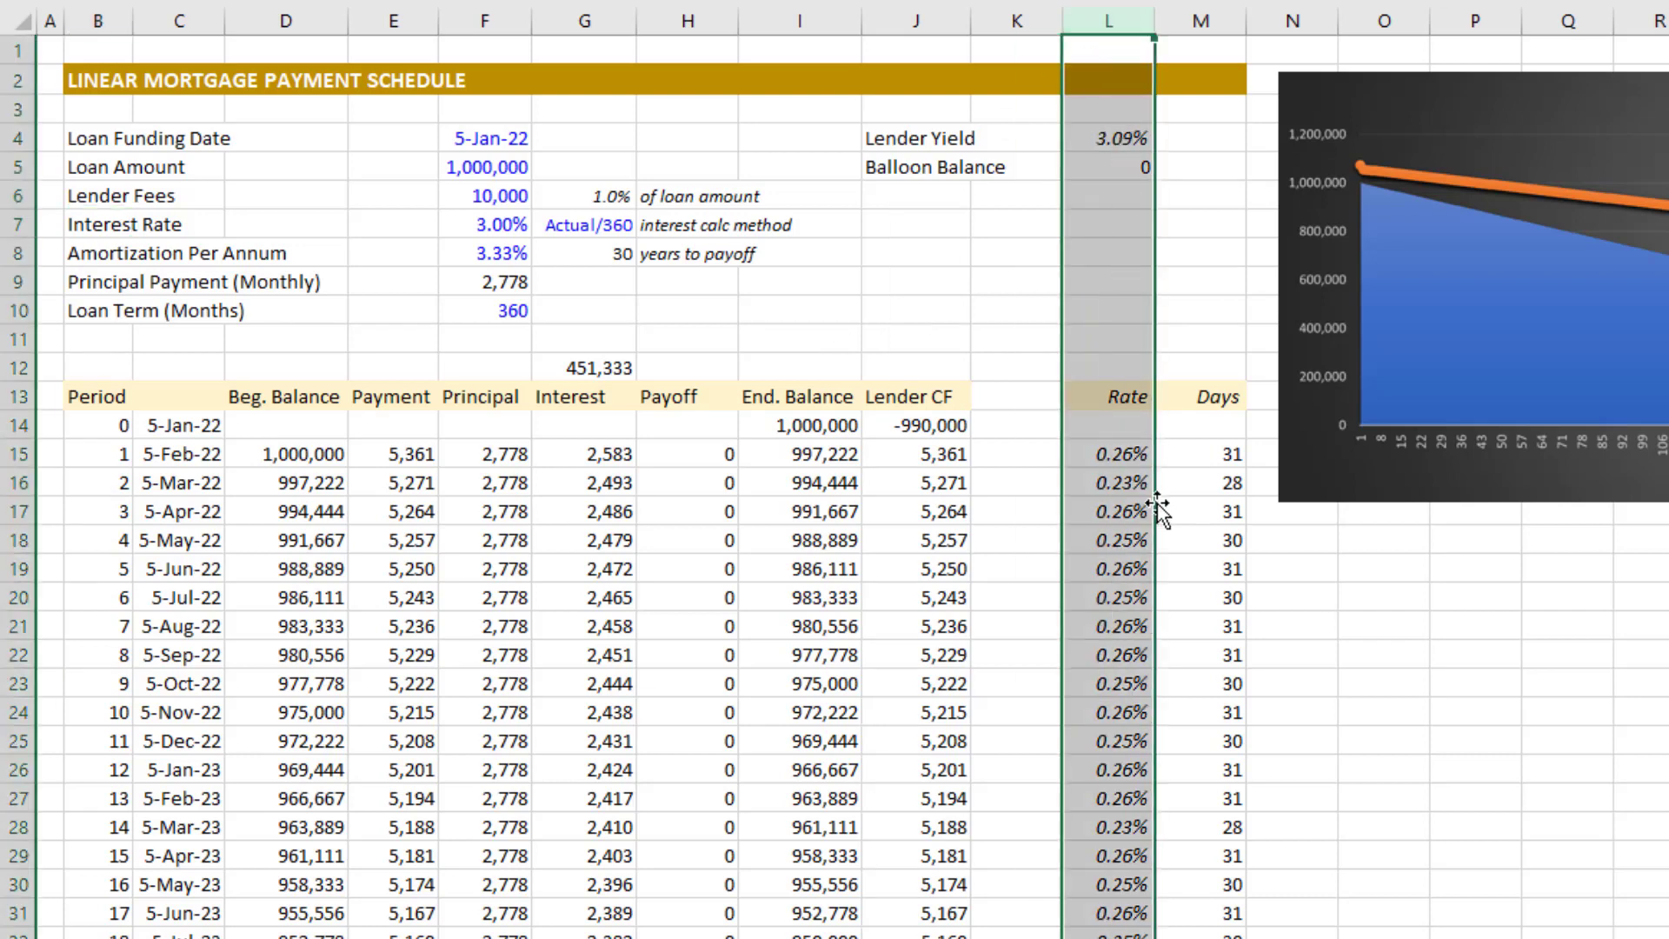
click(1125, 461)
key(Down)
key(Down)
key(Down)
key(Up)
key(Up)
key(Up)
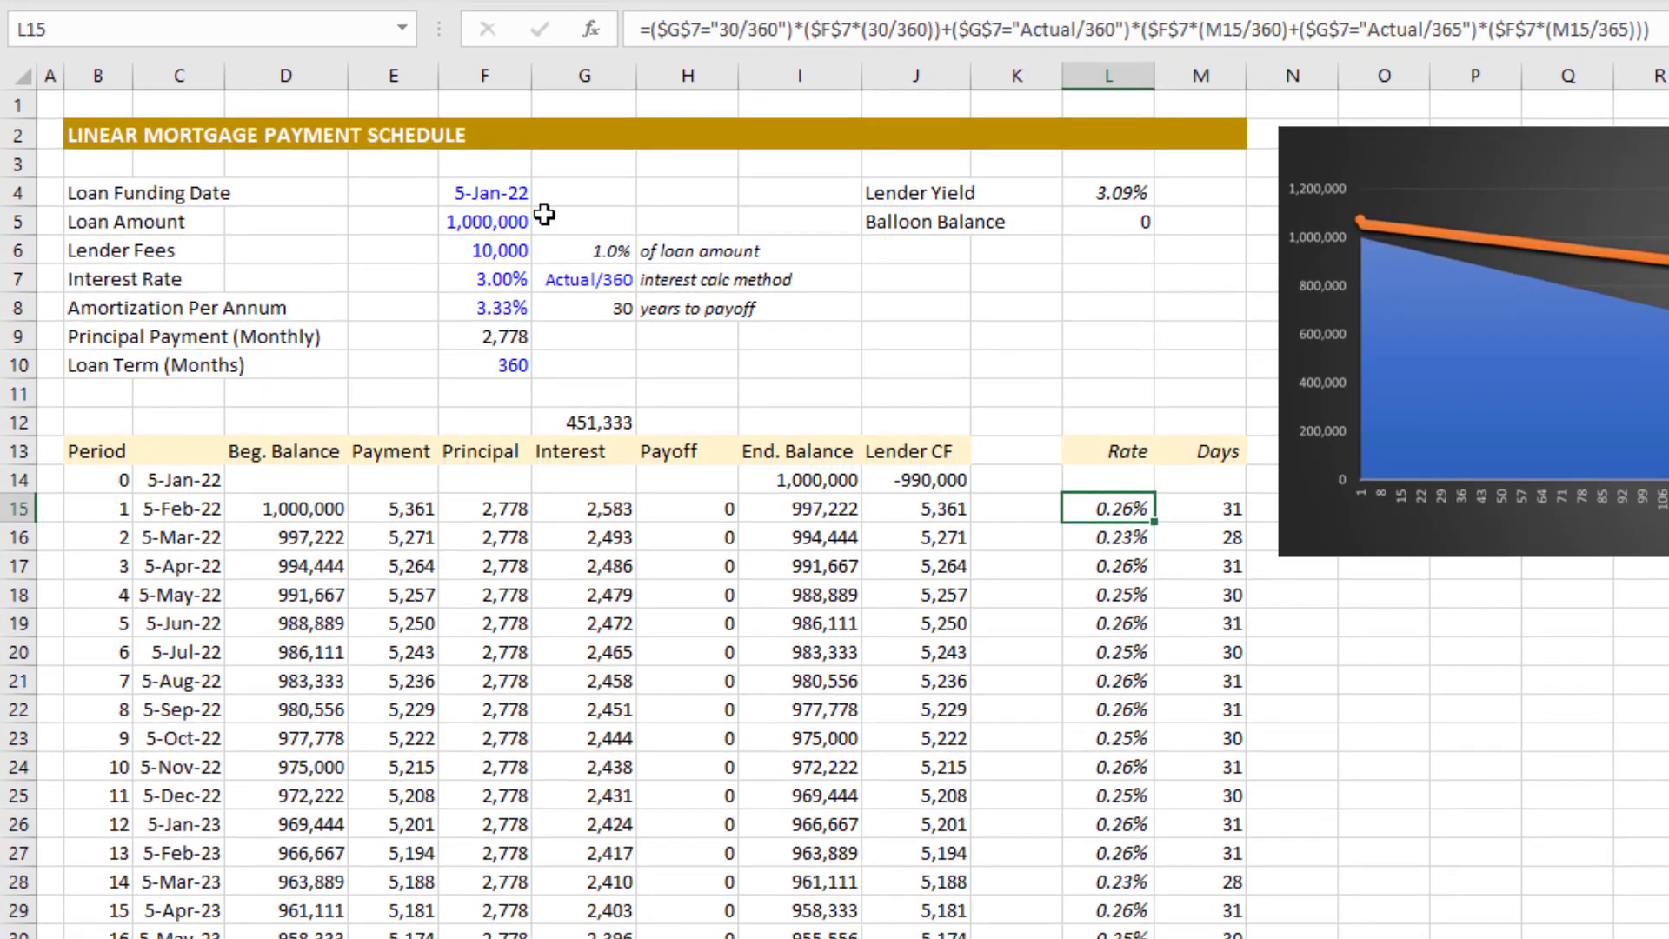
click(486, 184)
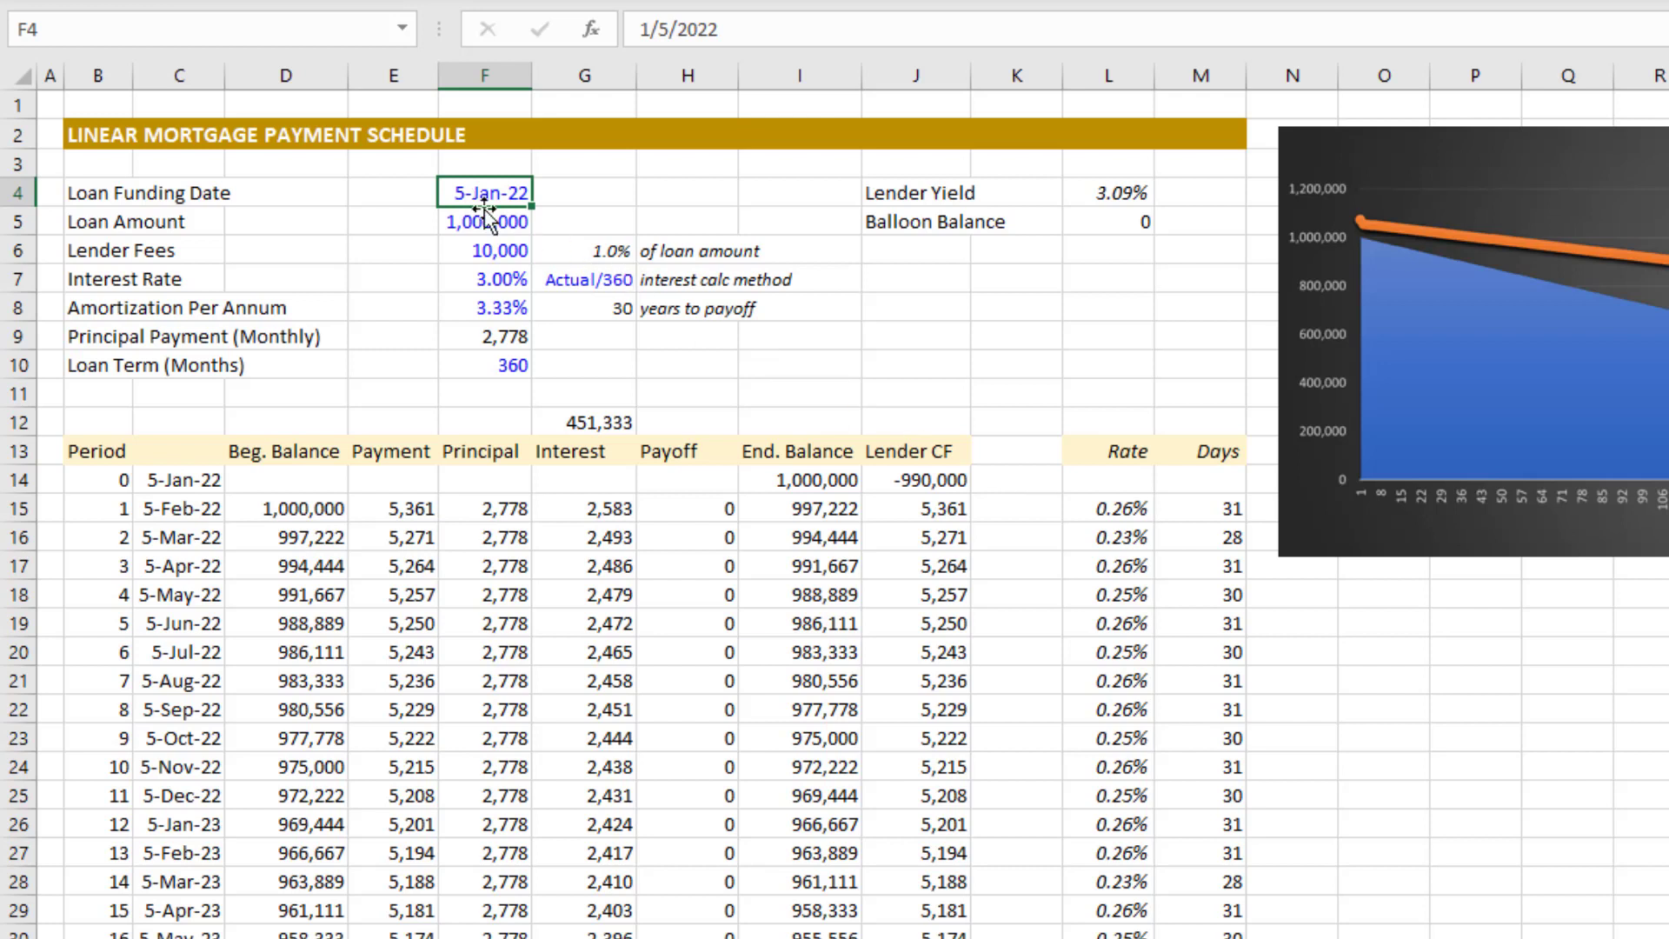
Set the interest calculation method in G7 to 30/360
click(587, 284)
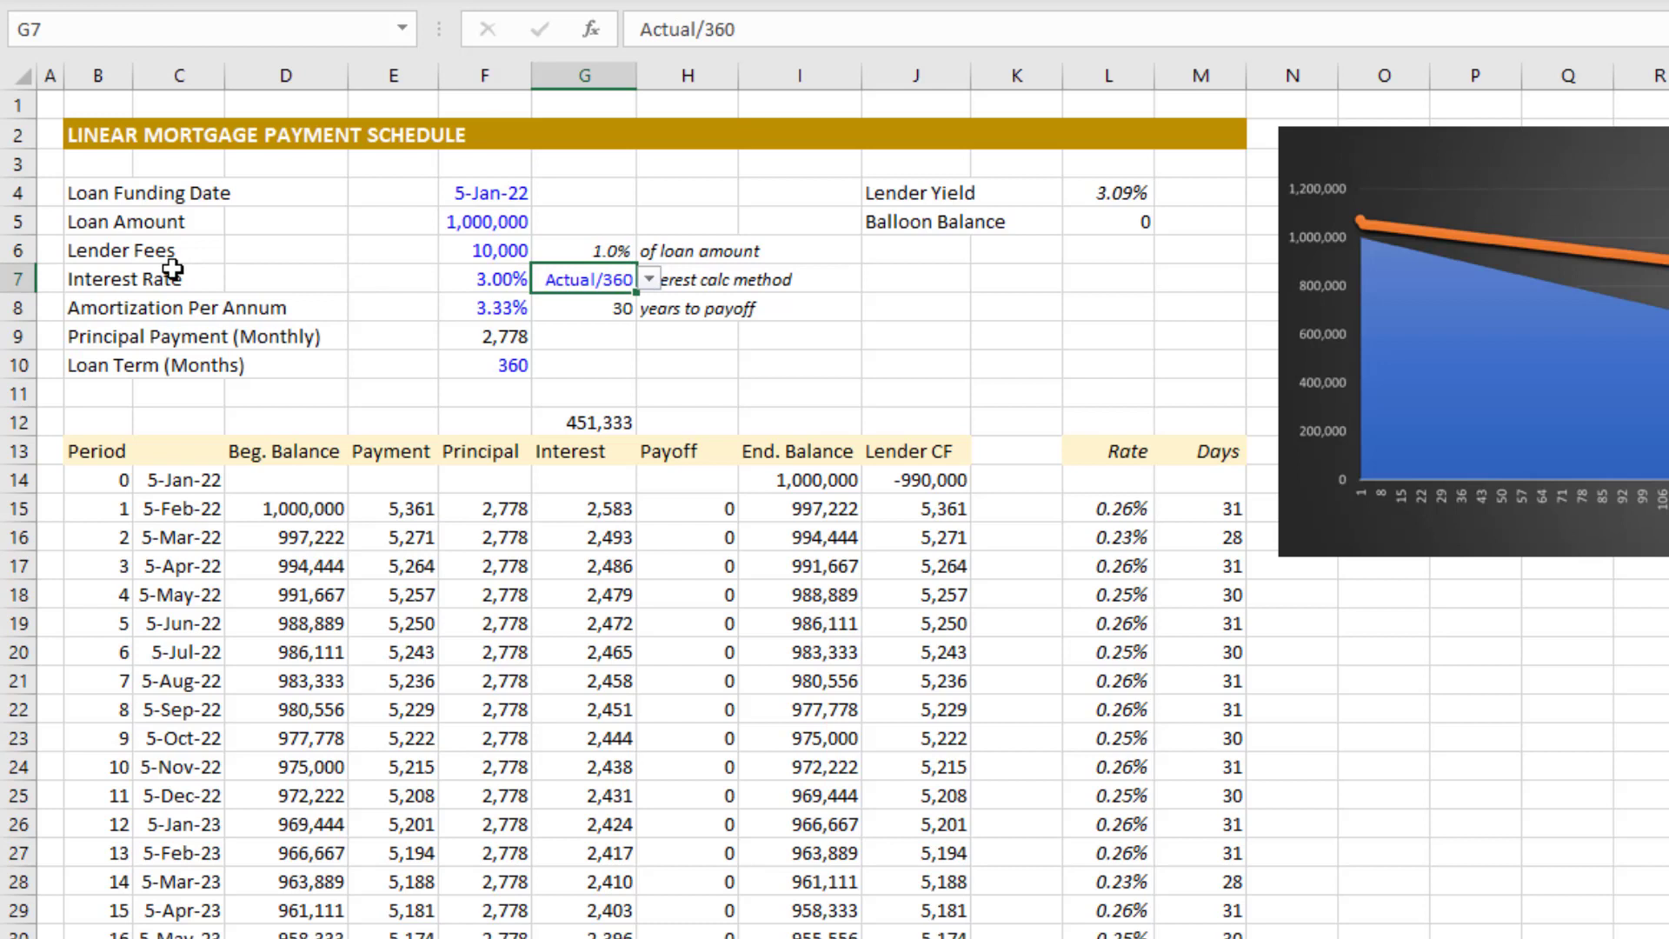
click(650, 280)
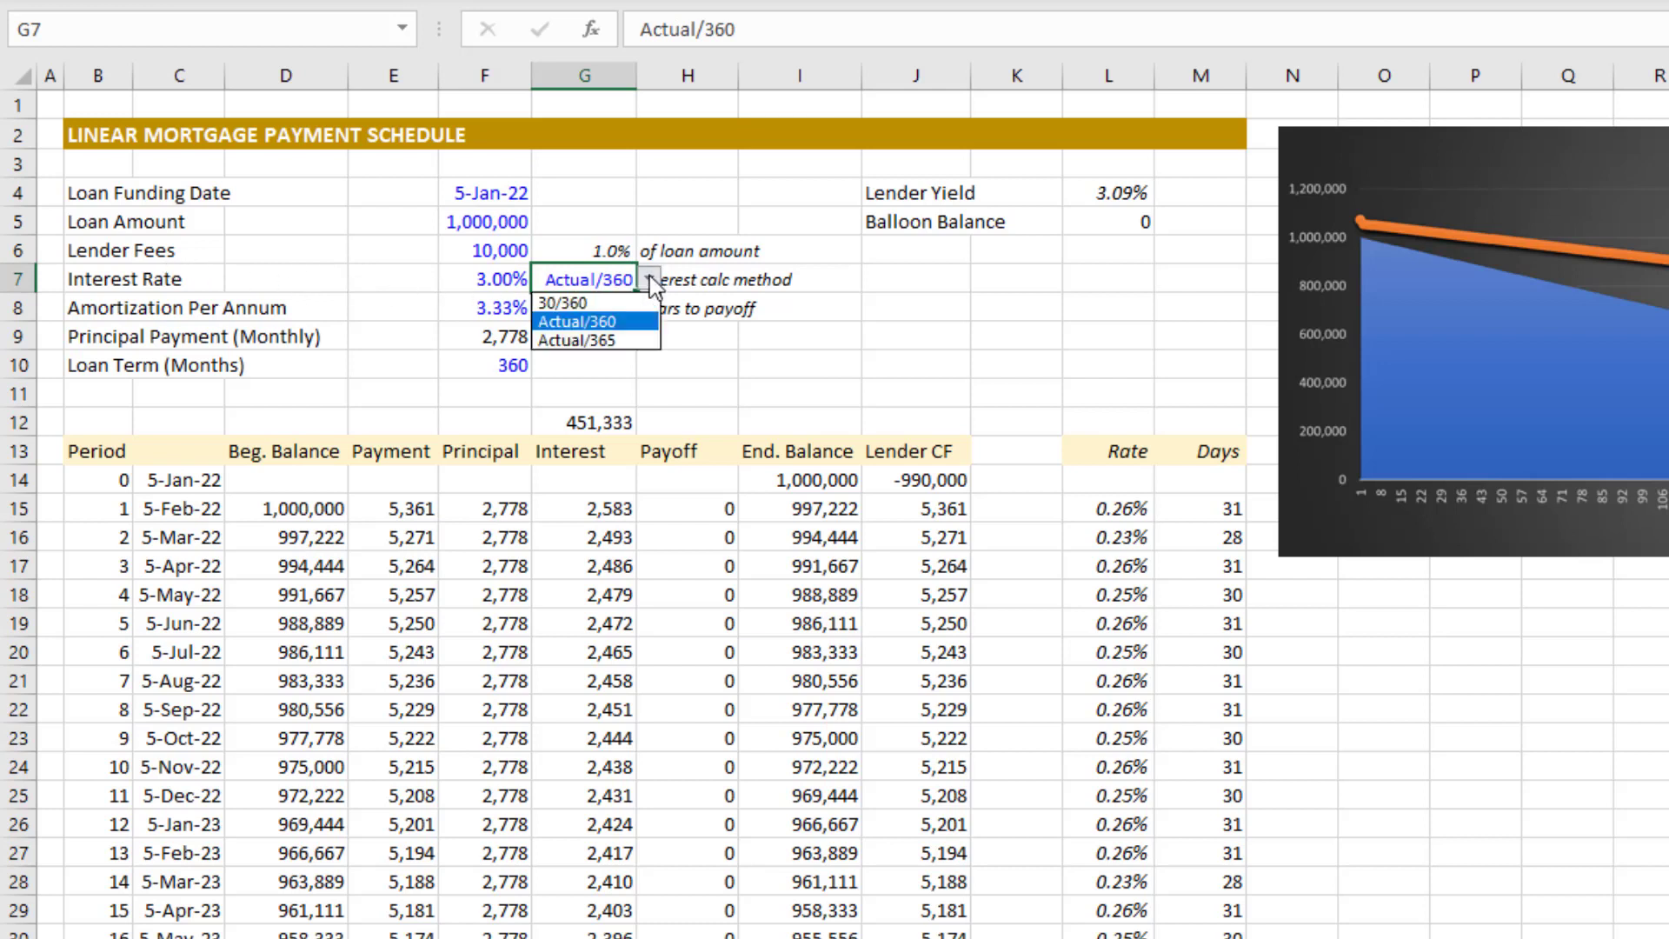
click(641, 305)
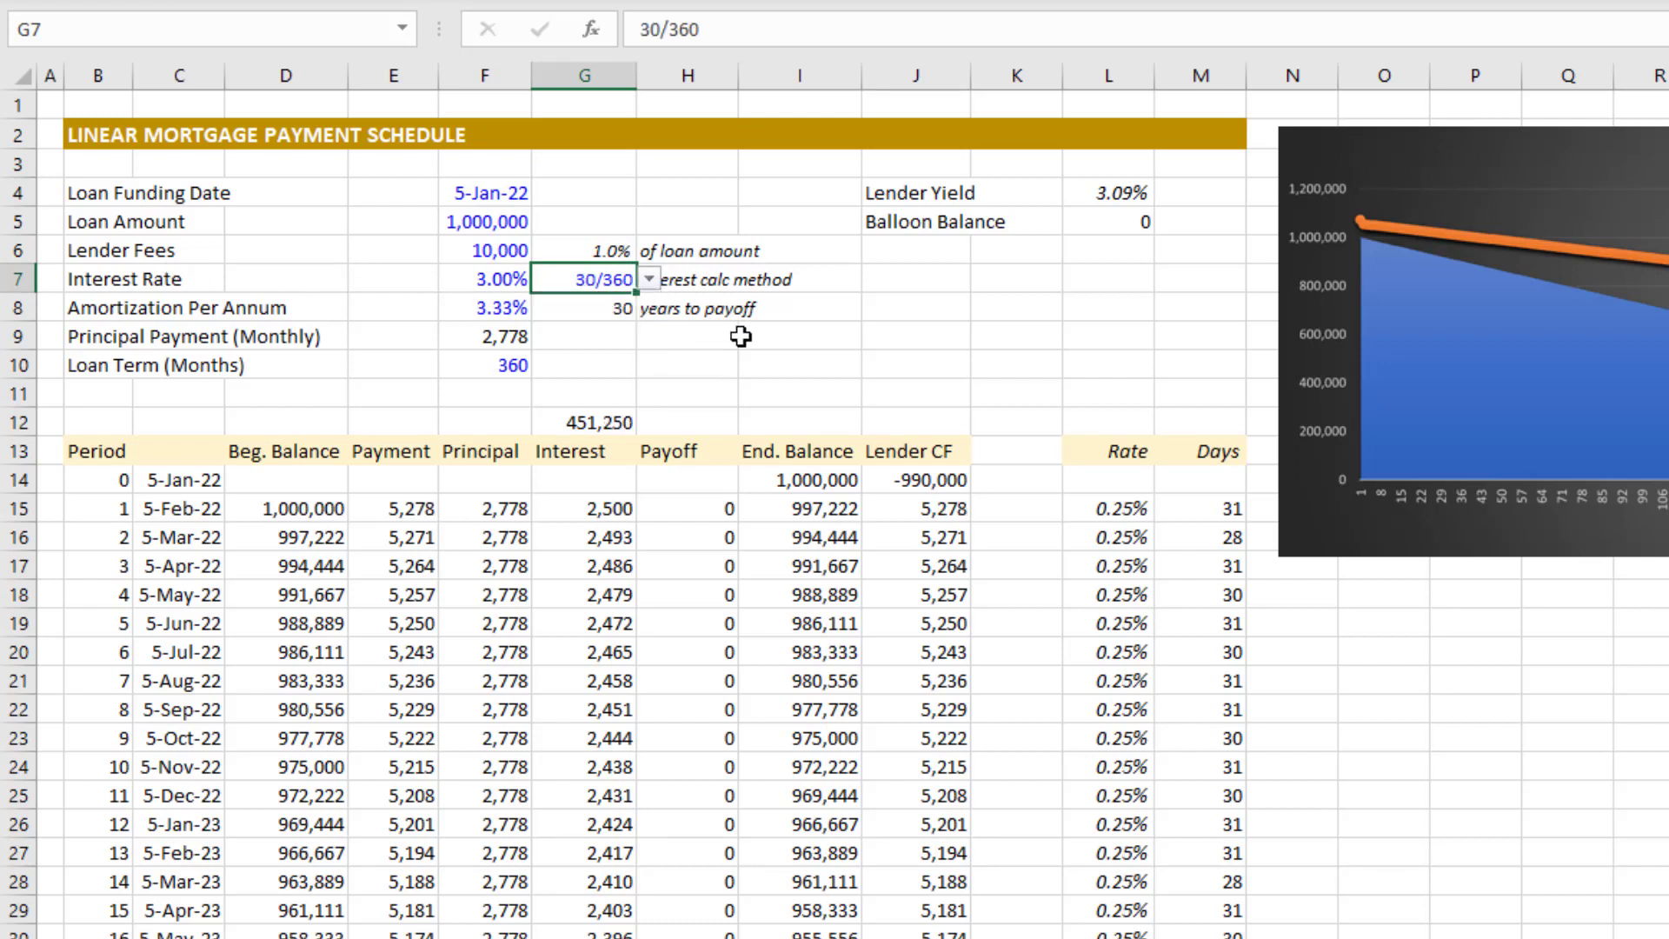
click(783, 276)
click(624, 275)
click(650, 280)
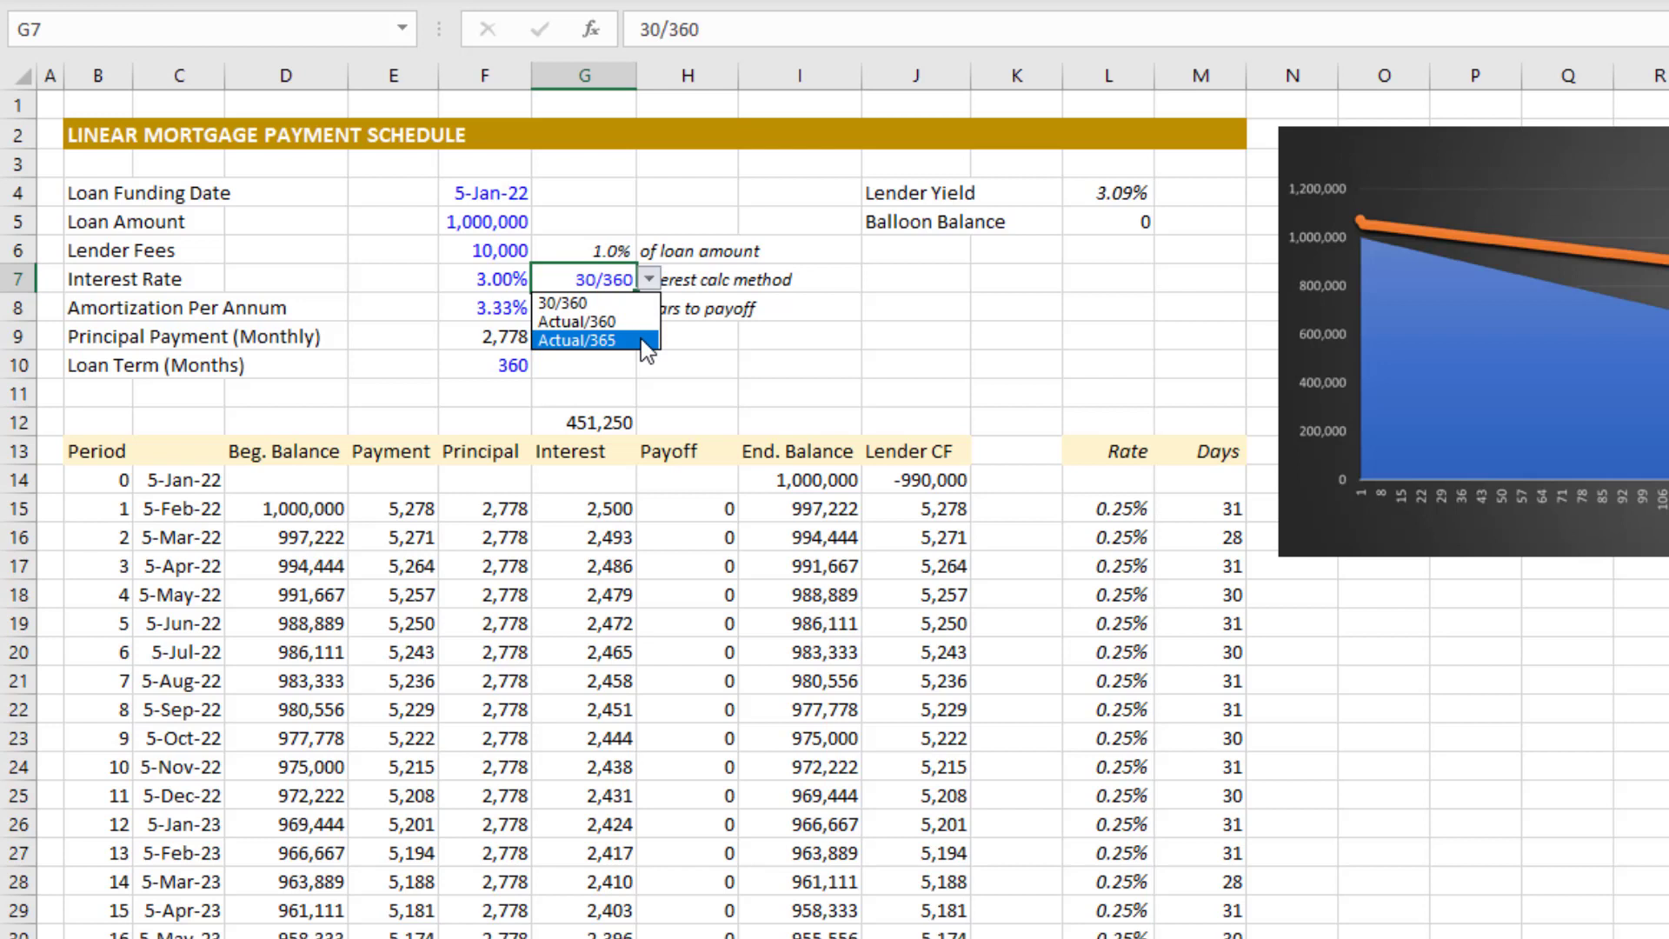
key(Escape)
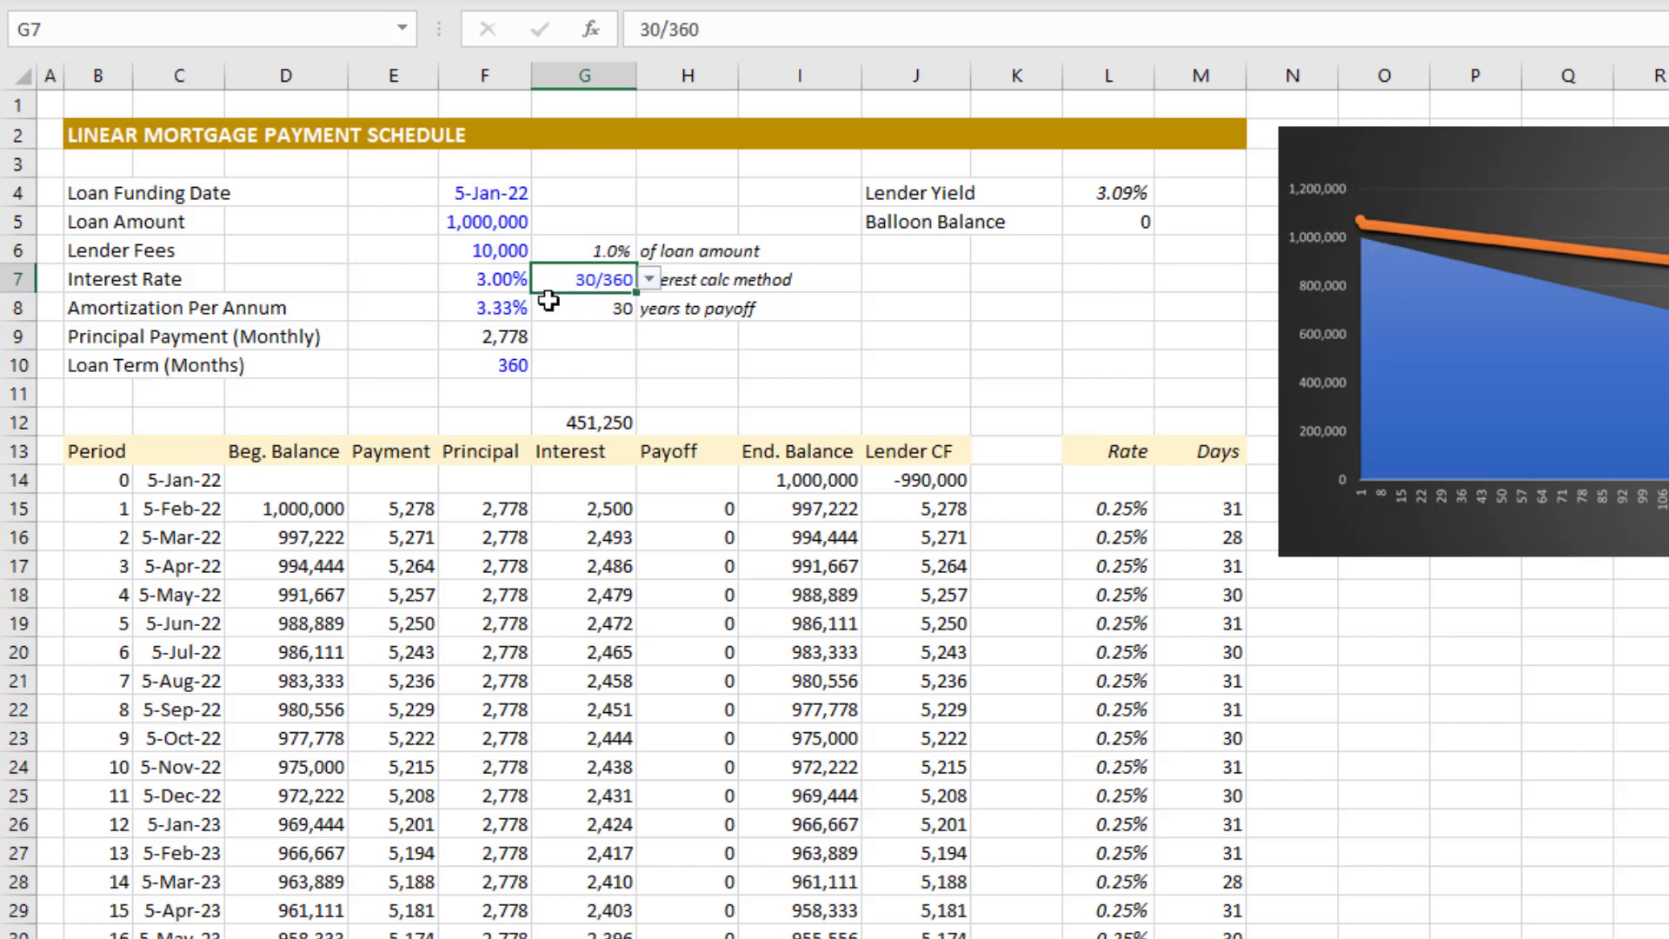
click(493, 251)
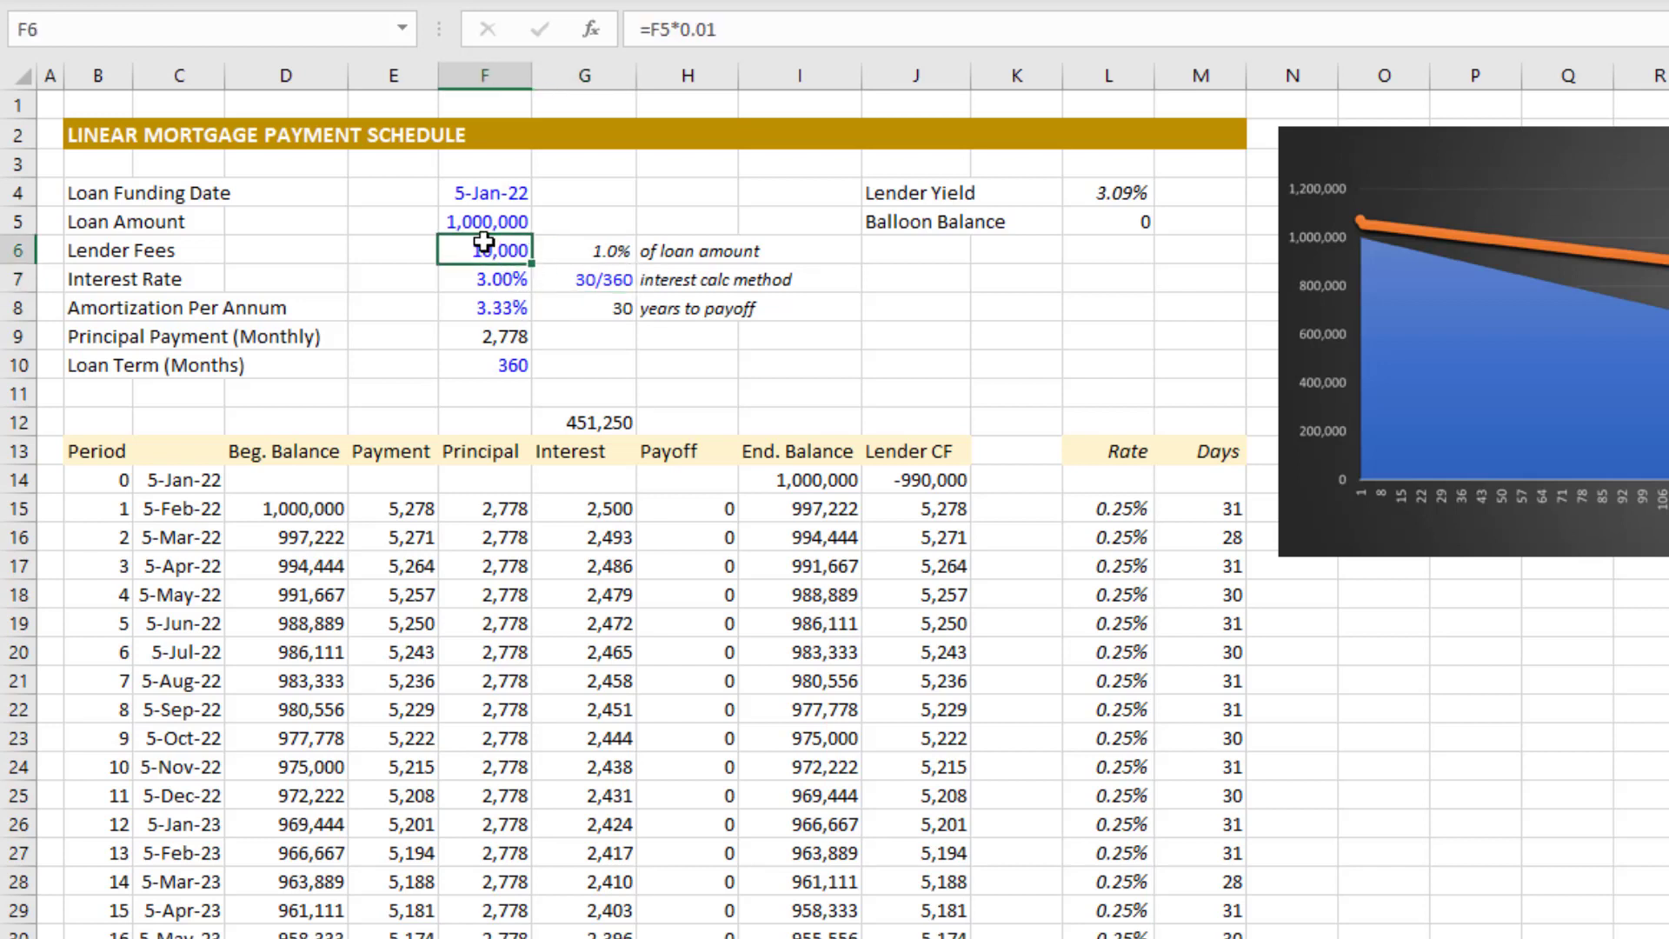
click(473, 223)
click(506, 251)
click(615, 253)
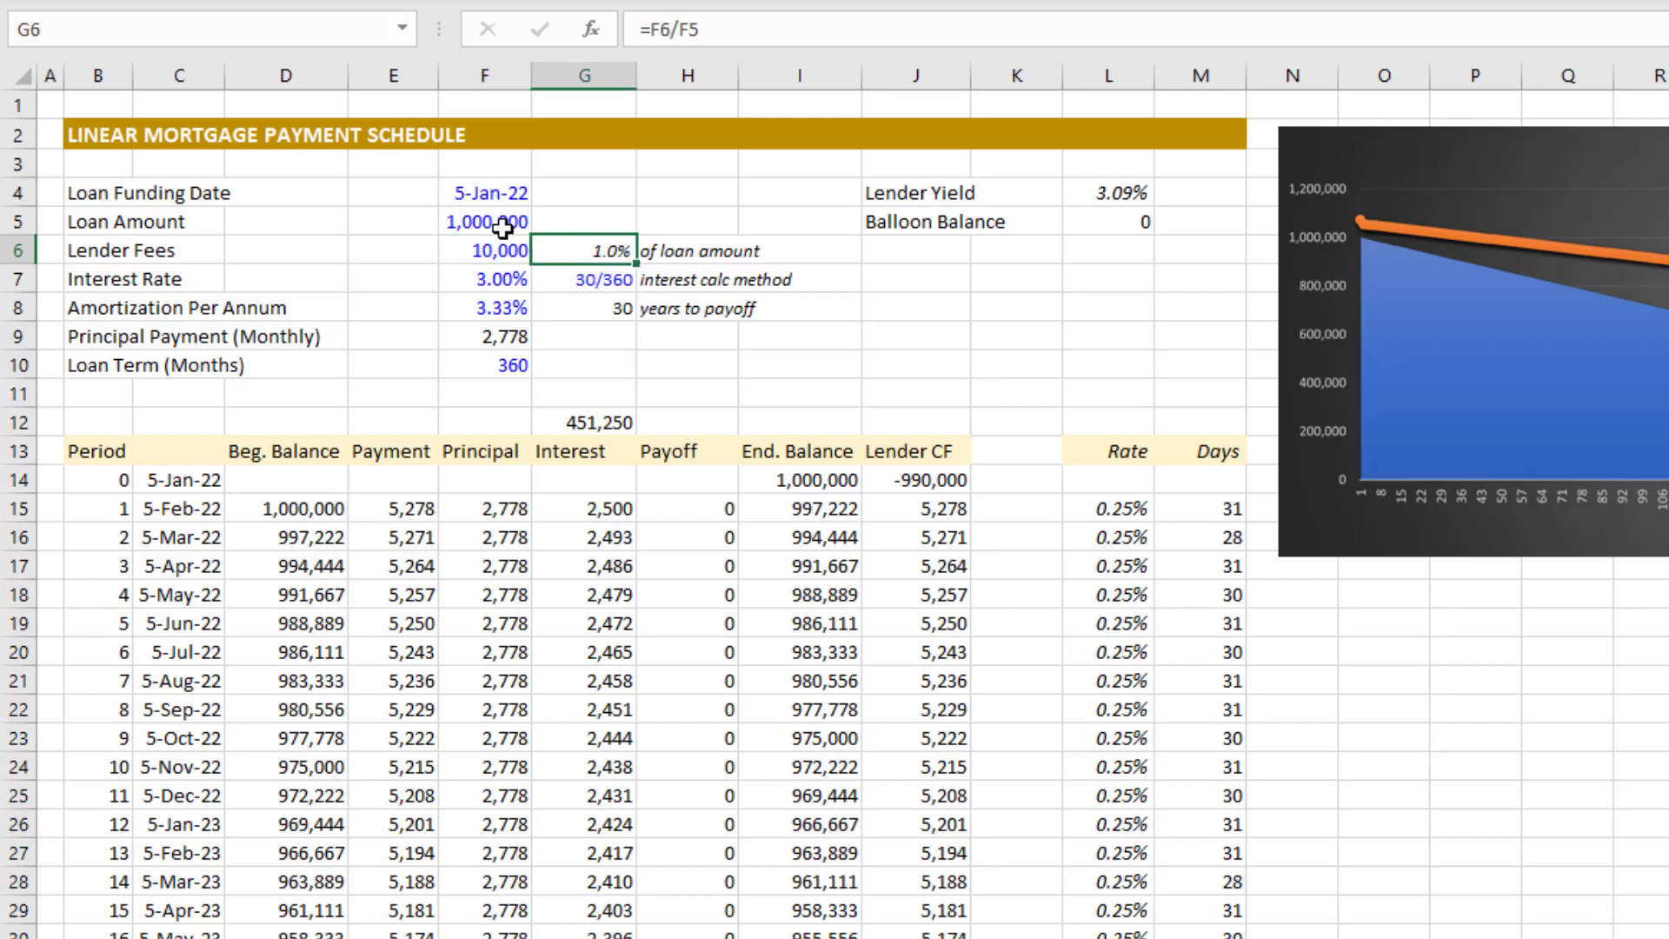
click(1108, 193)
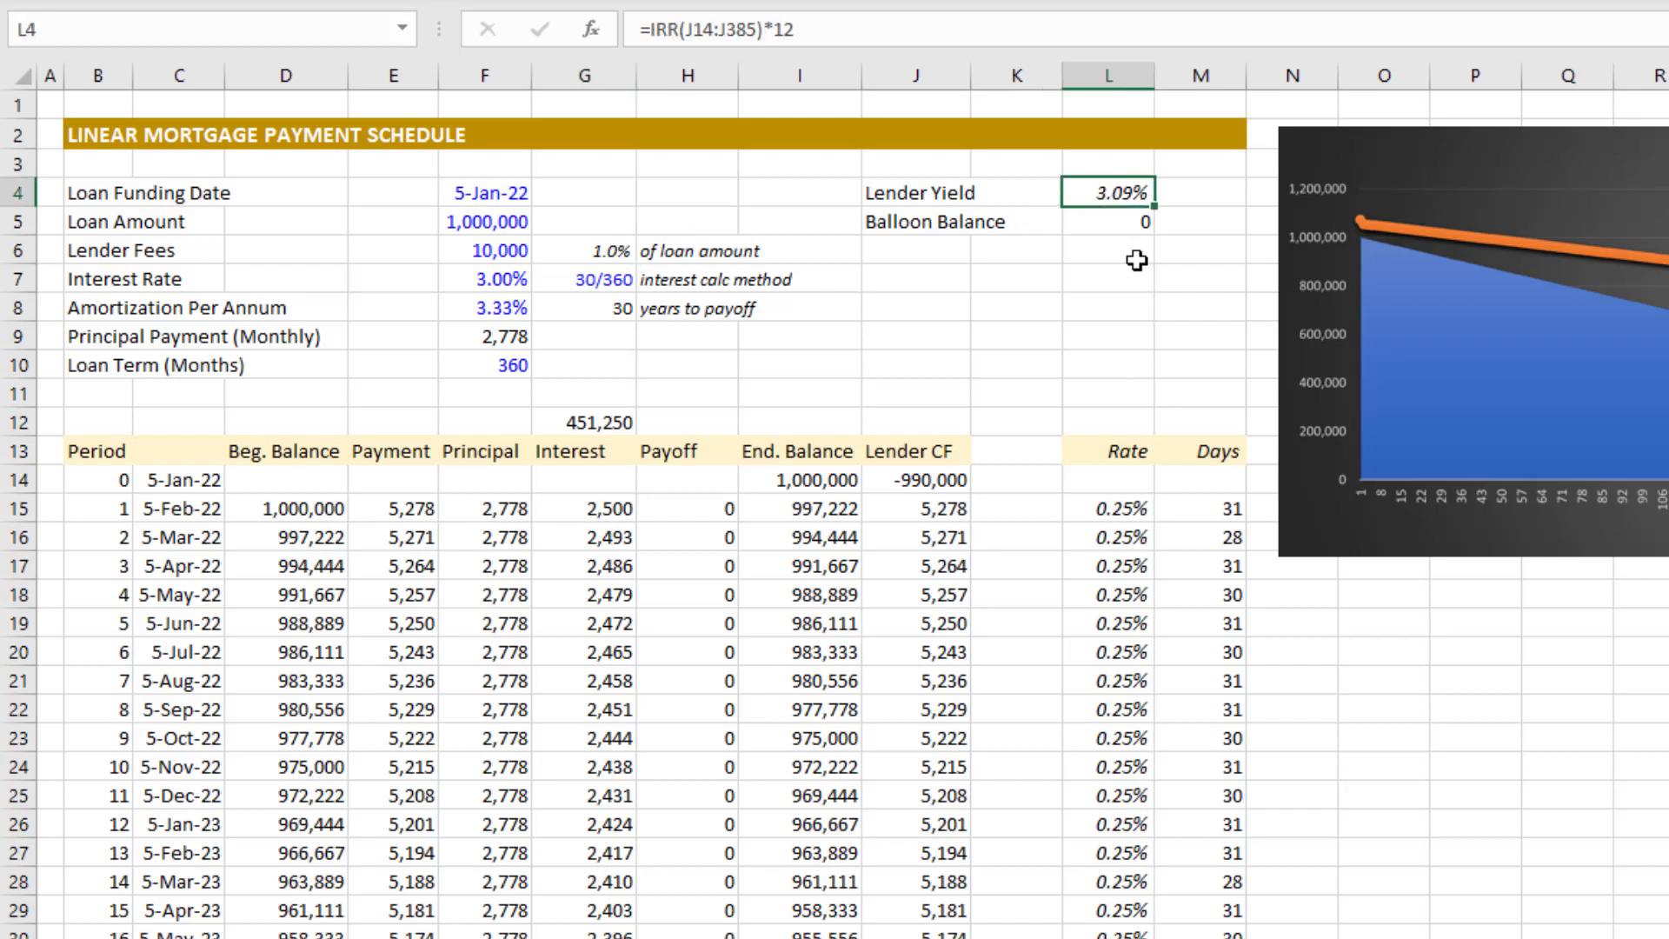
click(503, 279)
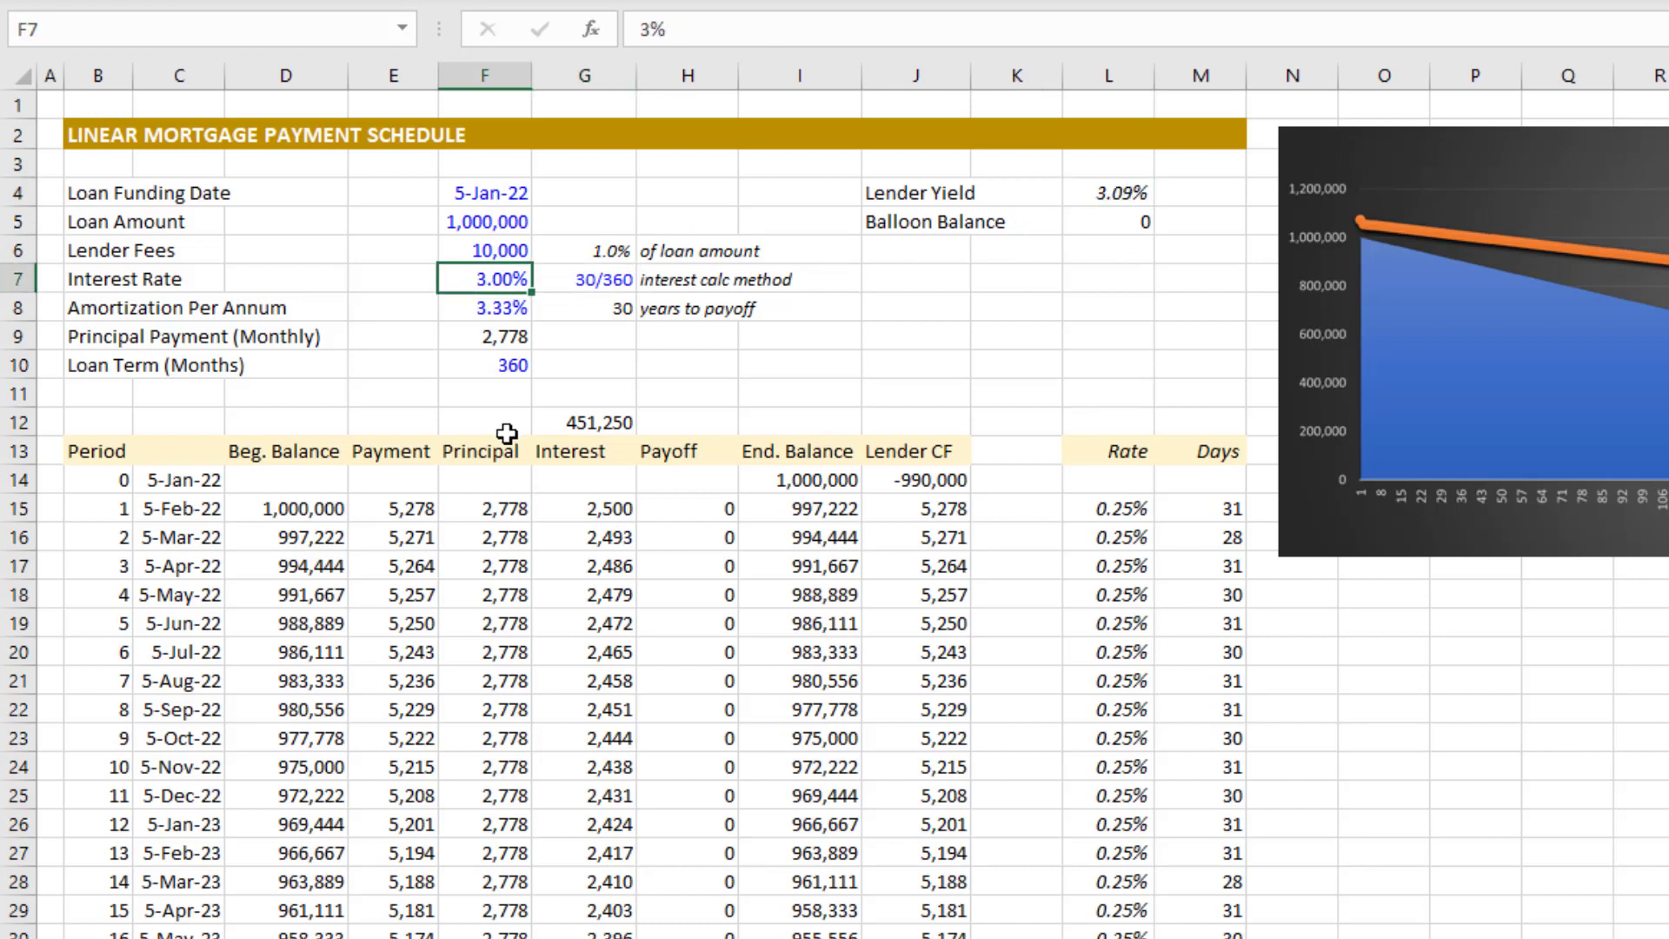
click(508, 247)
click(1121, 186)
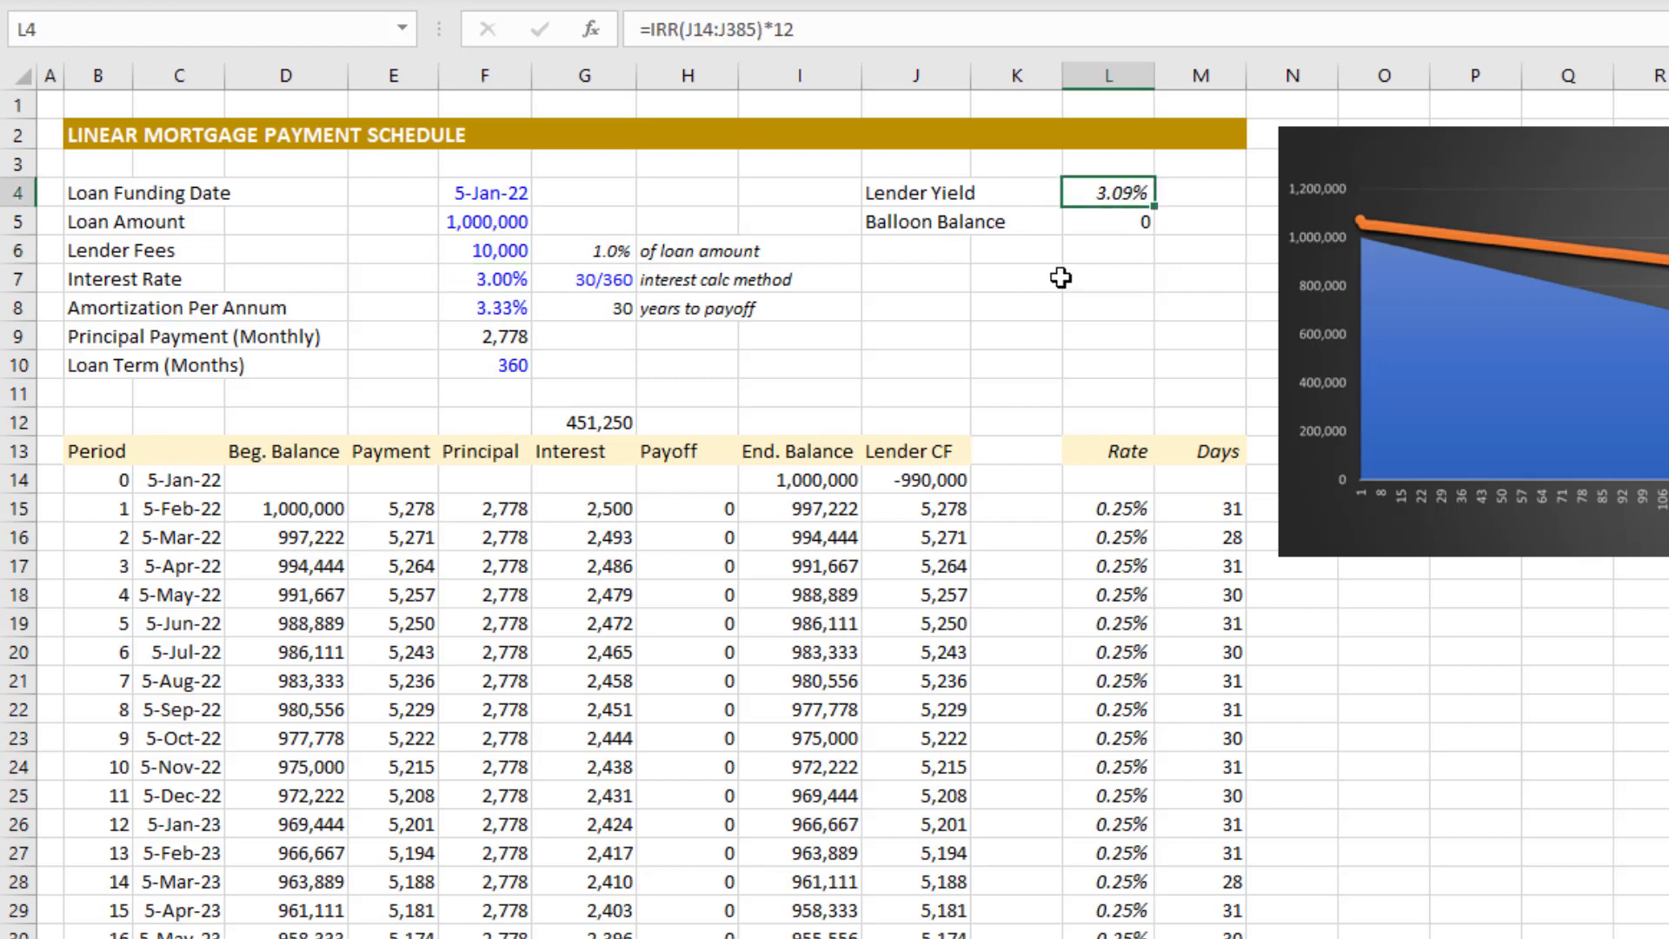
click(522, 251)
text(0)
key(Return)
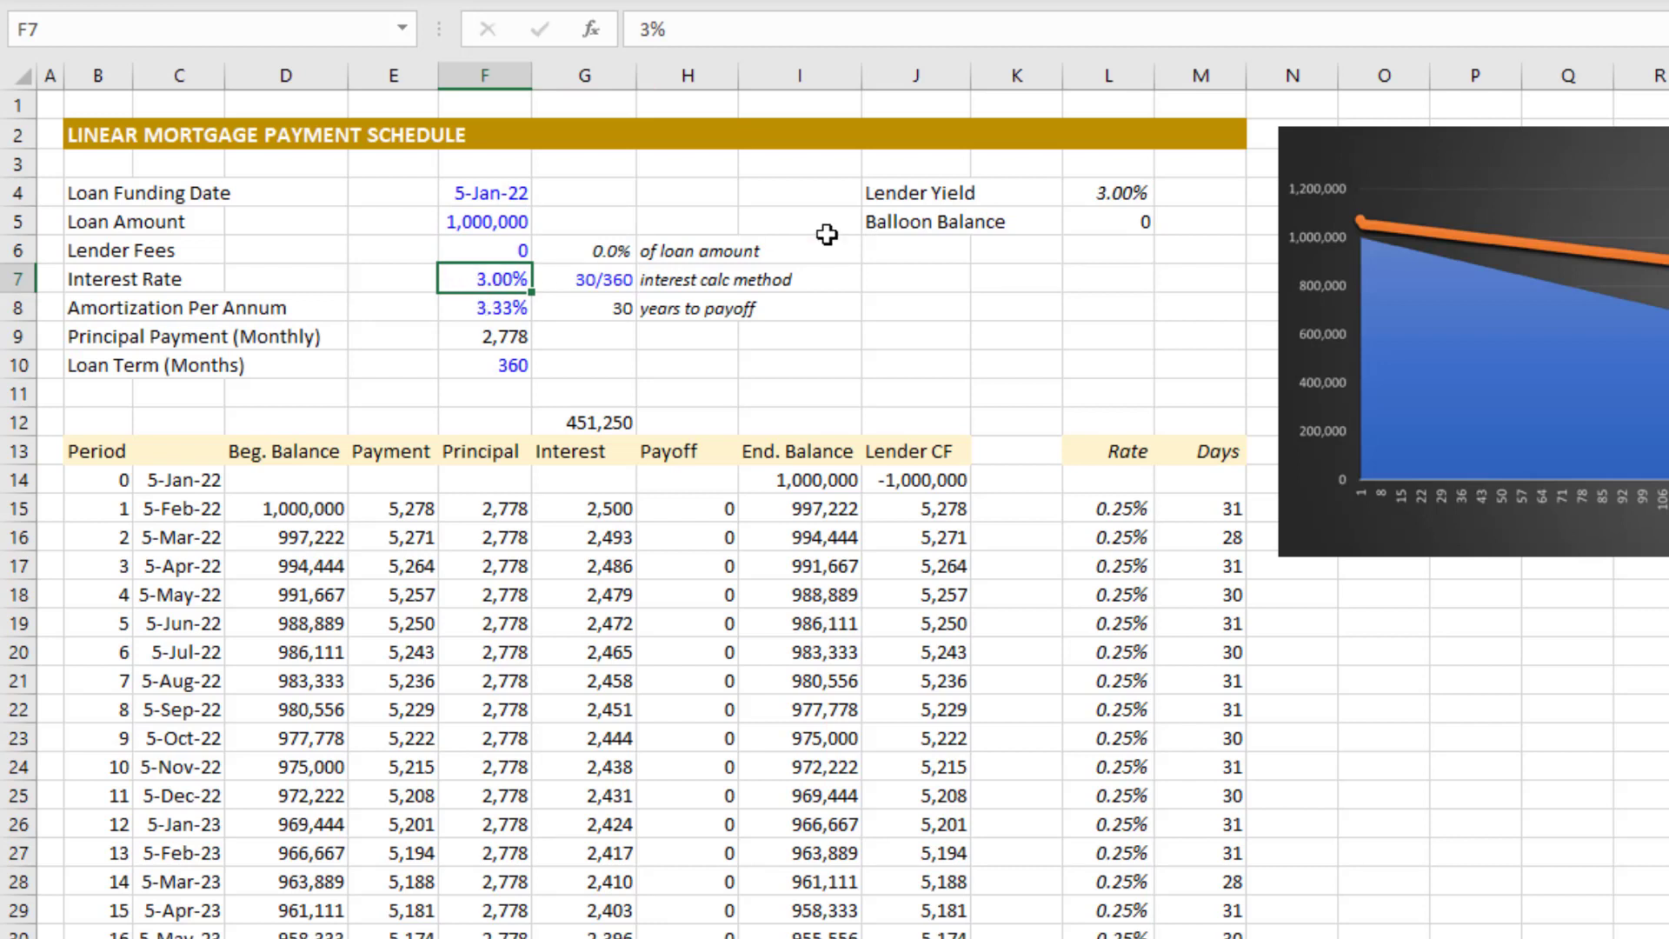
click(1109, 196)
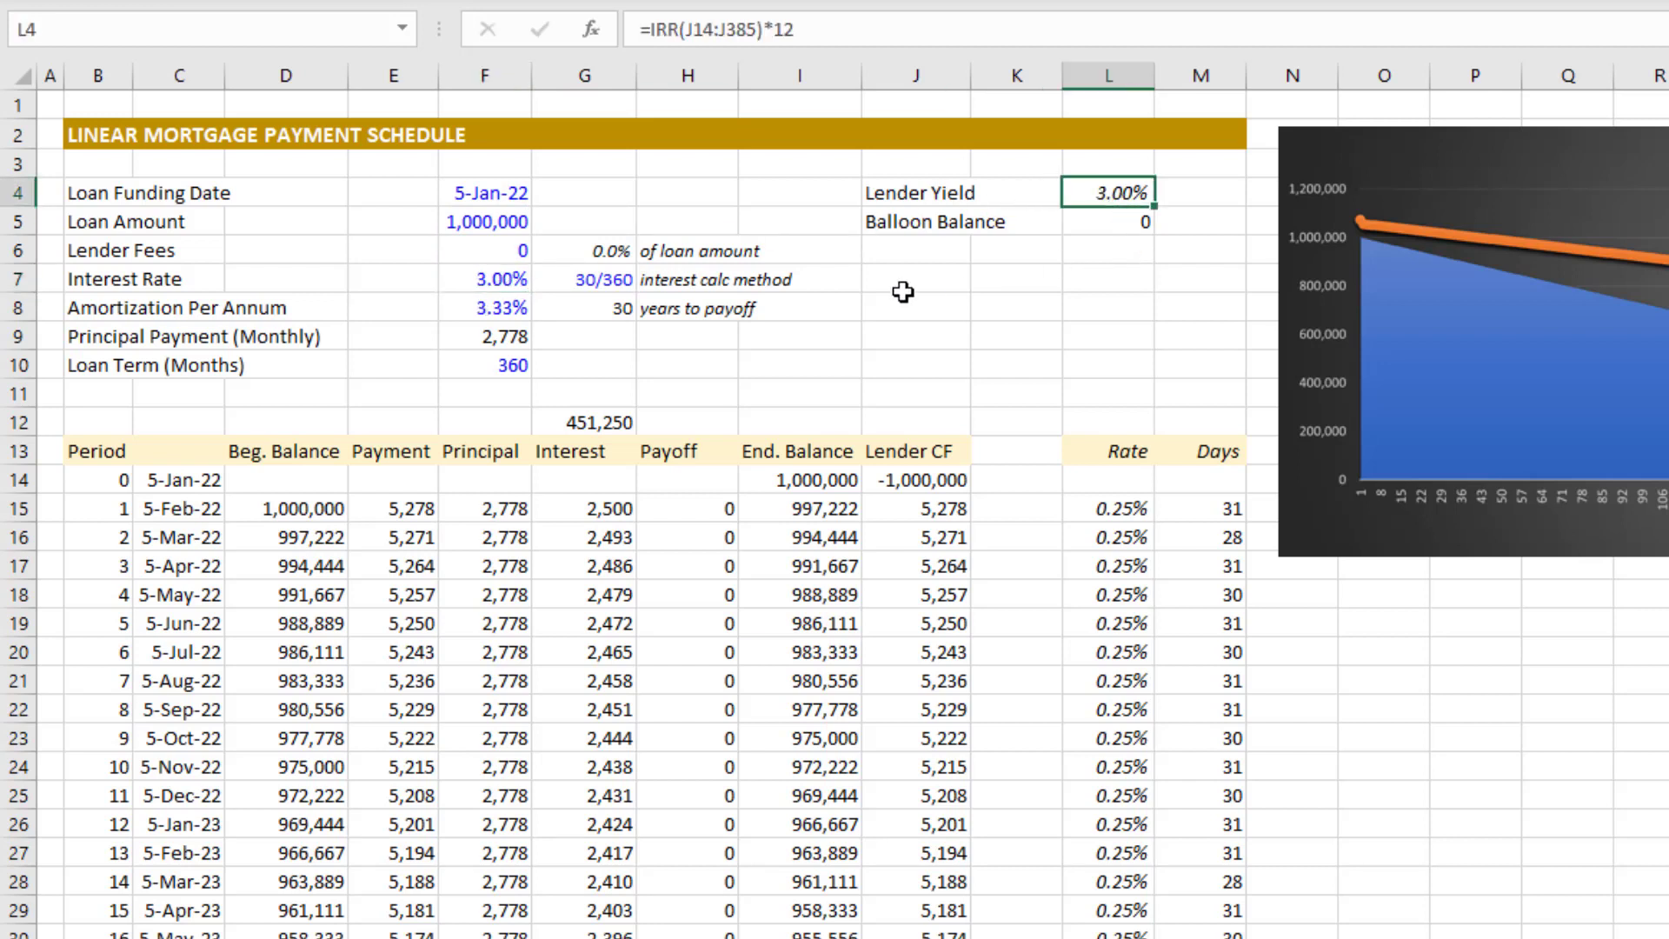
Undo the zero-fee change and inspect the amortization rate and years-to-payoff formulas
key(ctrl+z)
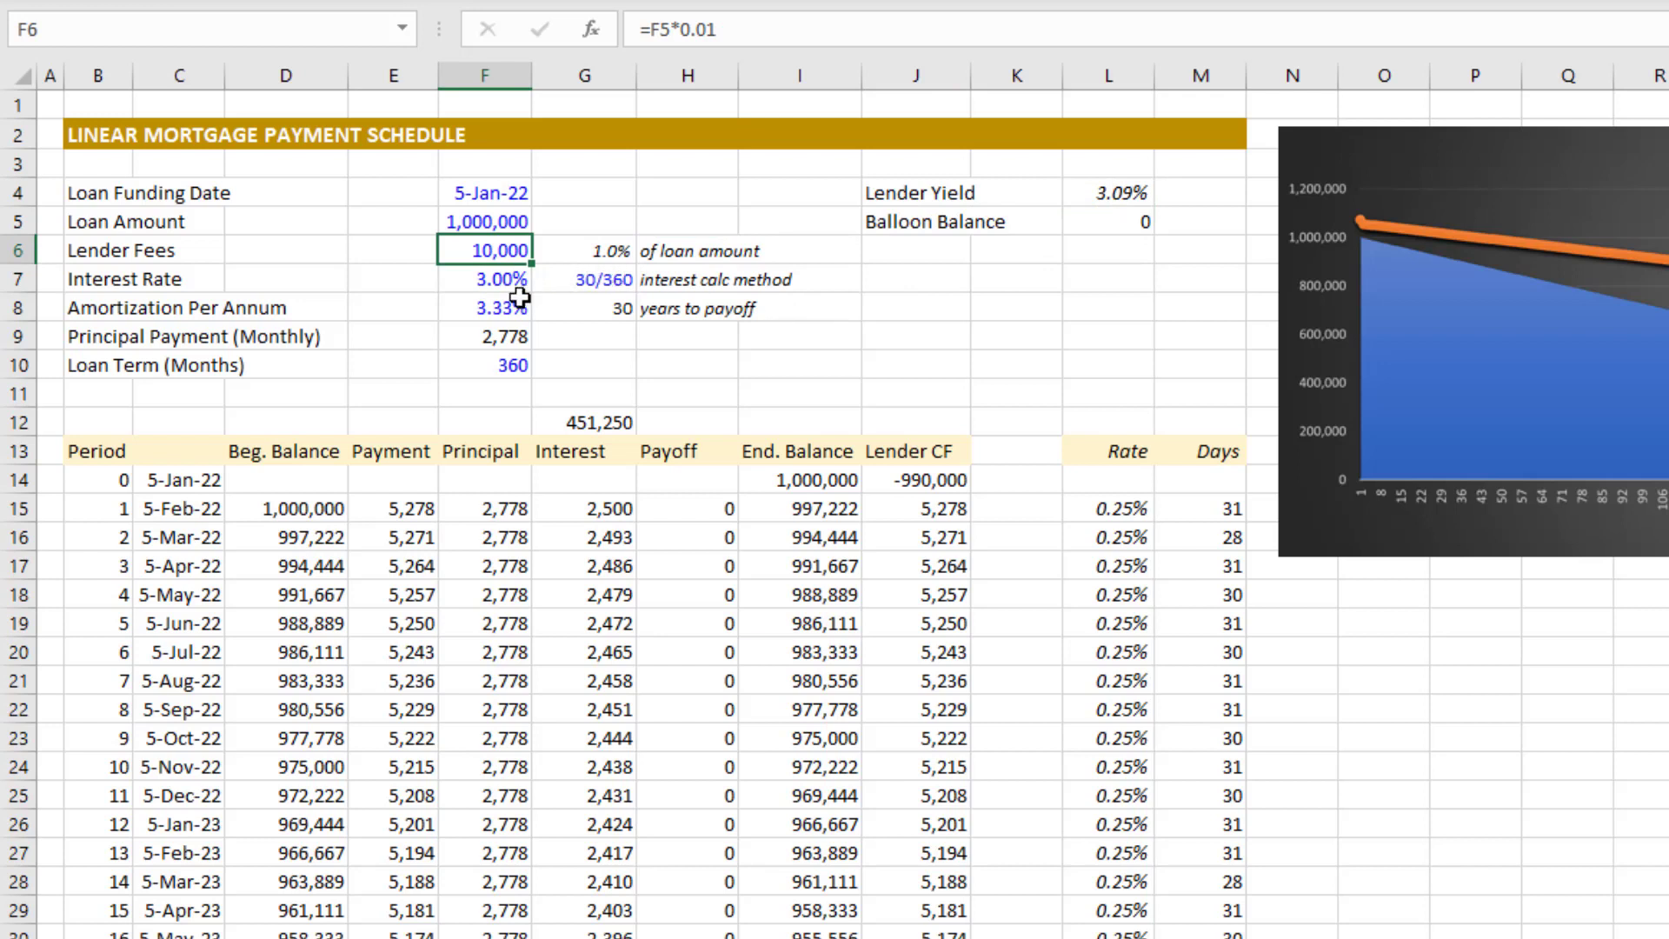
click(506, 304)
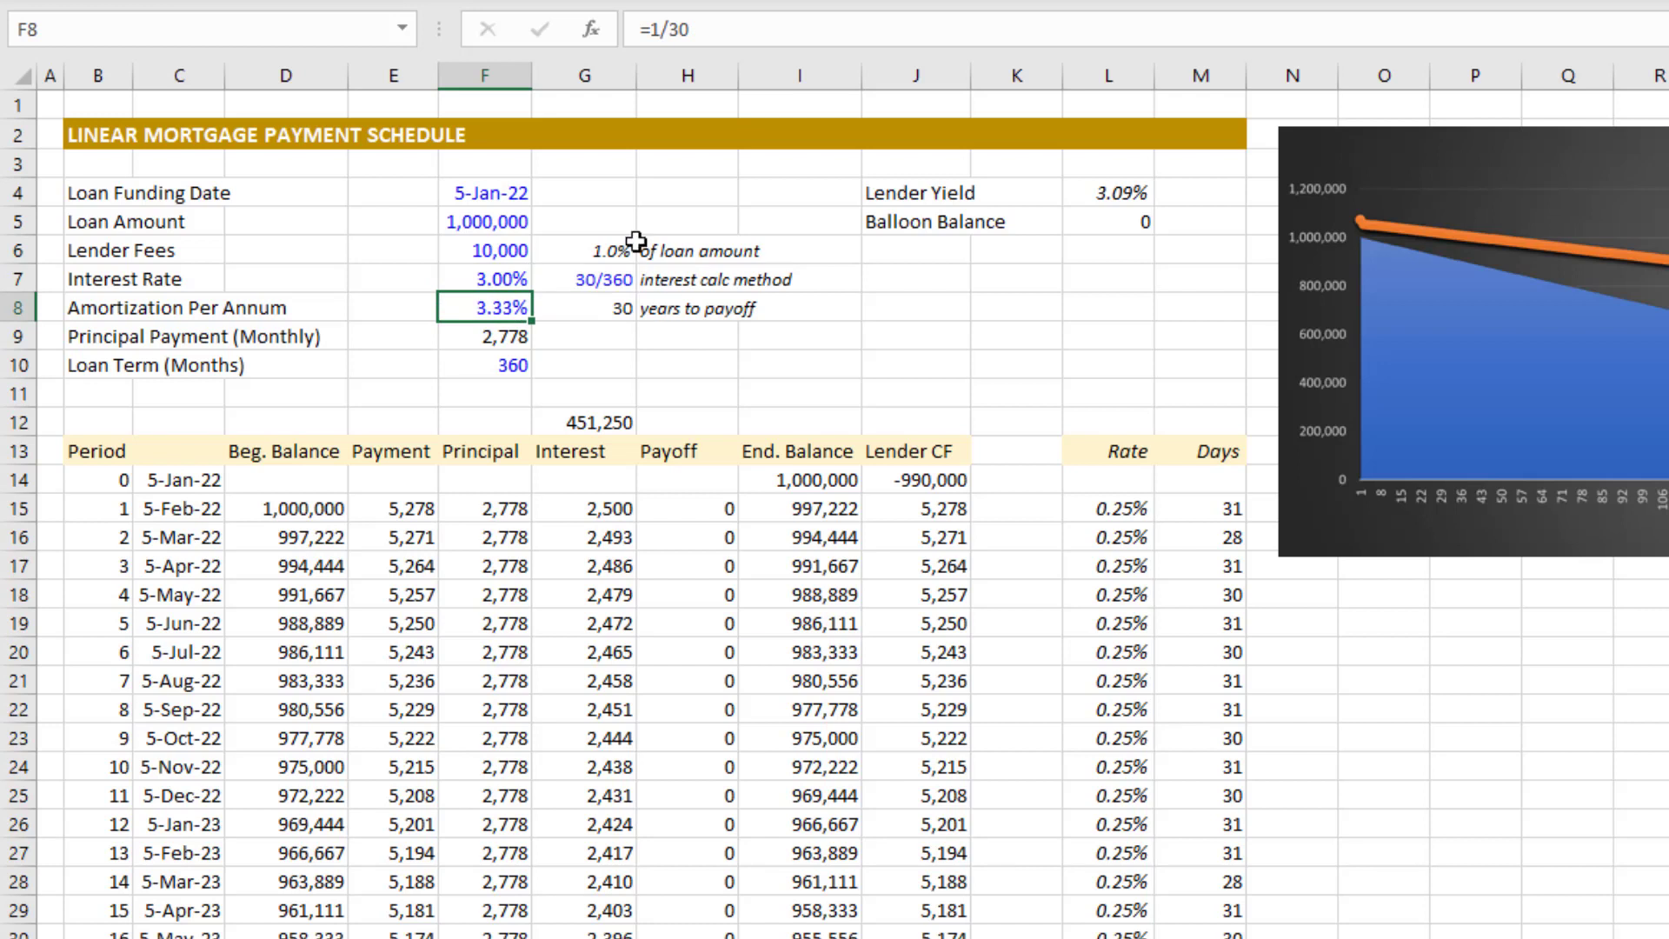
click(492, 219)
click(585, 310)
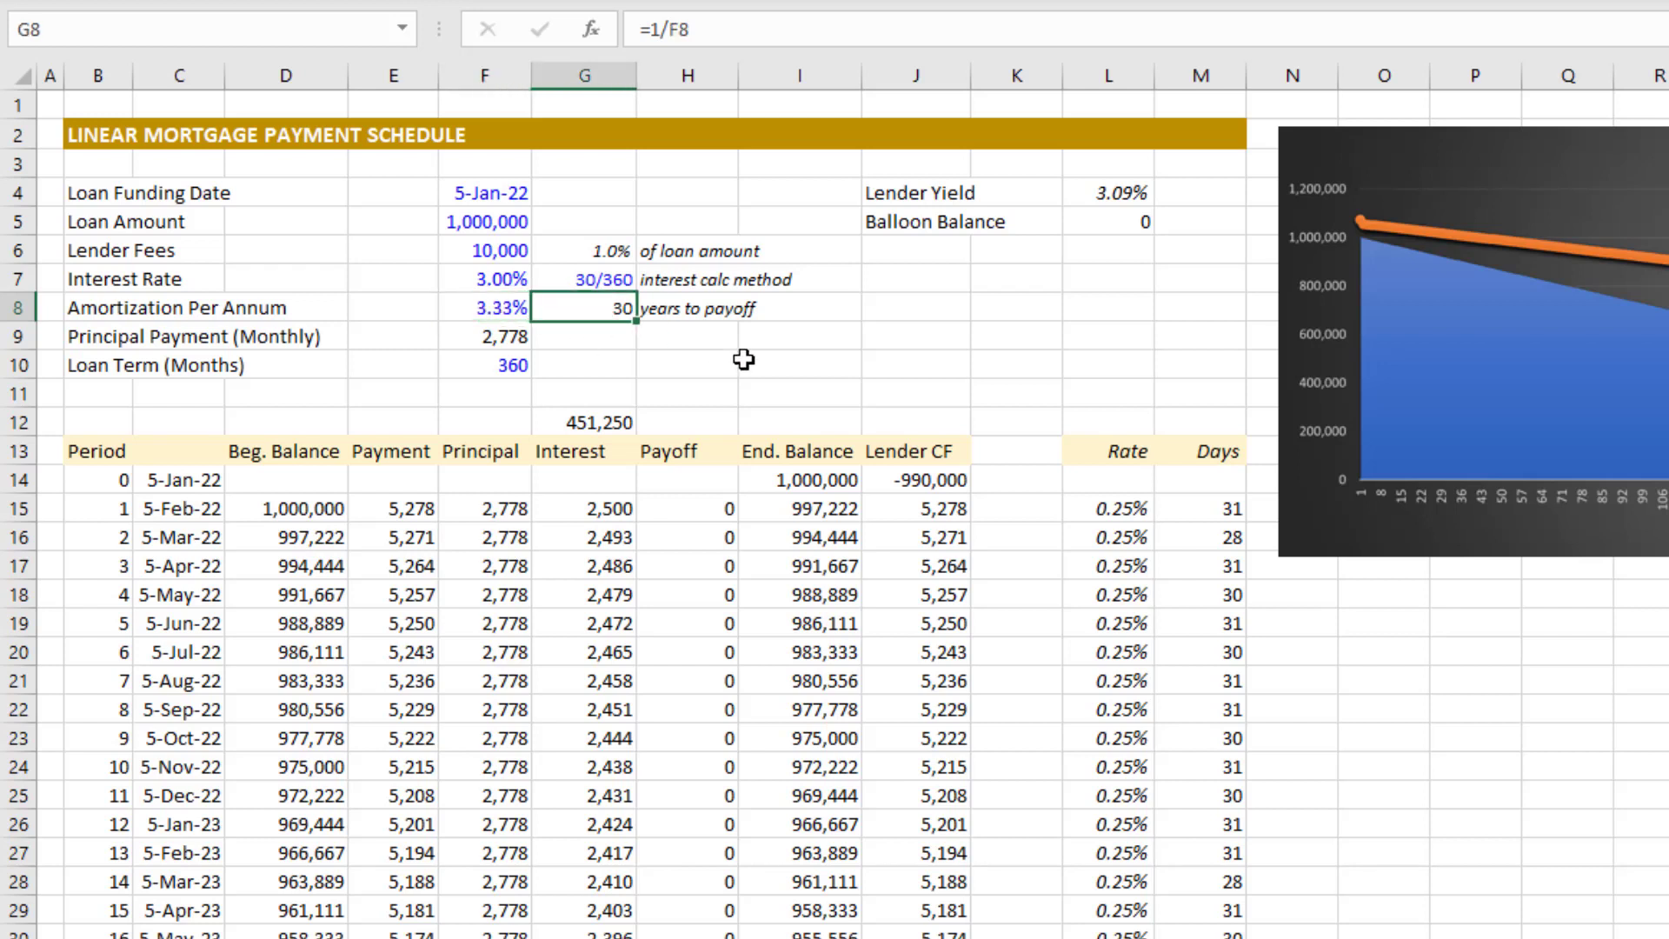
click(494, 306)
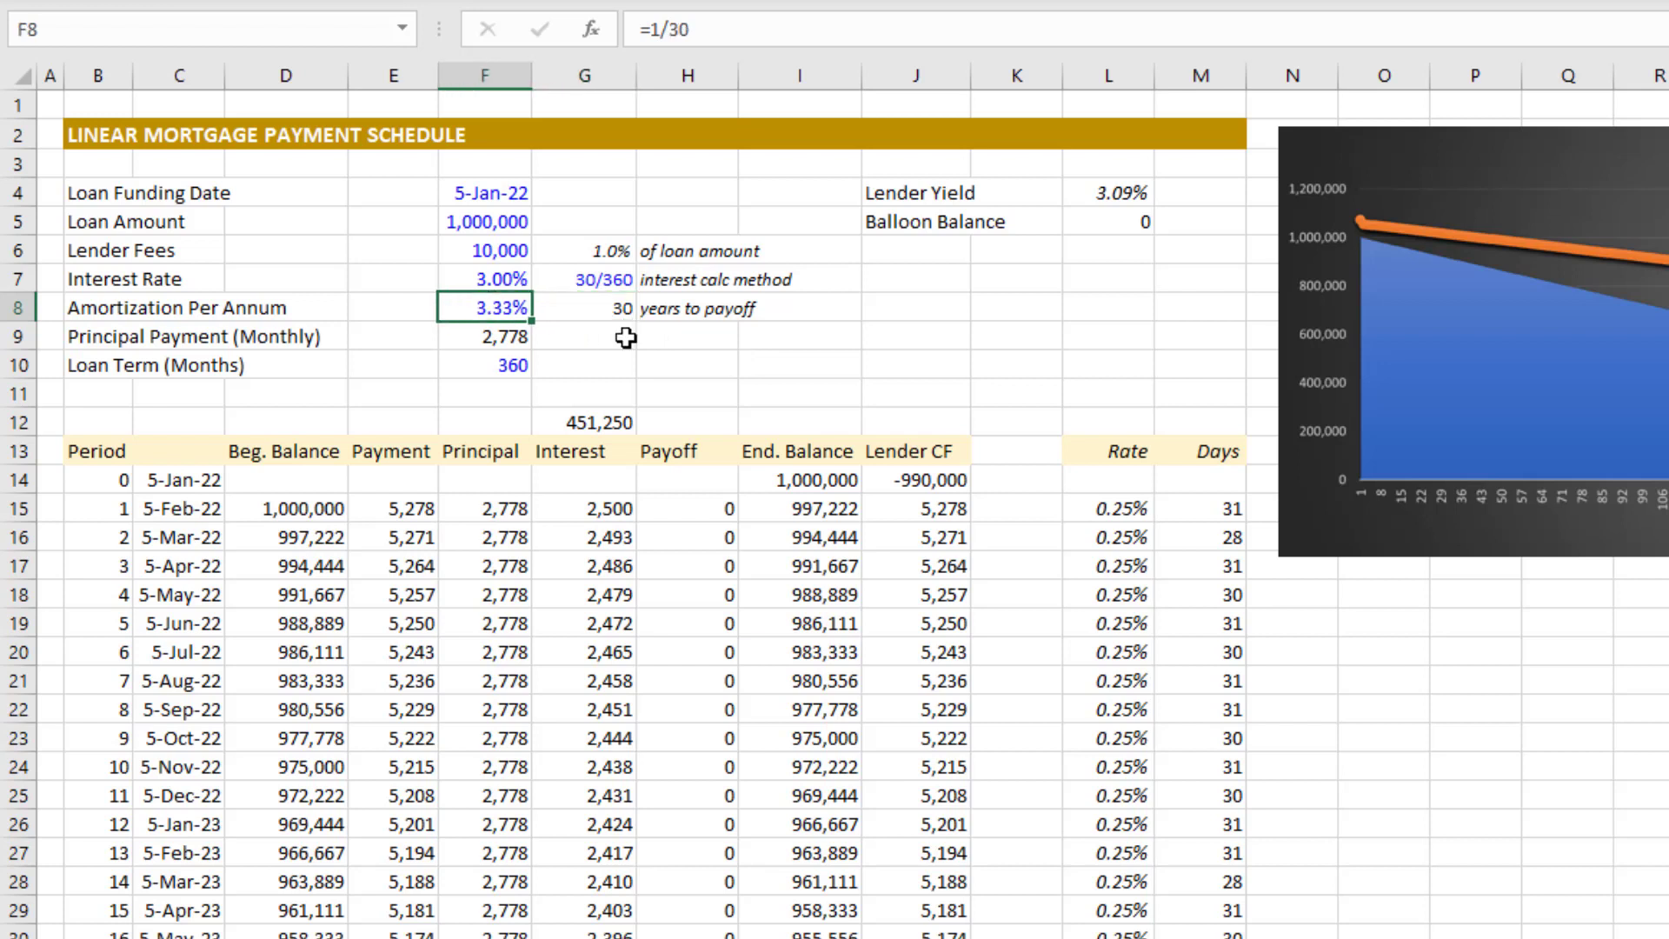
click(587, 311)
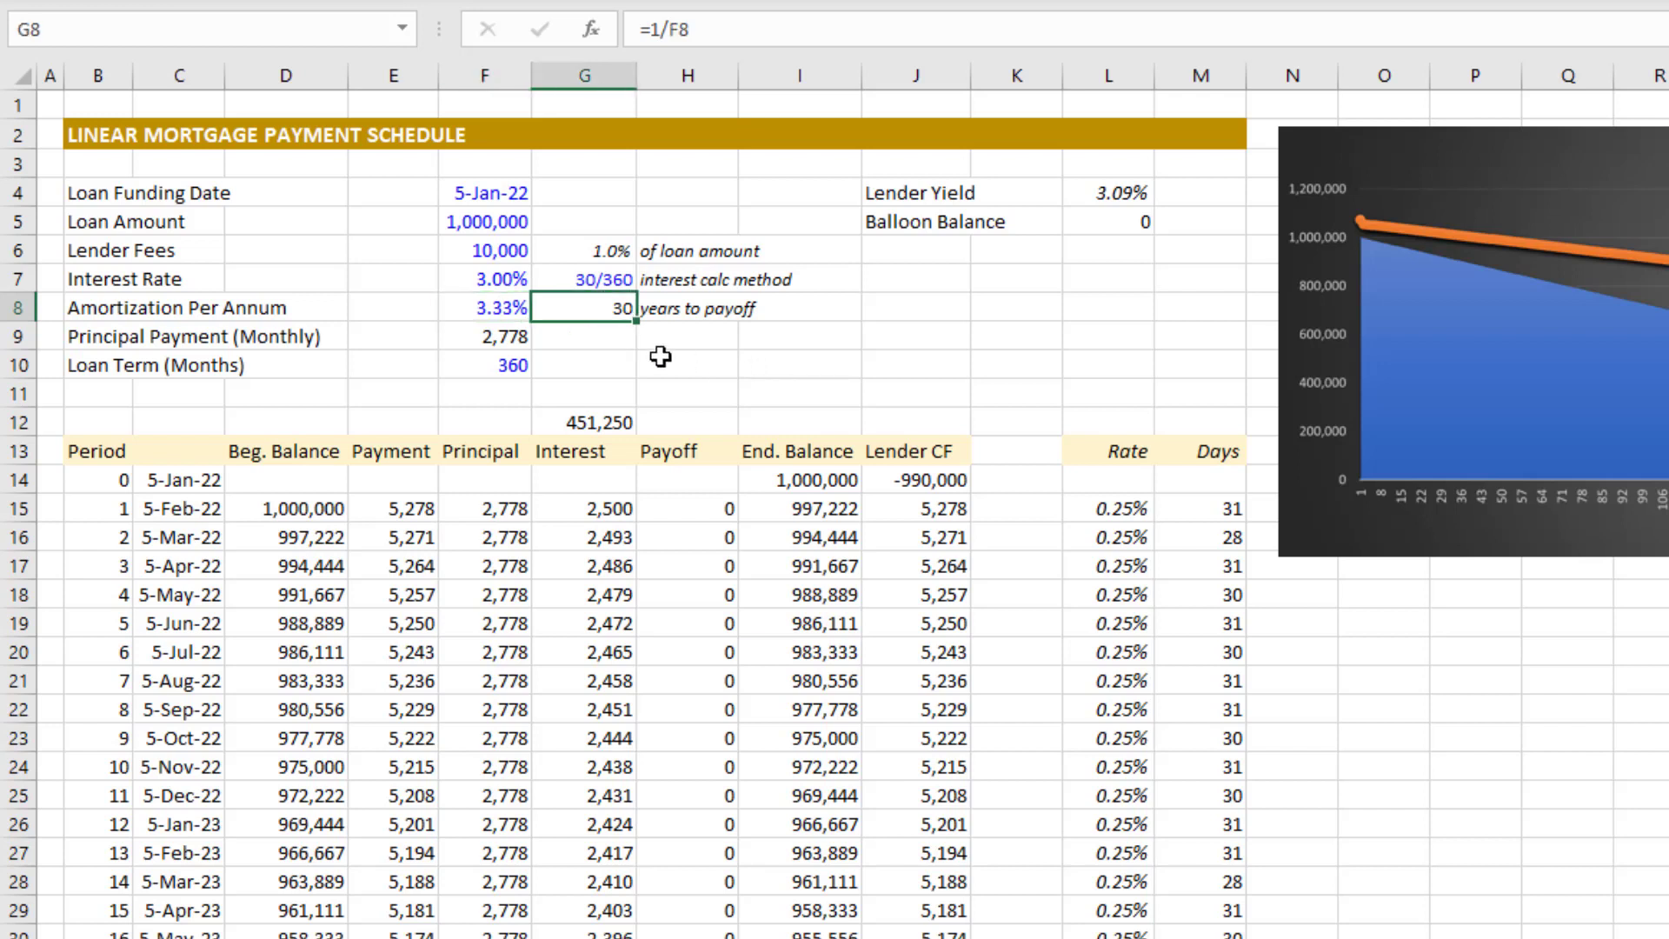
Try 5% as the Amortization Per Annum in F8
click(495, 304)
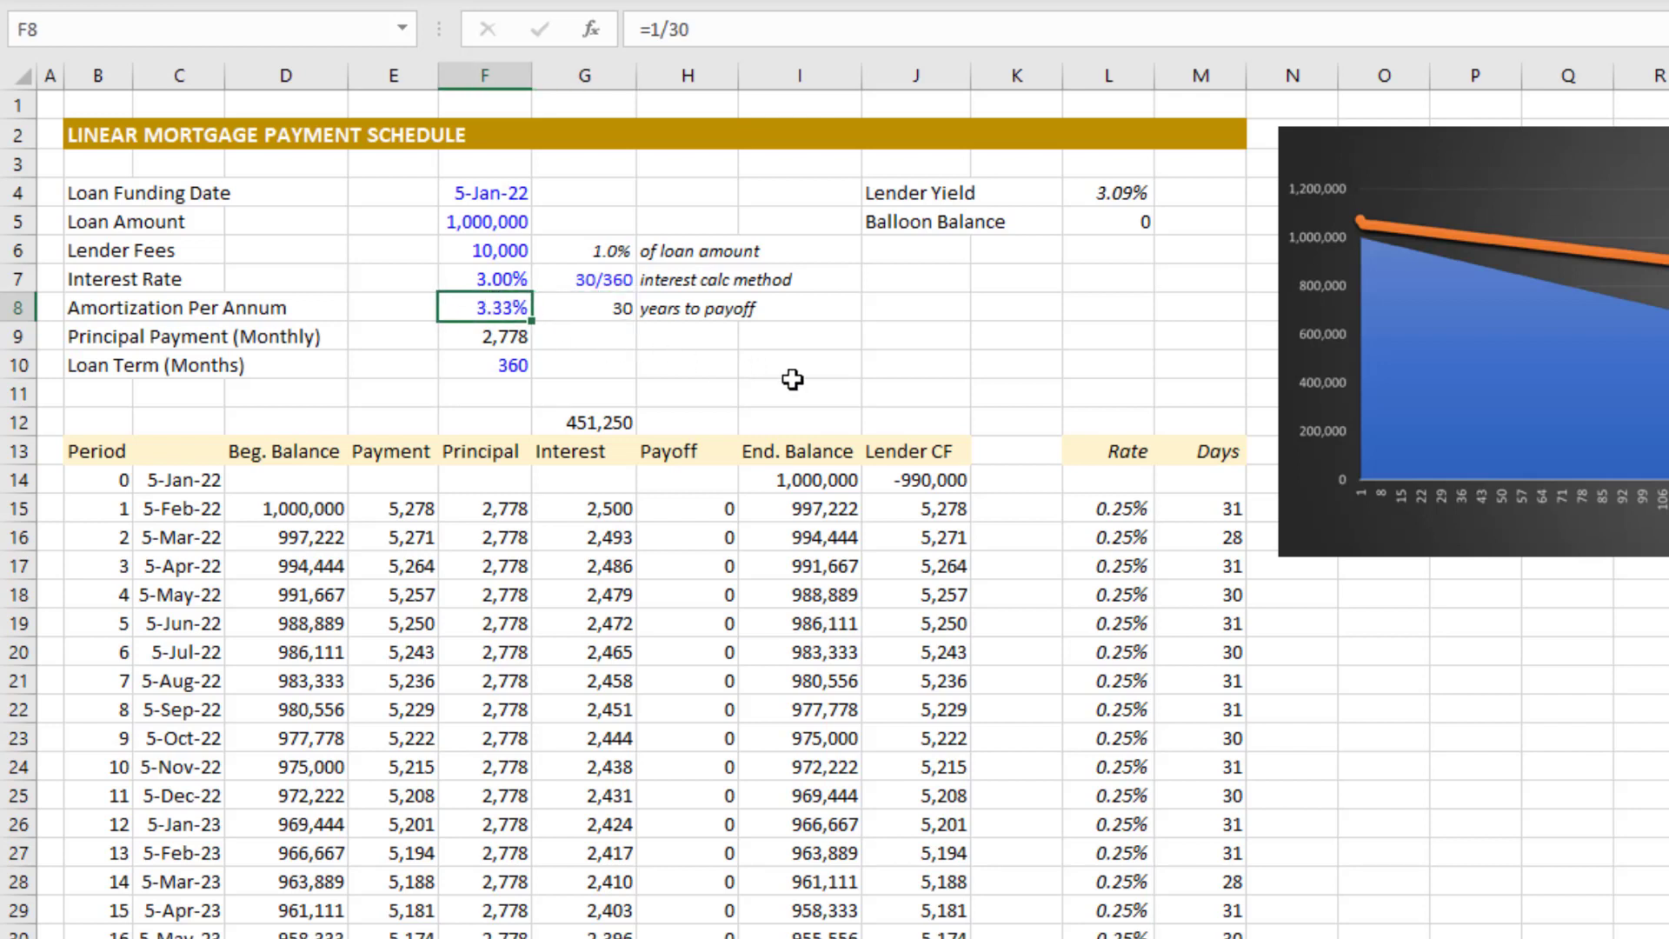
text(5)
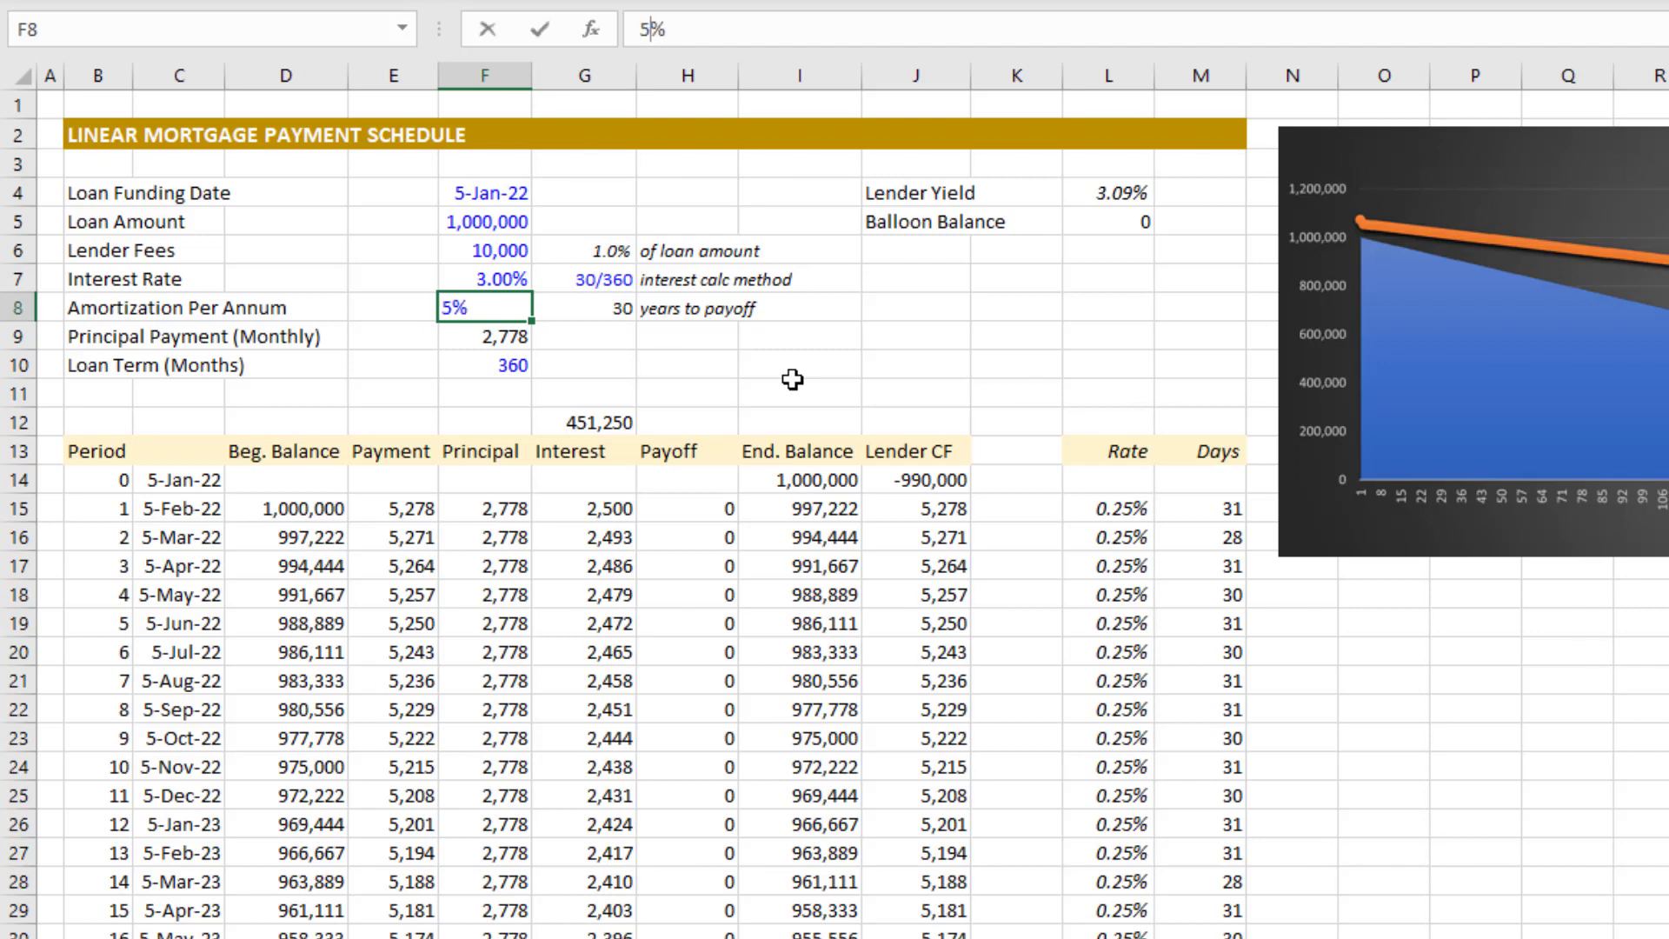
key(Return)
key(Up)
key(Right)
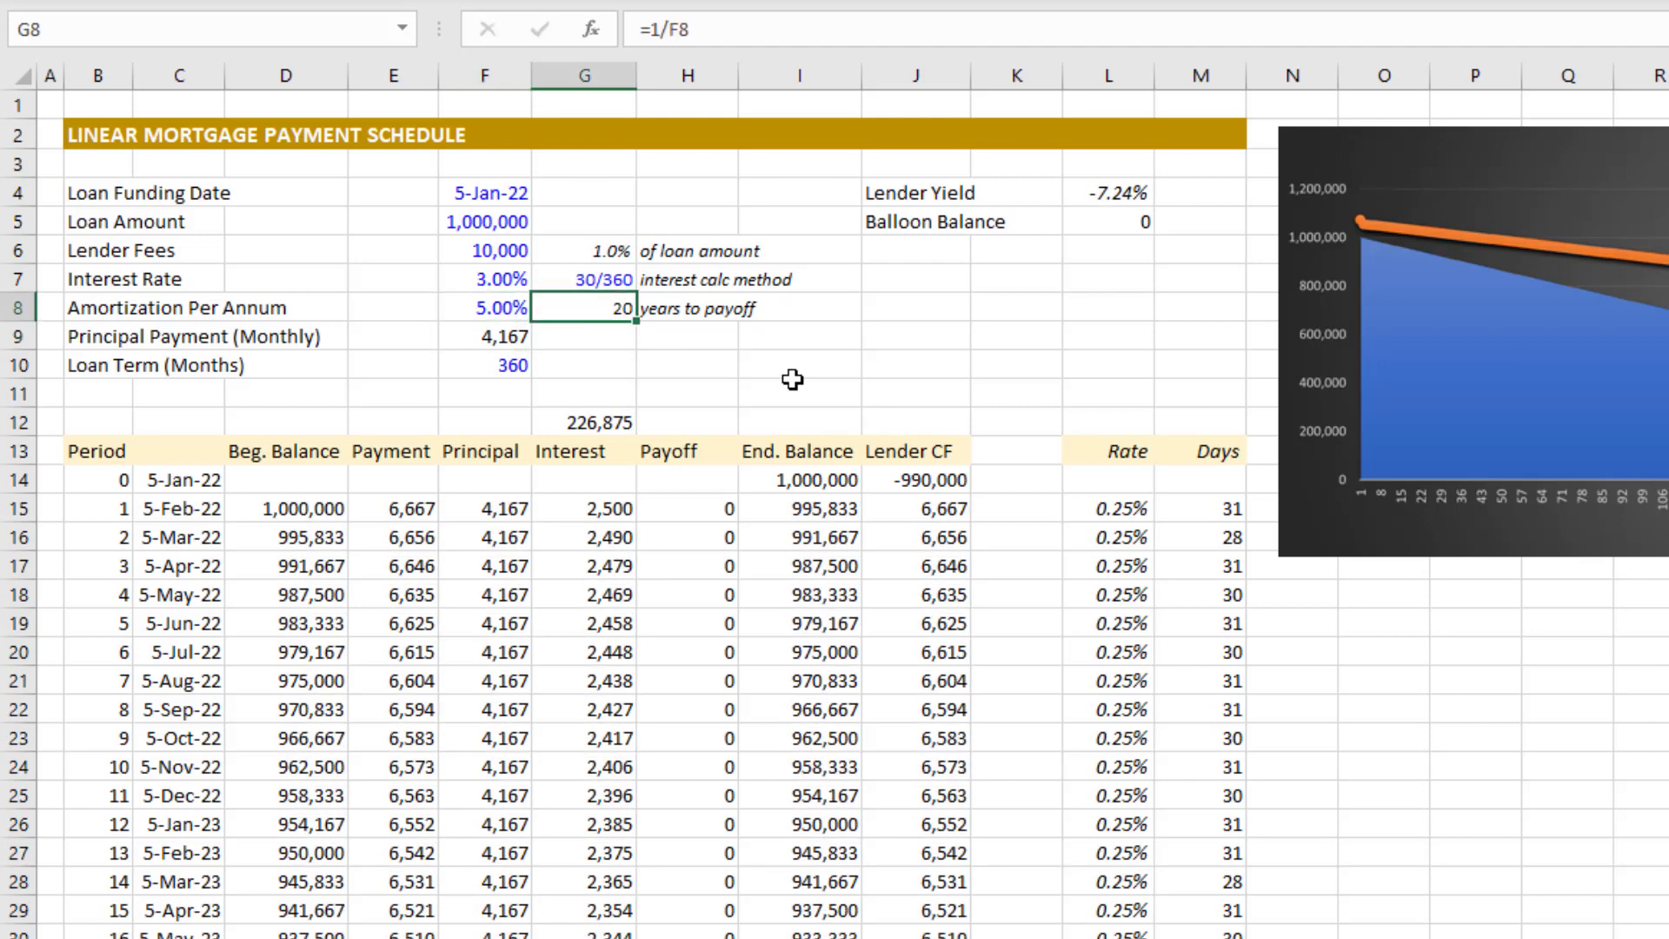
key(Left)
Enter 50% amortization per annum, check years-to-payoff, then undo to =1/30 (3.33%)
text(50)
key(Return)
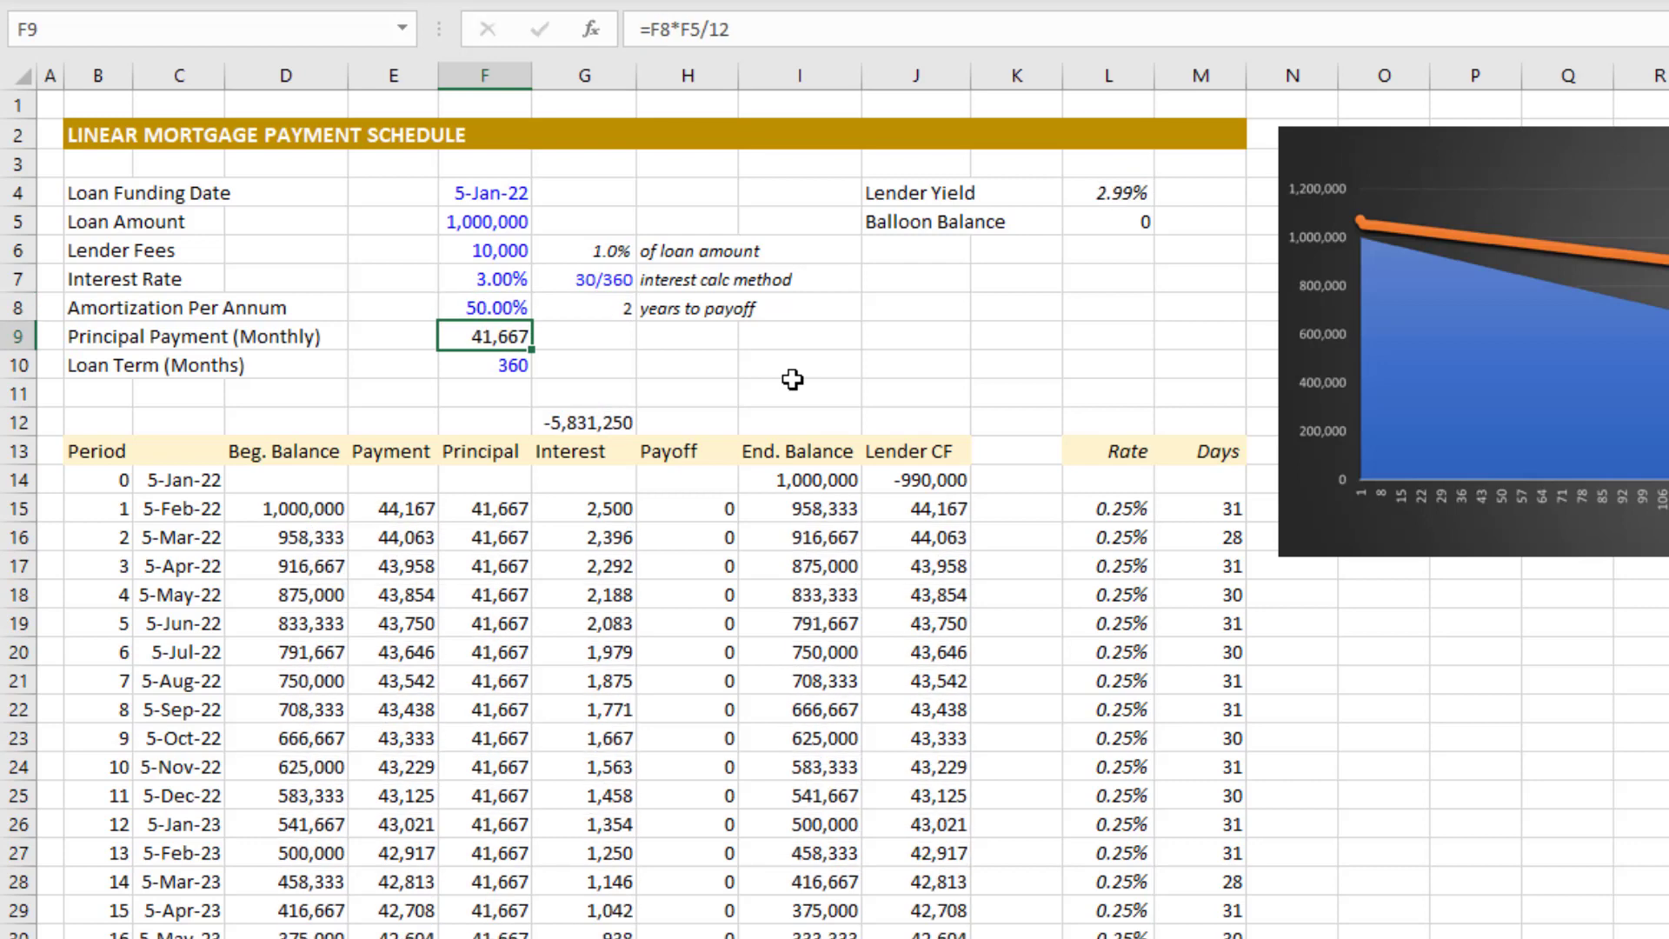
key(Up)
key(Right)
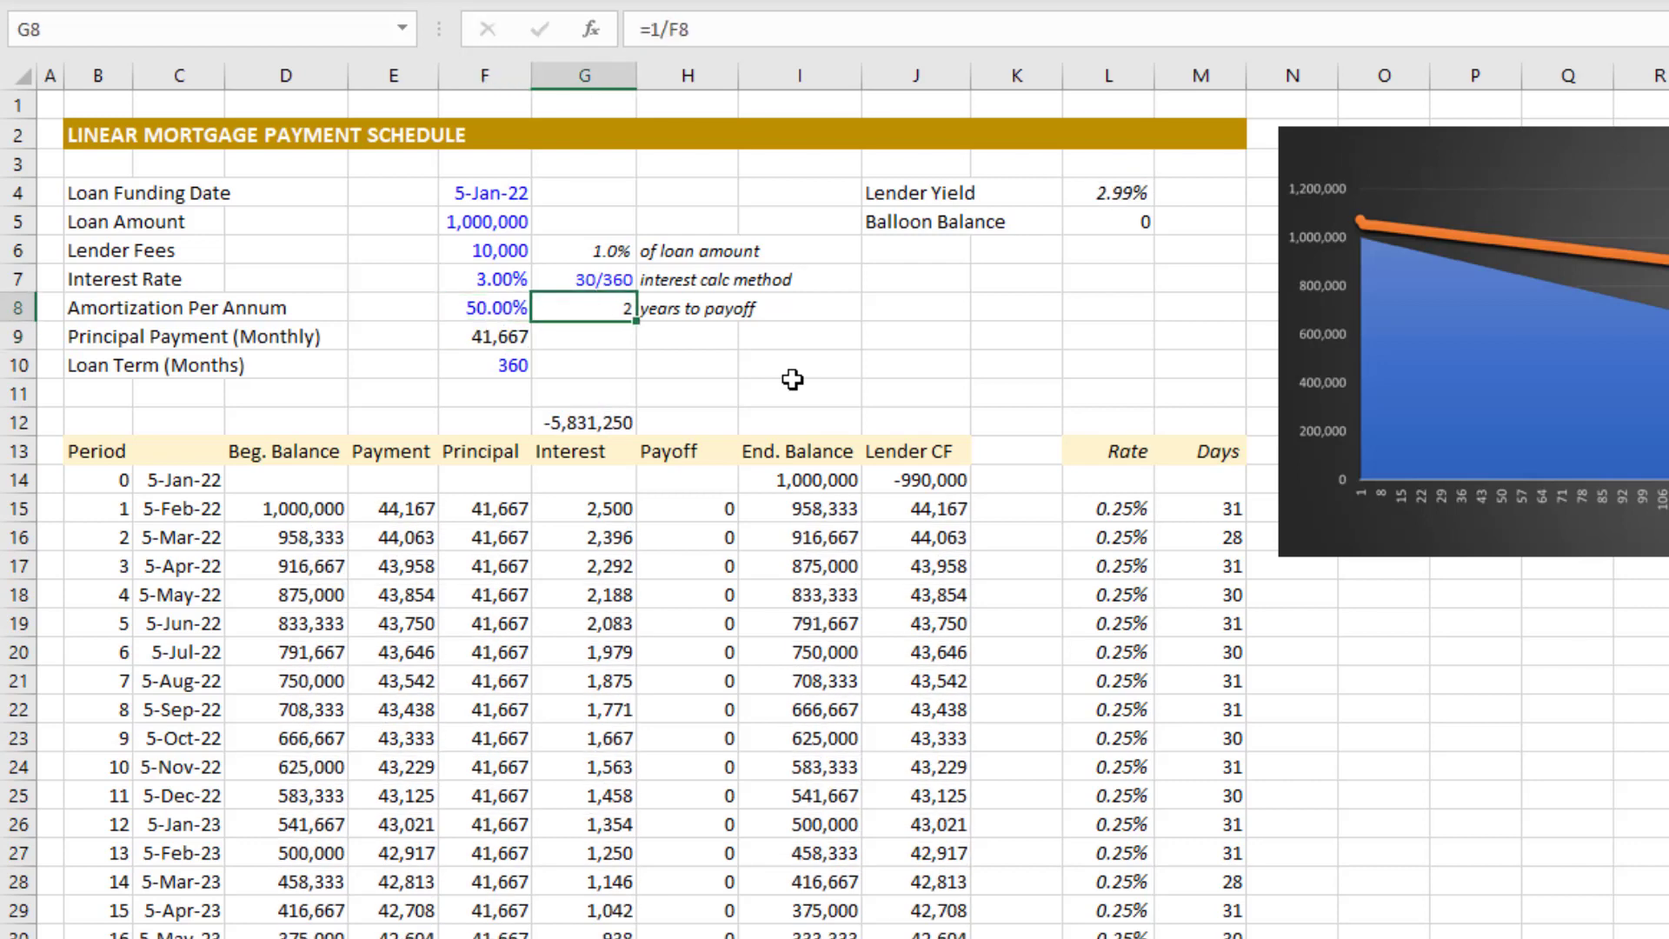
key(ctrl+z)
key(ctrl+z)
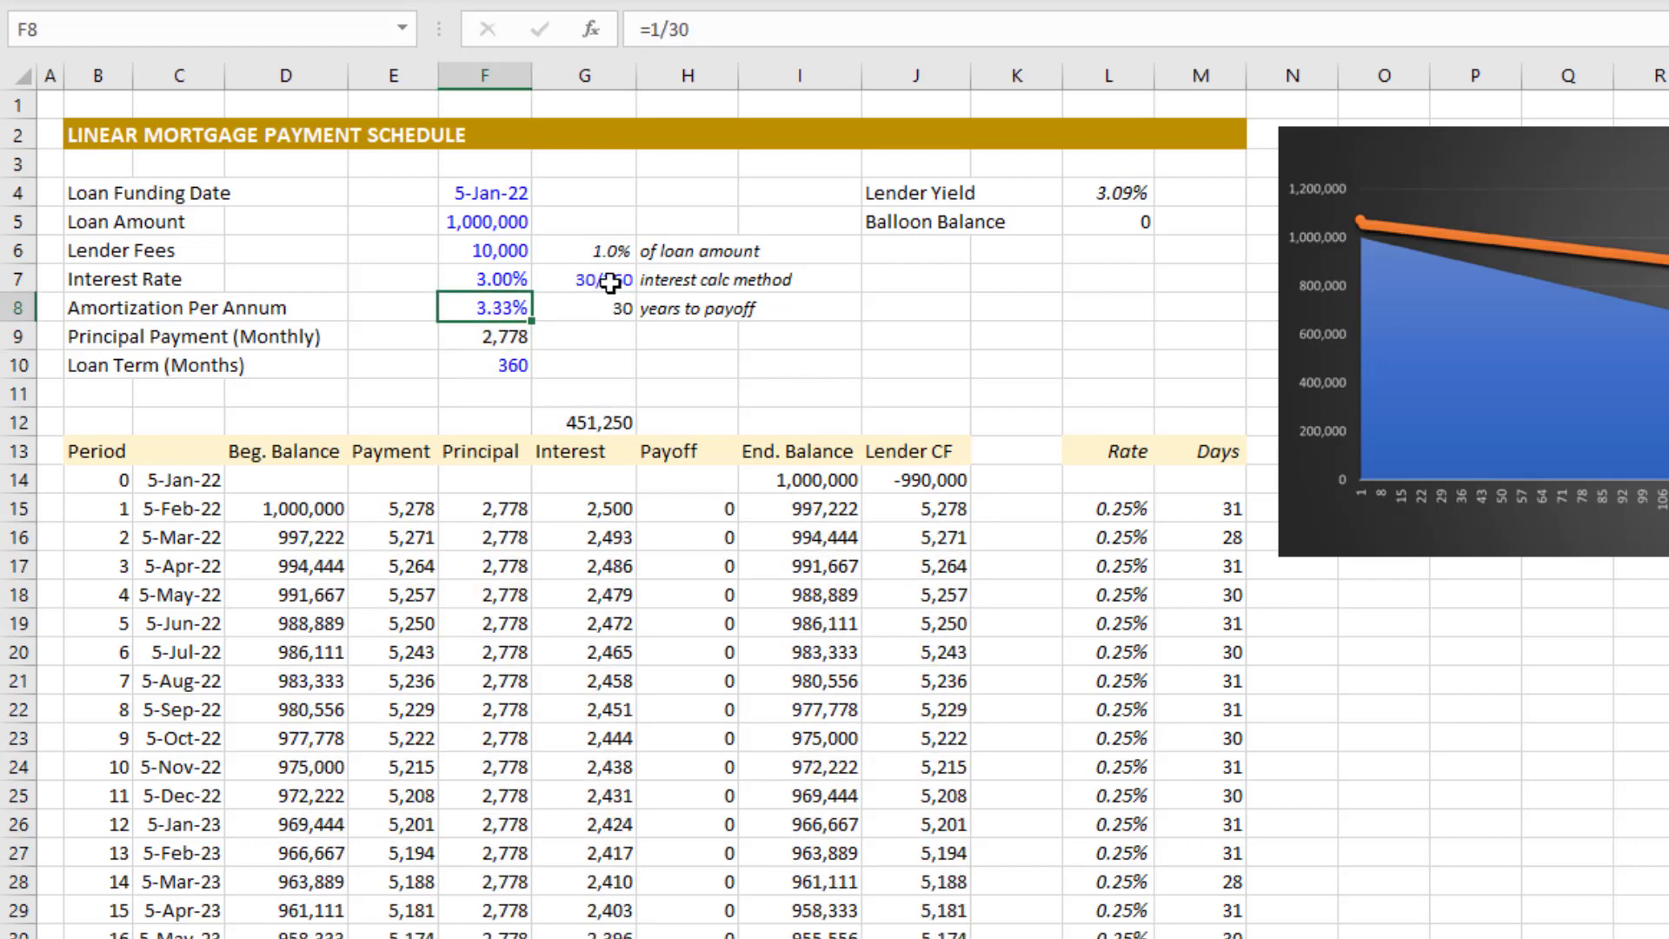
click(488, 228)
drag(510, 503, 511, 856)
click(520, 508)
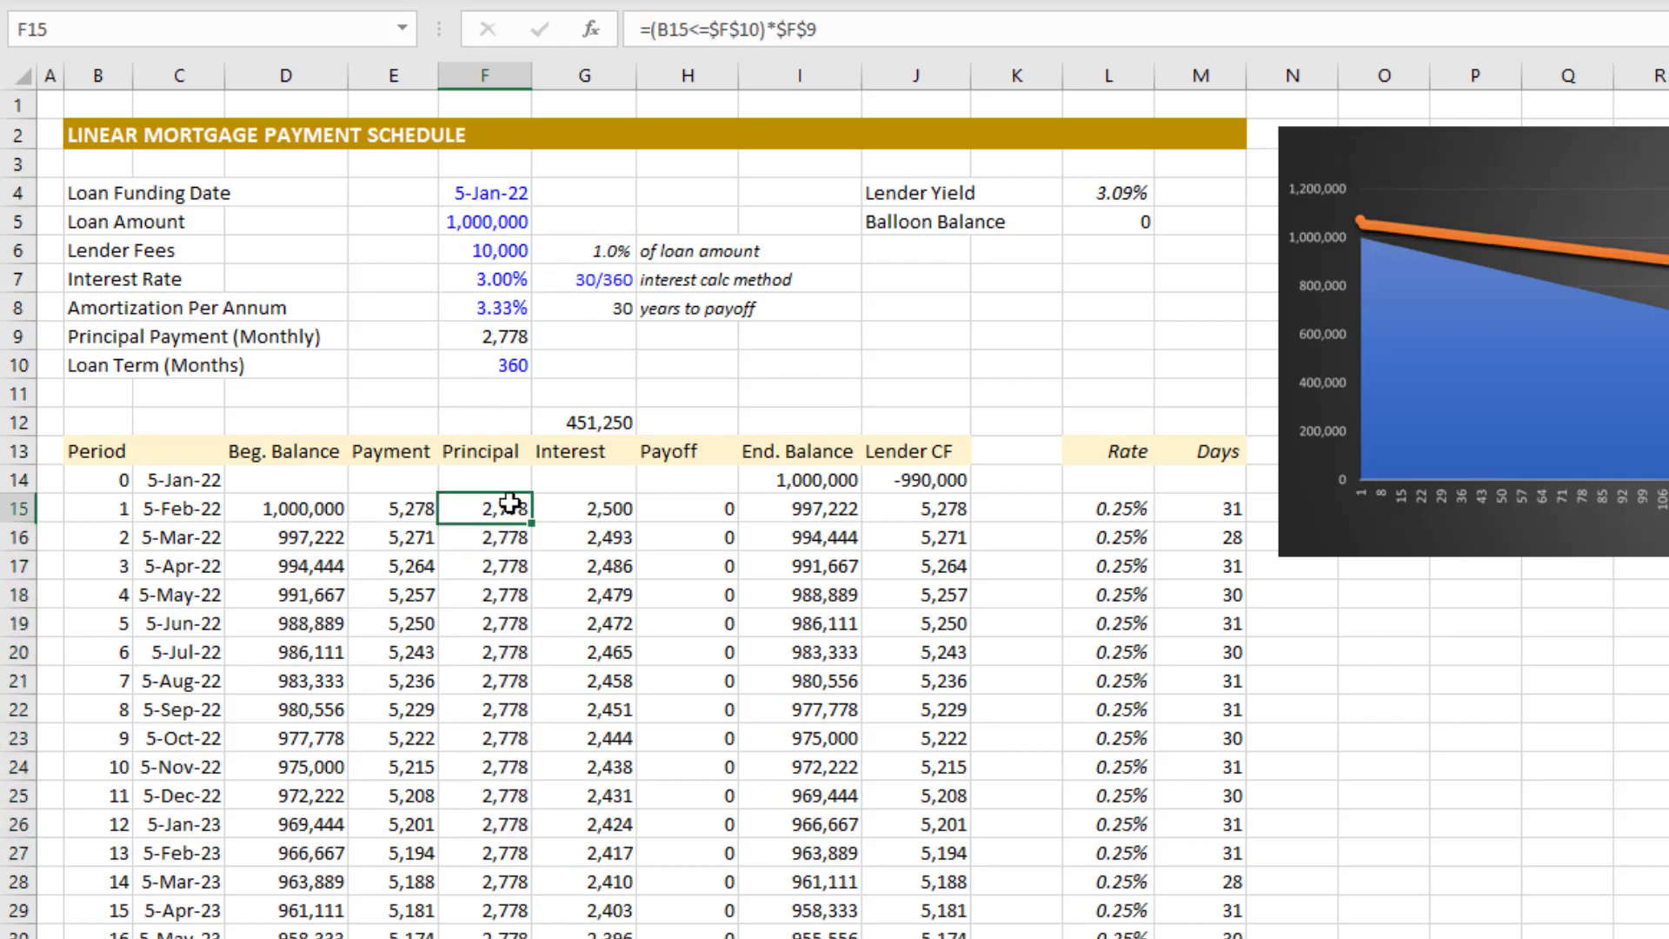
click(507, 310)
text(5)
key(Return)
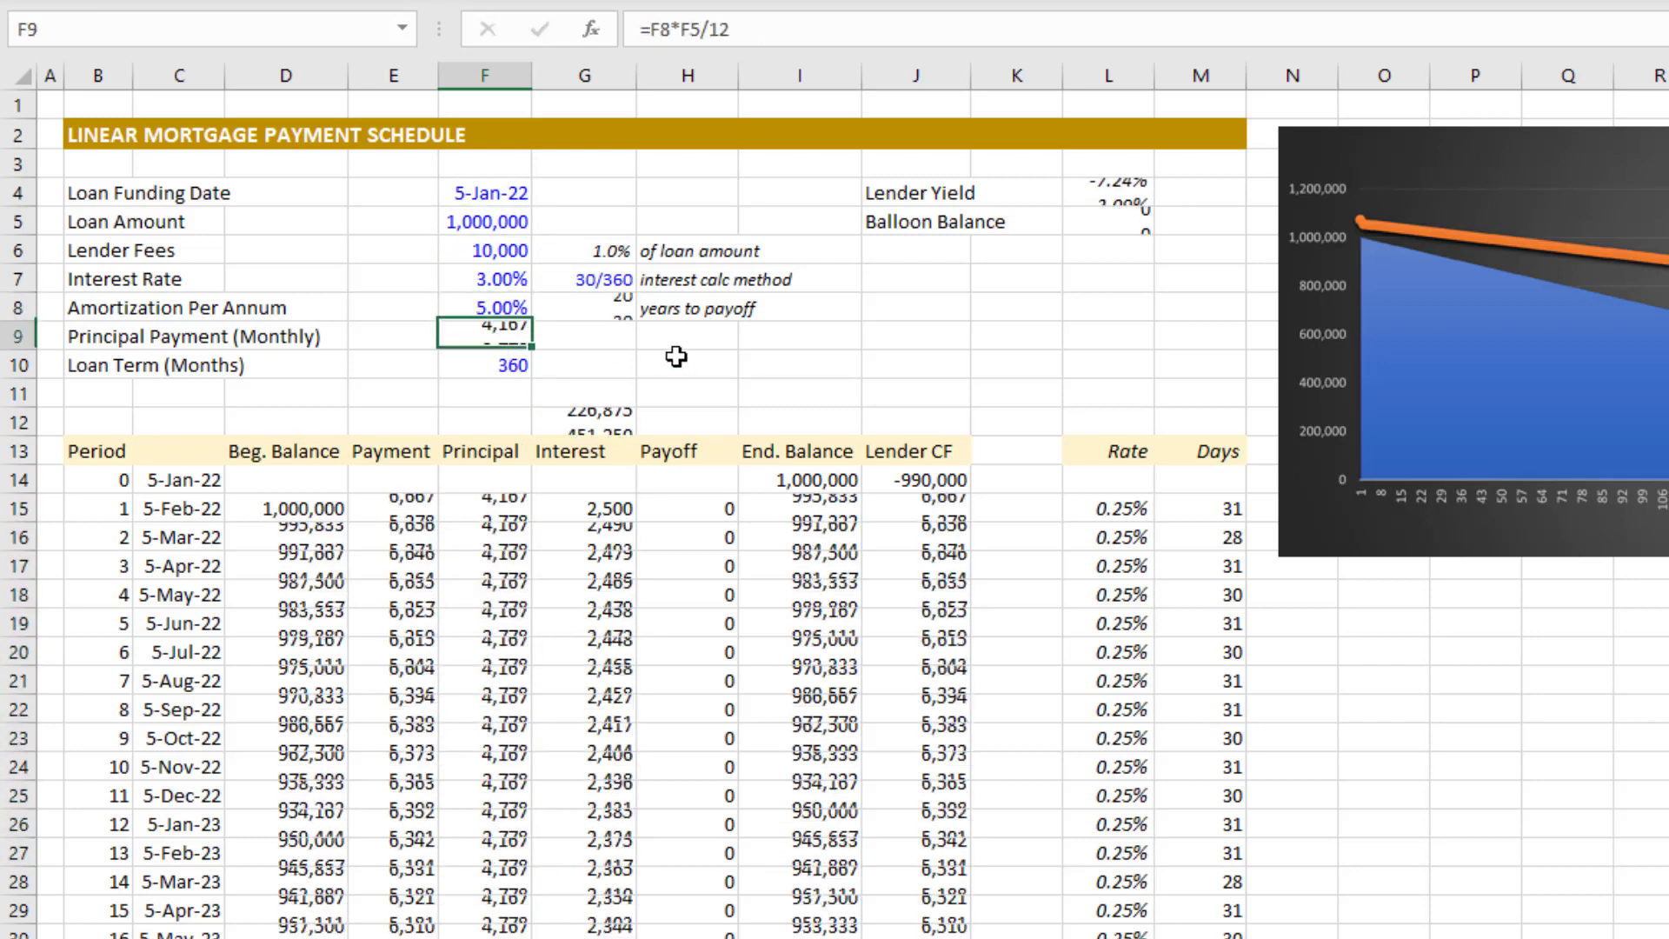
click(504, 512)
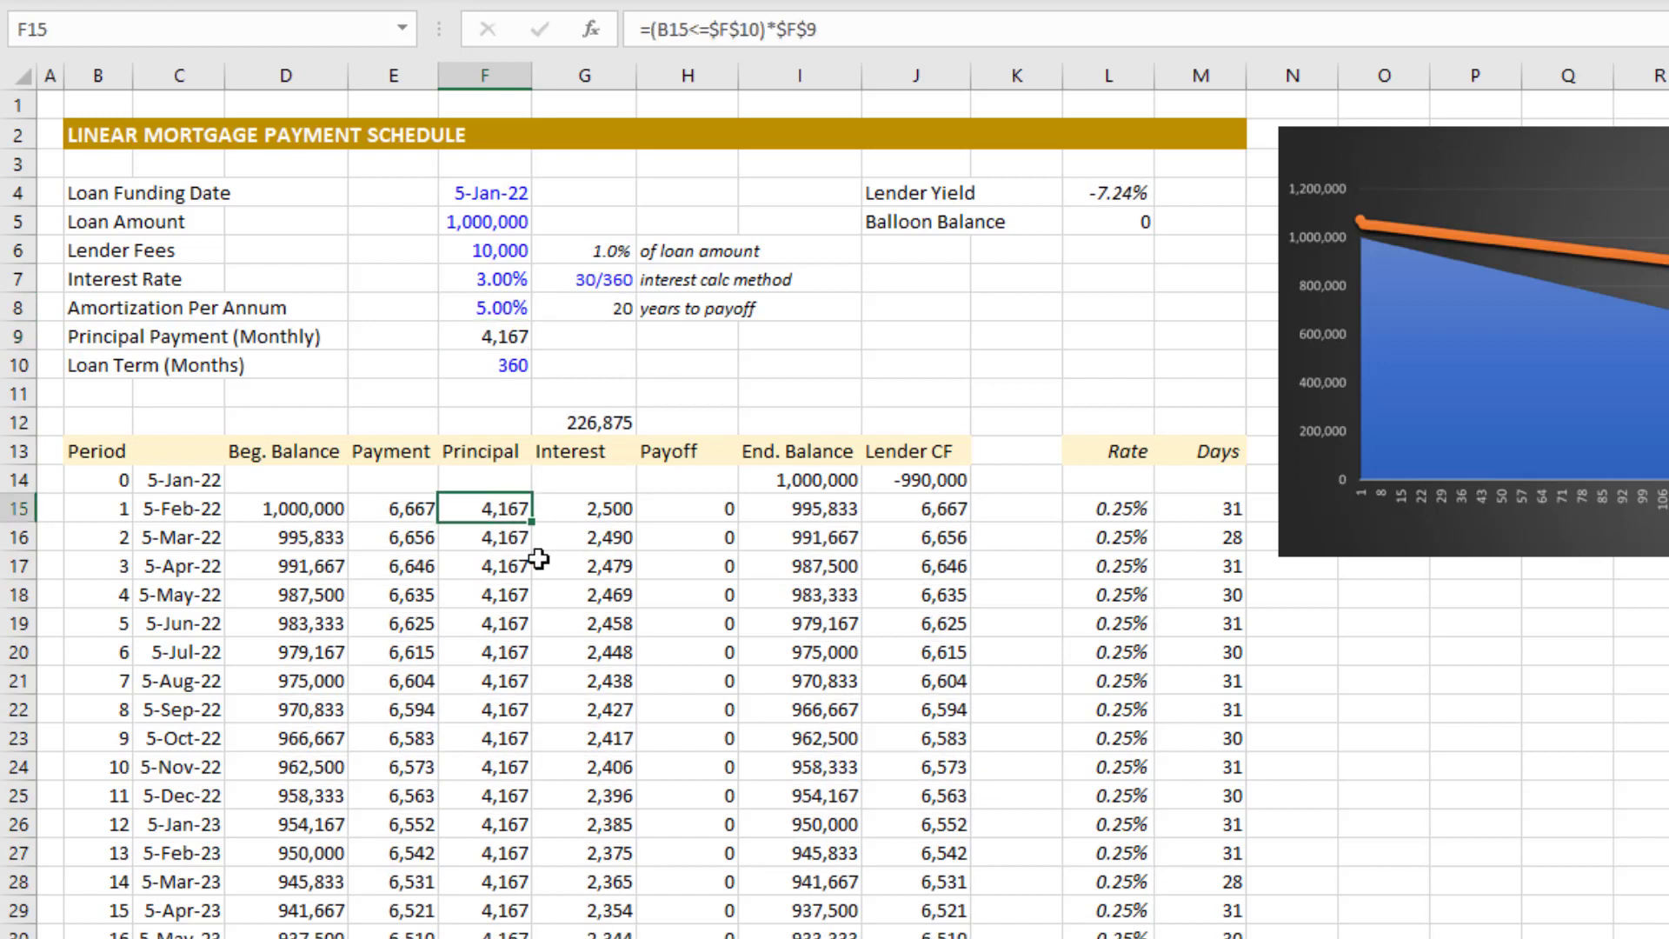
click(600, 511)
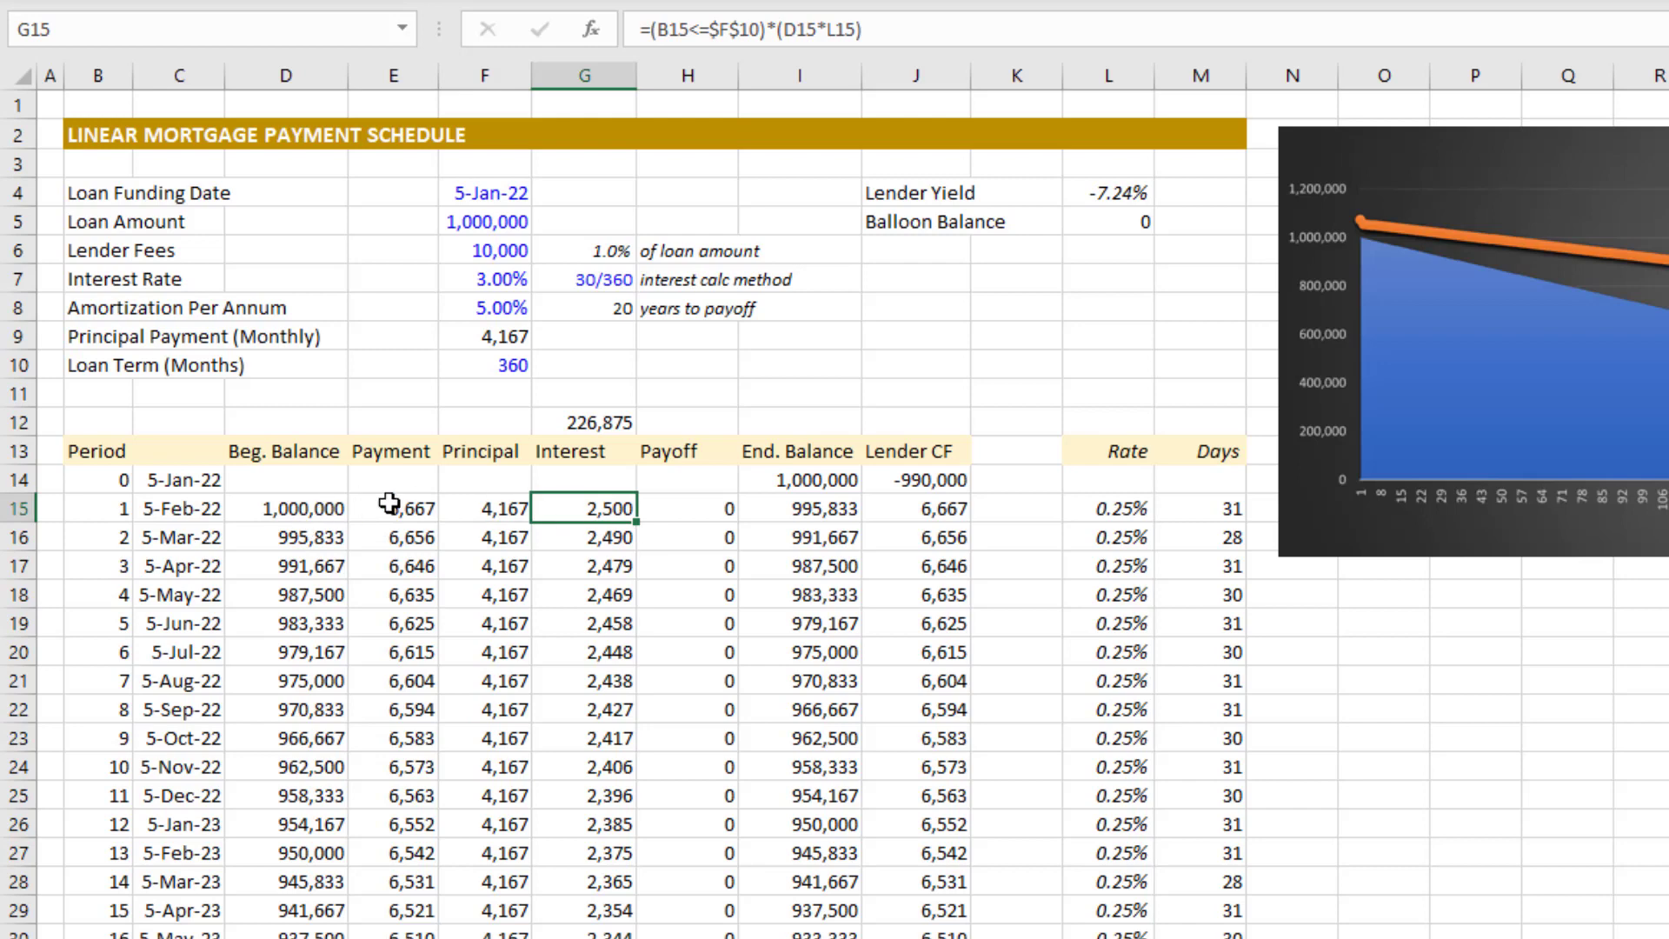
click(416, 511)
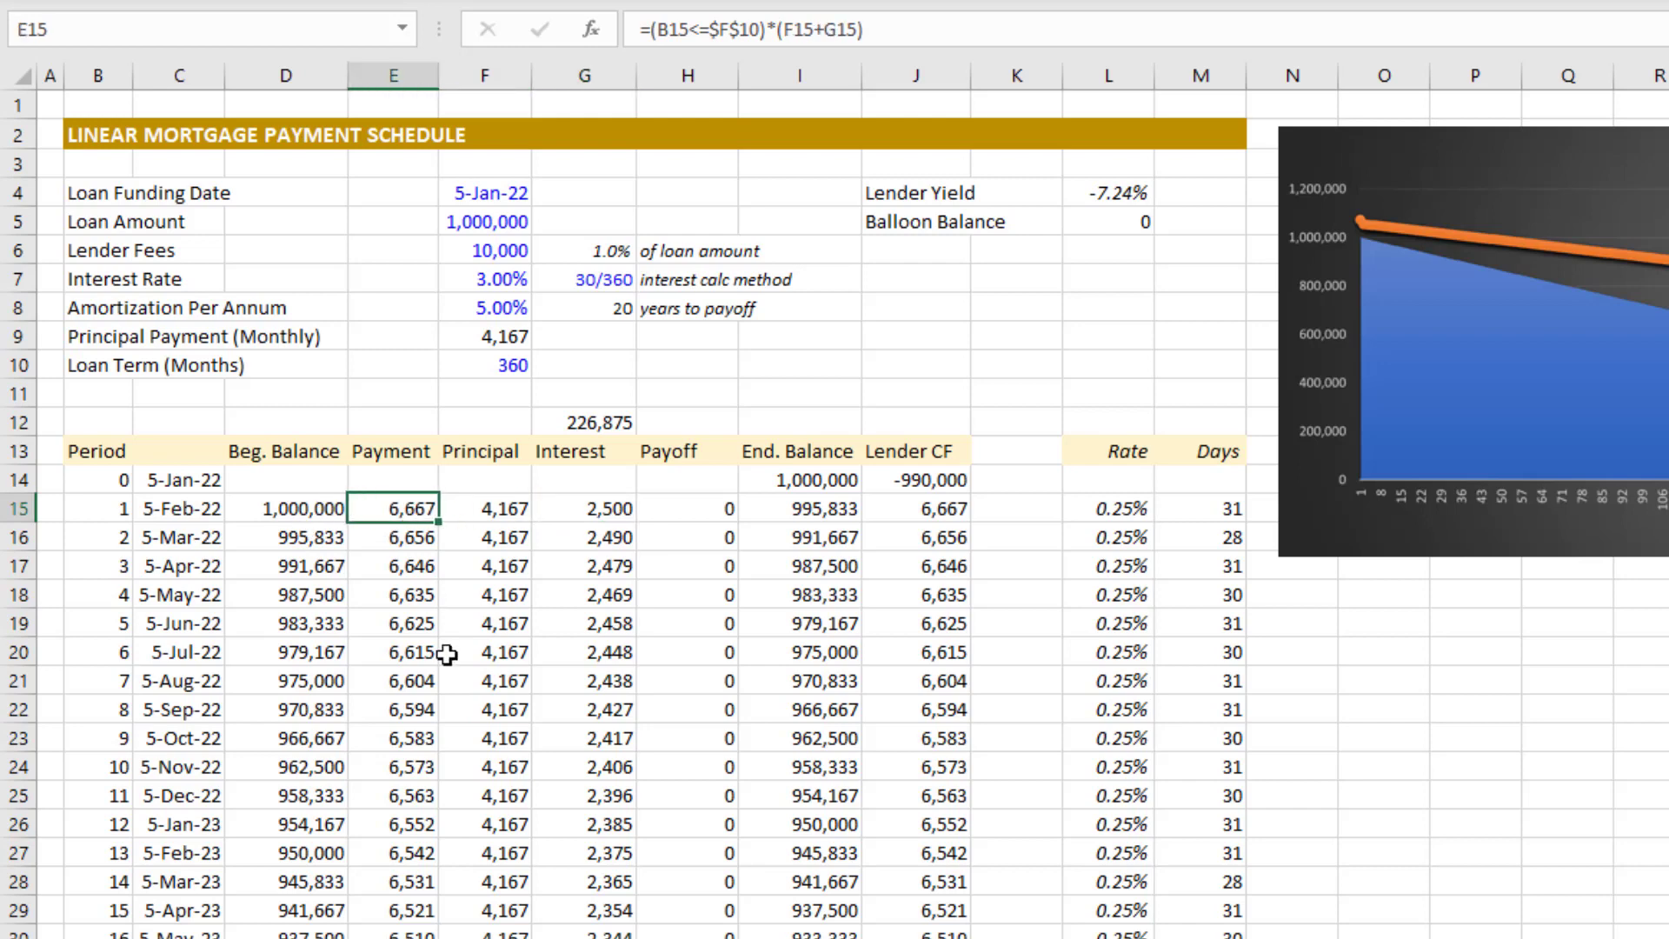
key(ctrl+z)
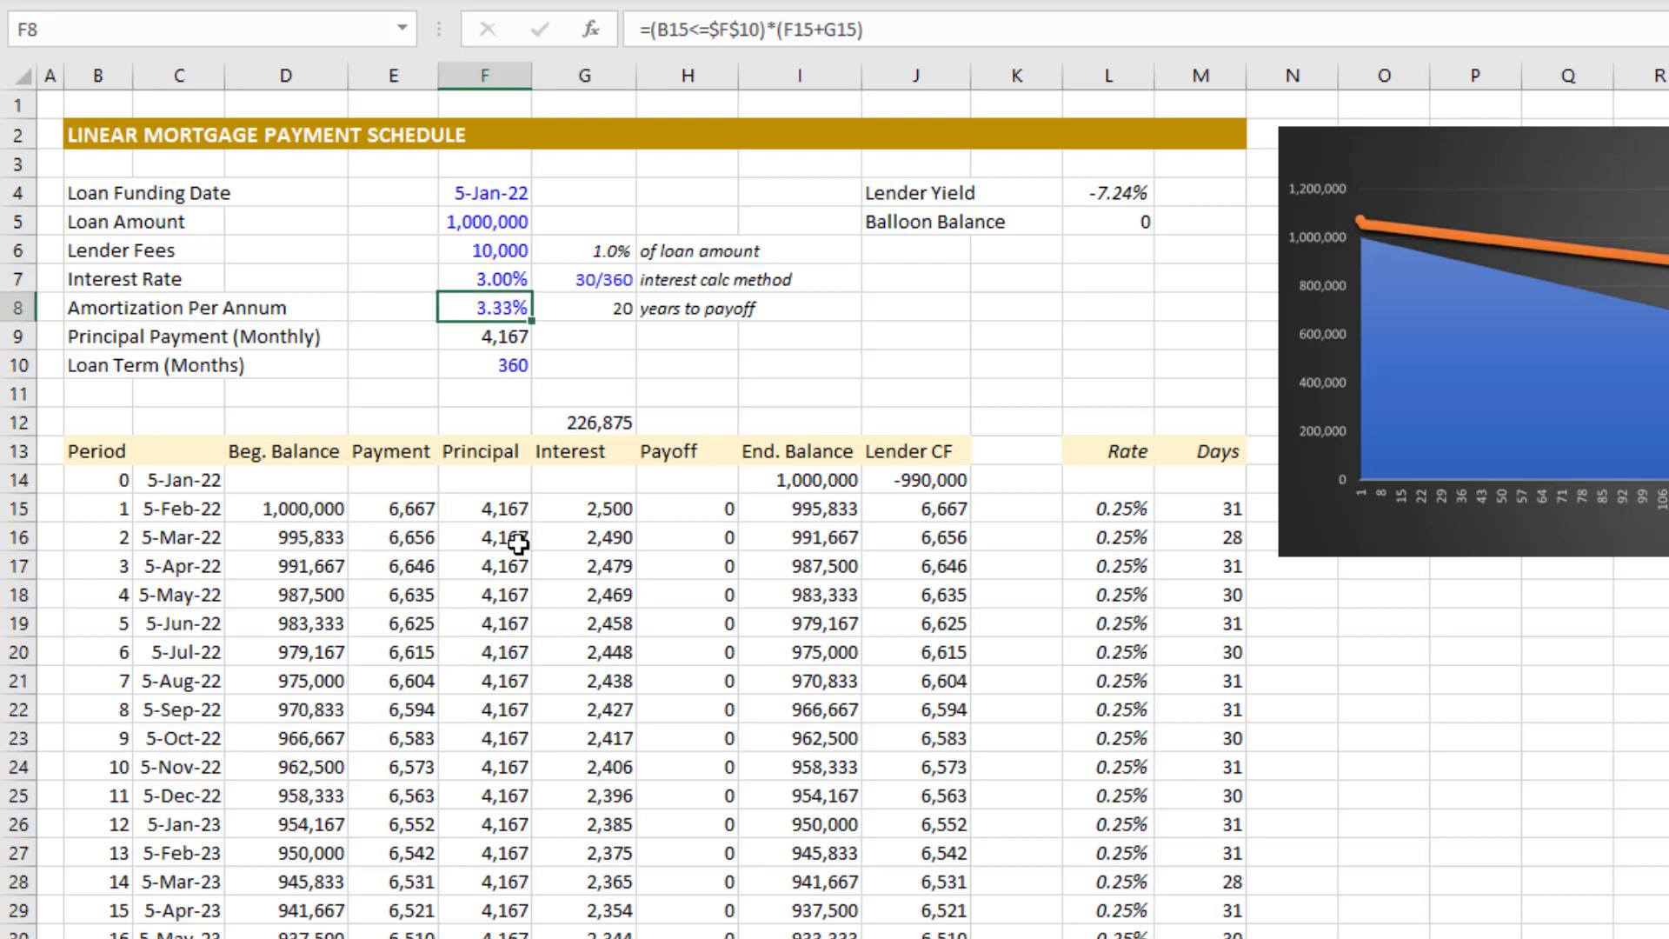
click(465, 365)
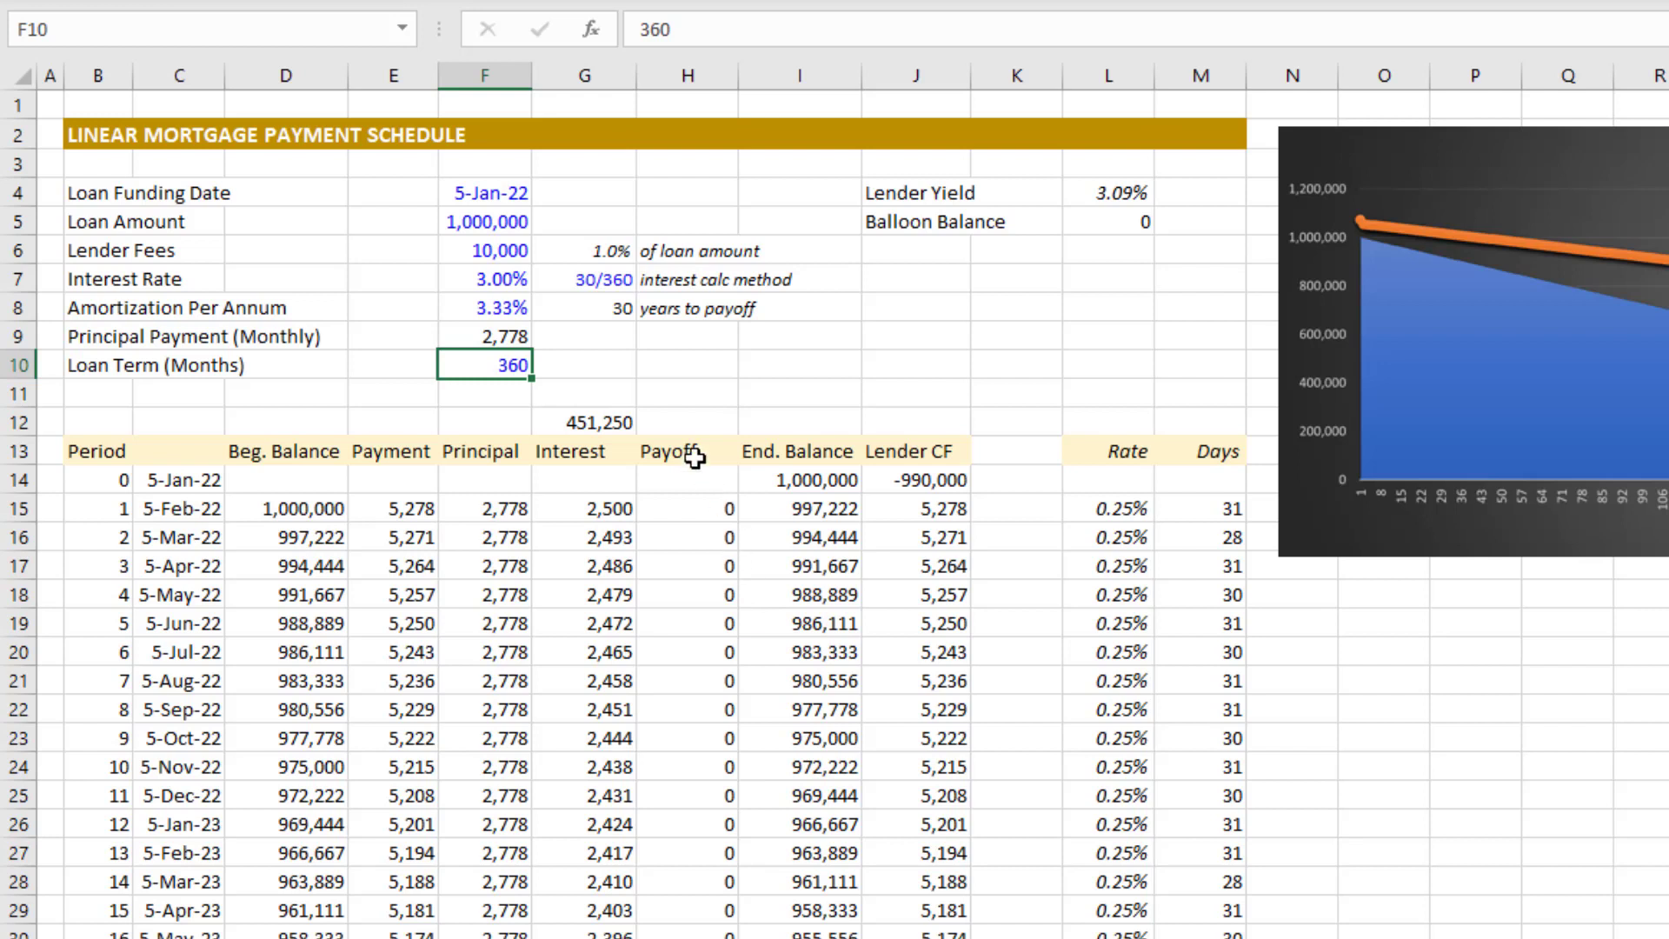
Change the Loan Term in F10 to 120 months
click(581, 308)
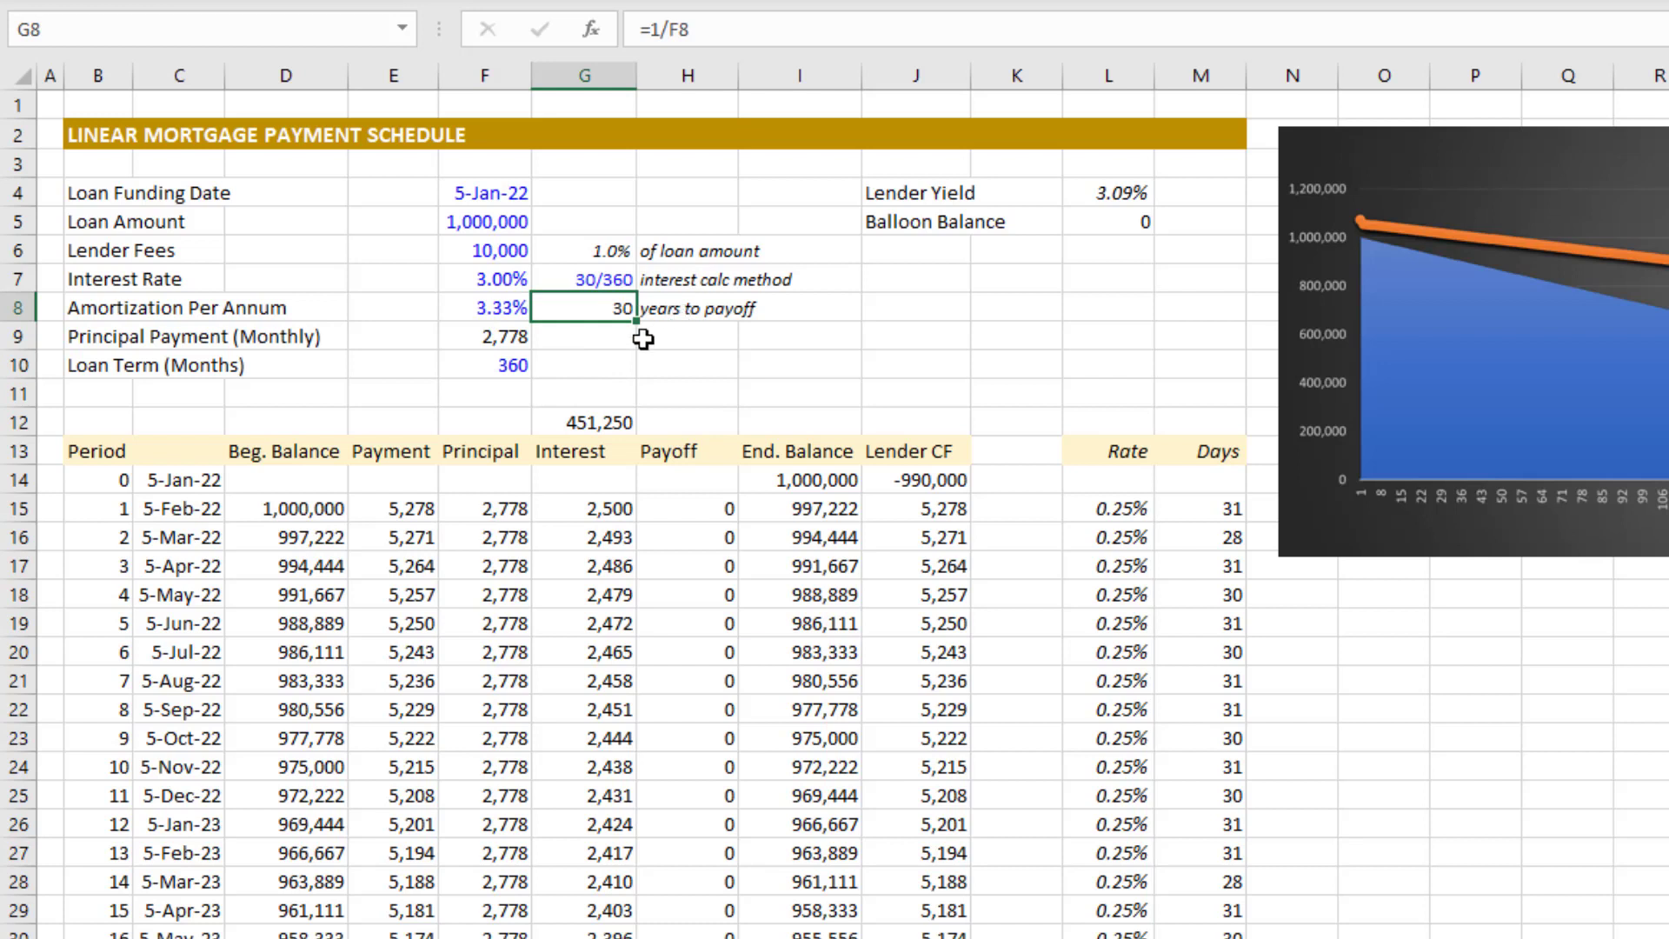
click(501, 365)
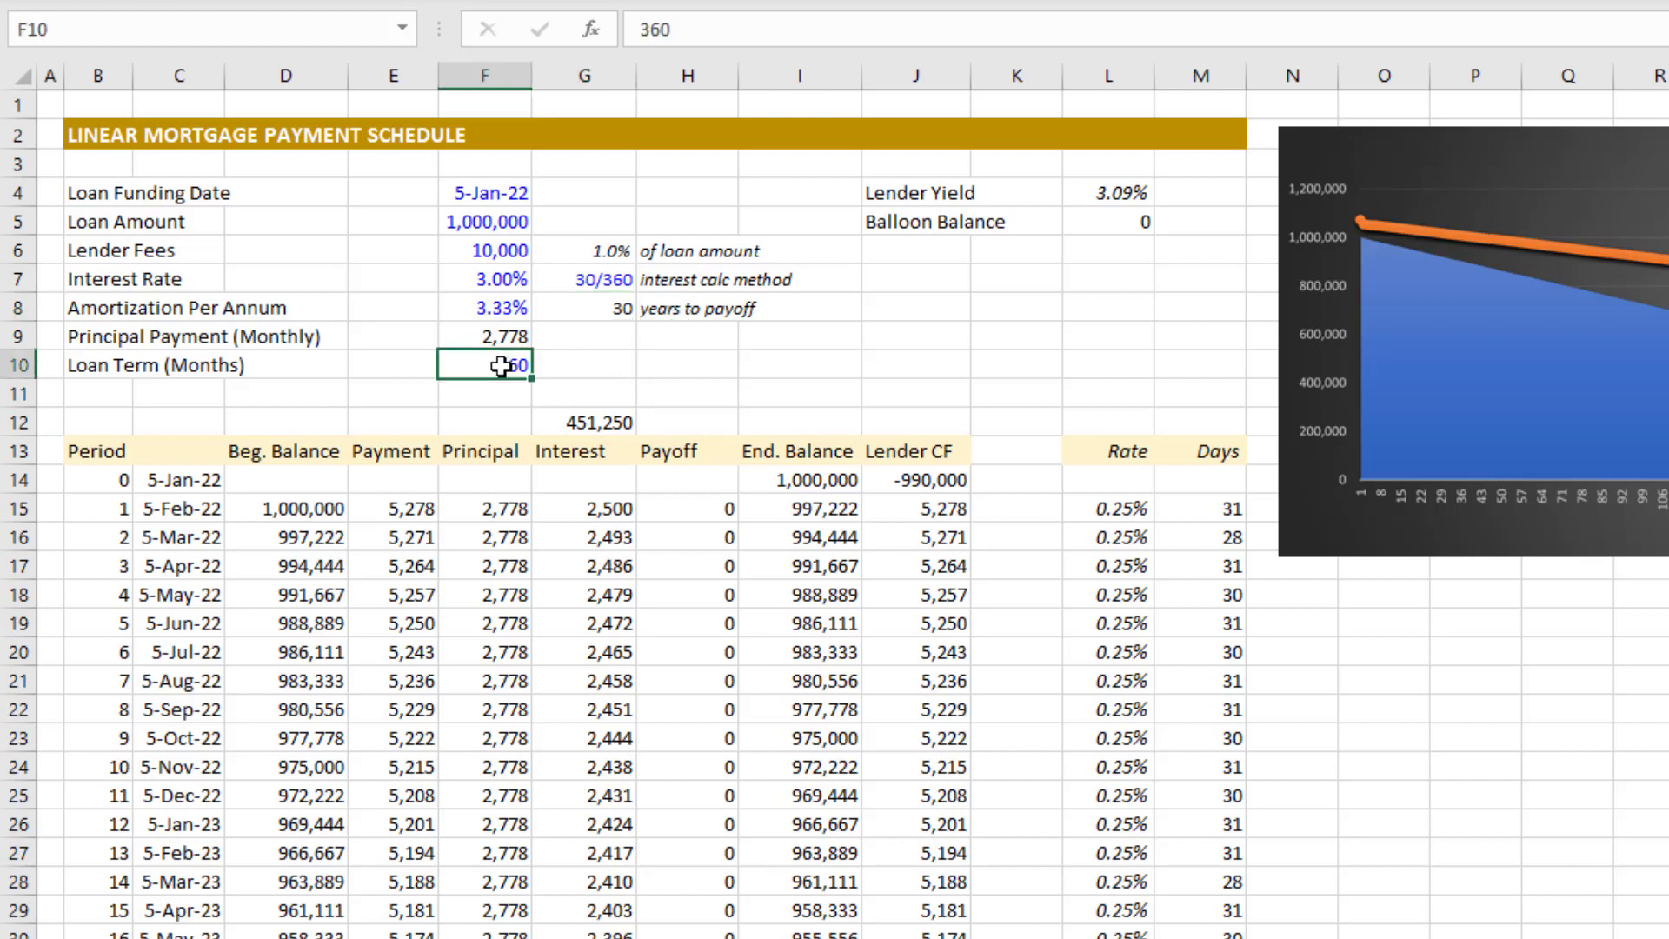
click(495, 228)
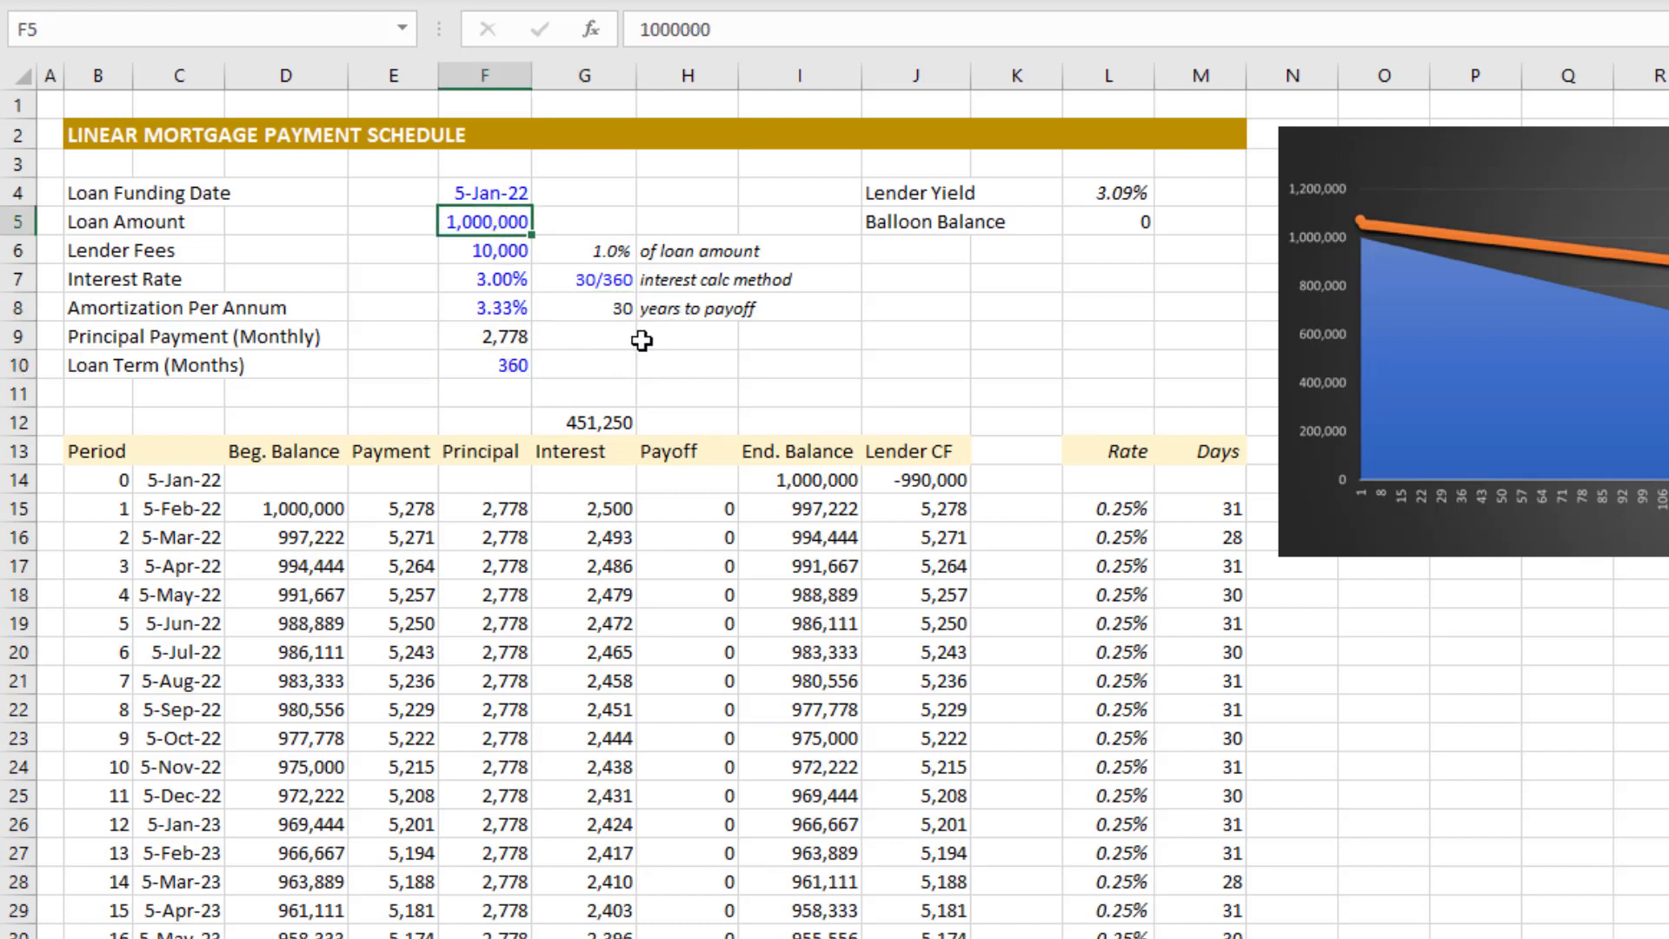
click(508, 365)
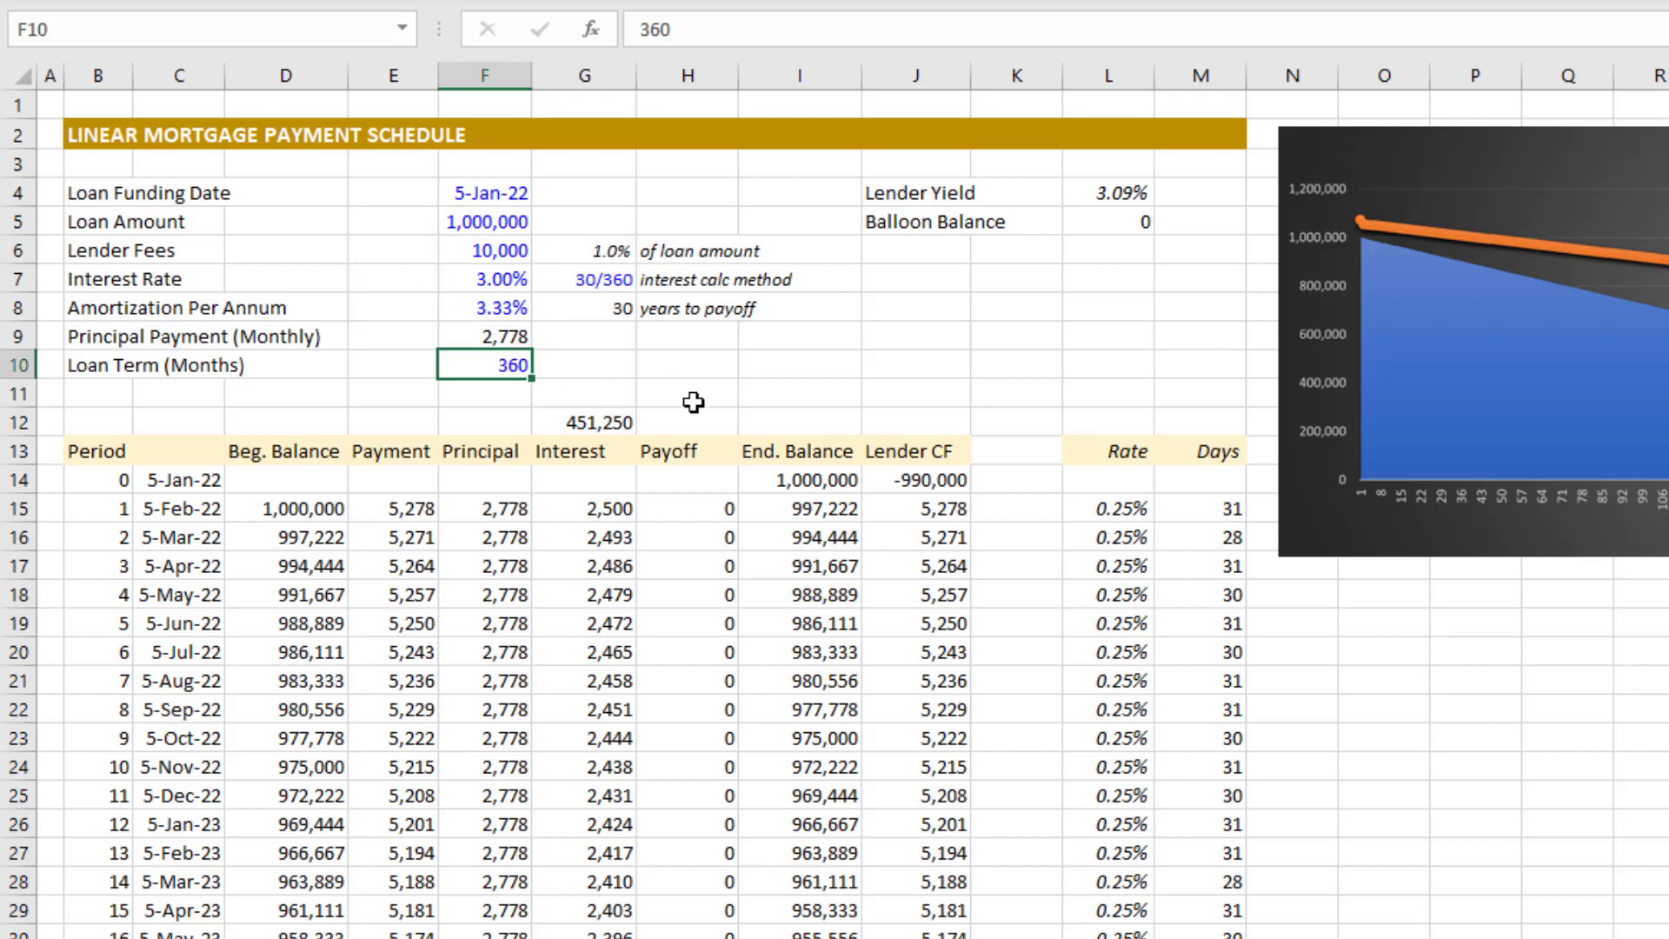
text(120)
key(Return)
key(Up)
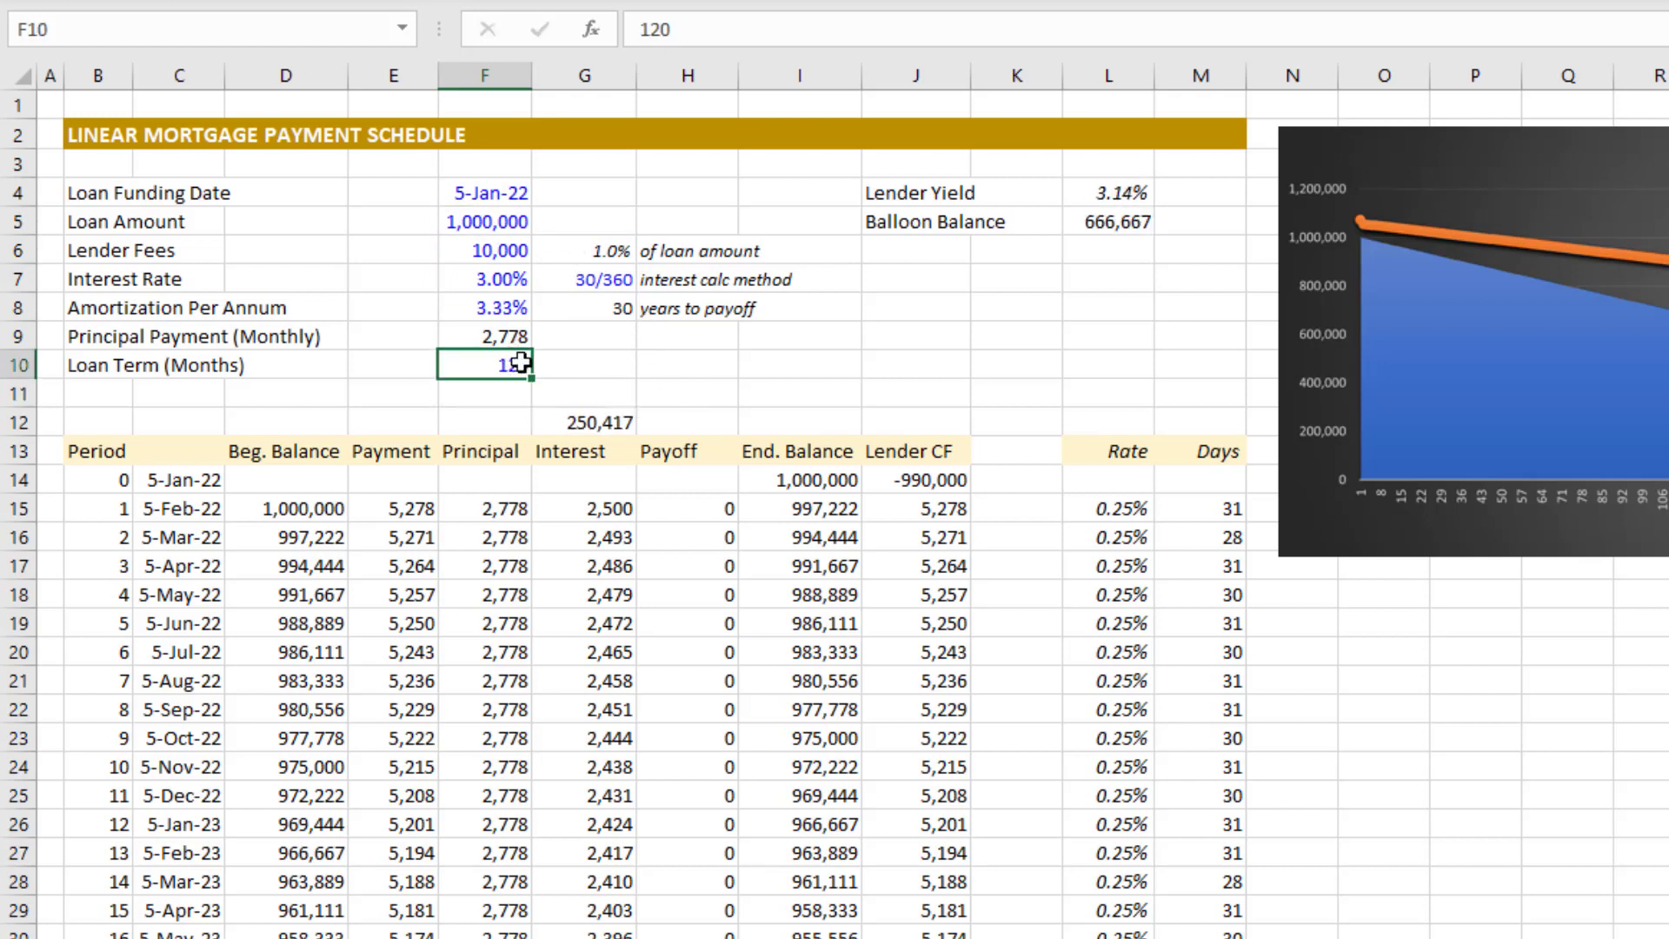
Inspect period 120's 666,667 balloon payoff, principal and lender cash flow formulas
scroll(513, 391, down, 18)
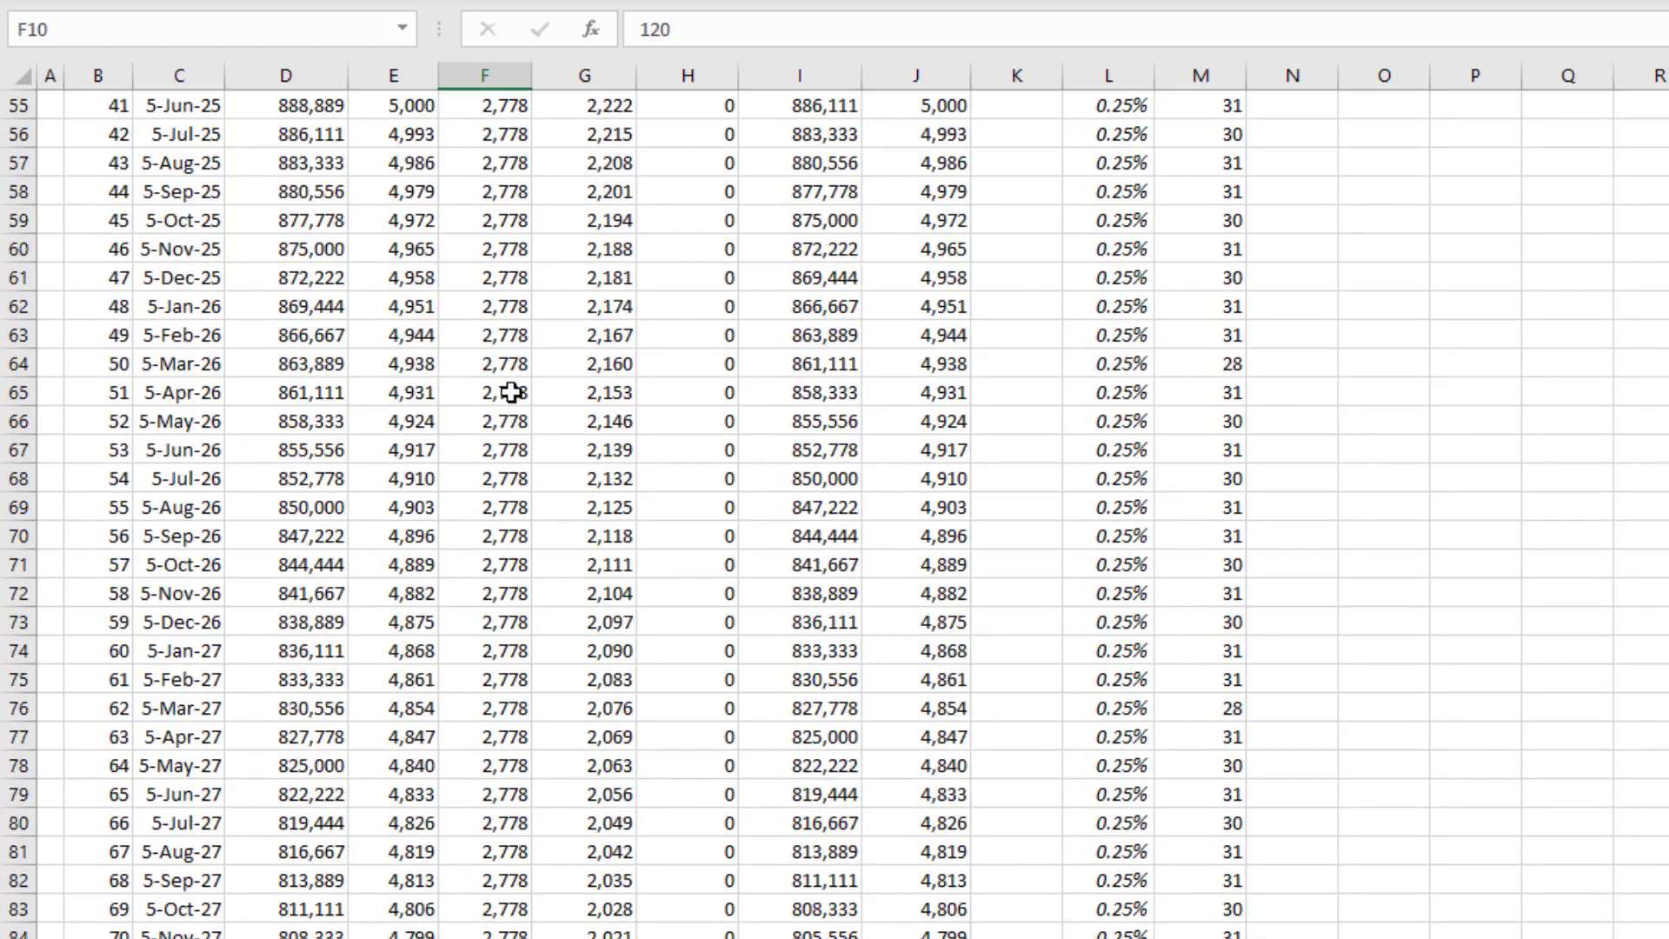
scroll(511, 393, down, 20)
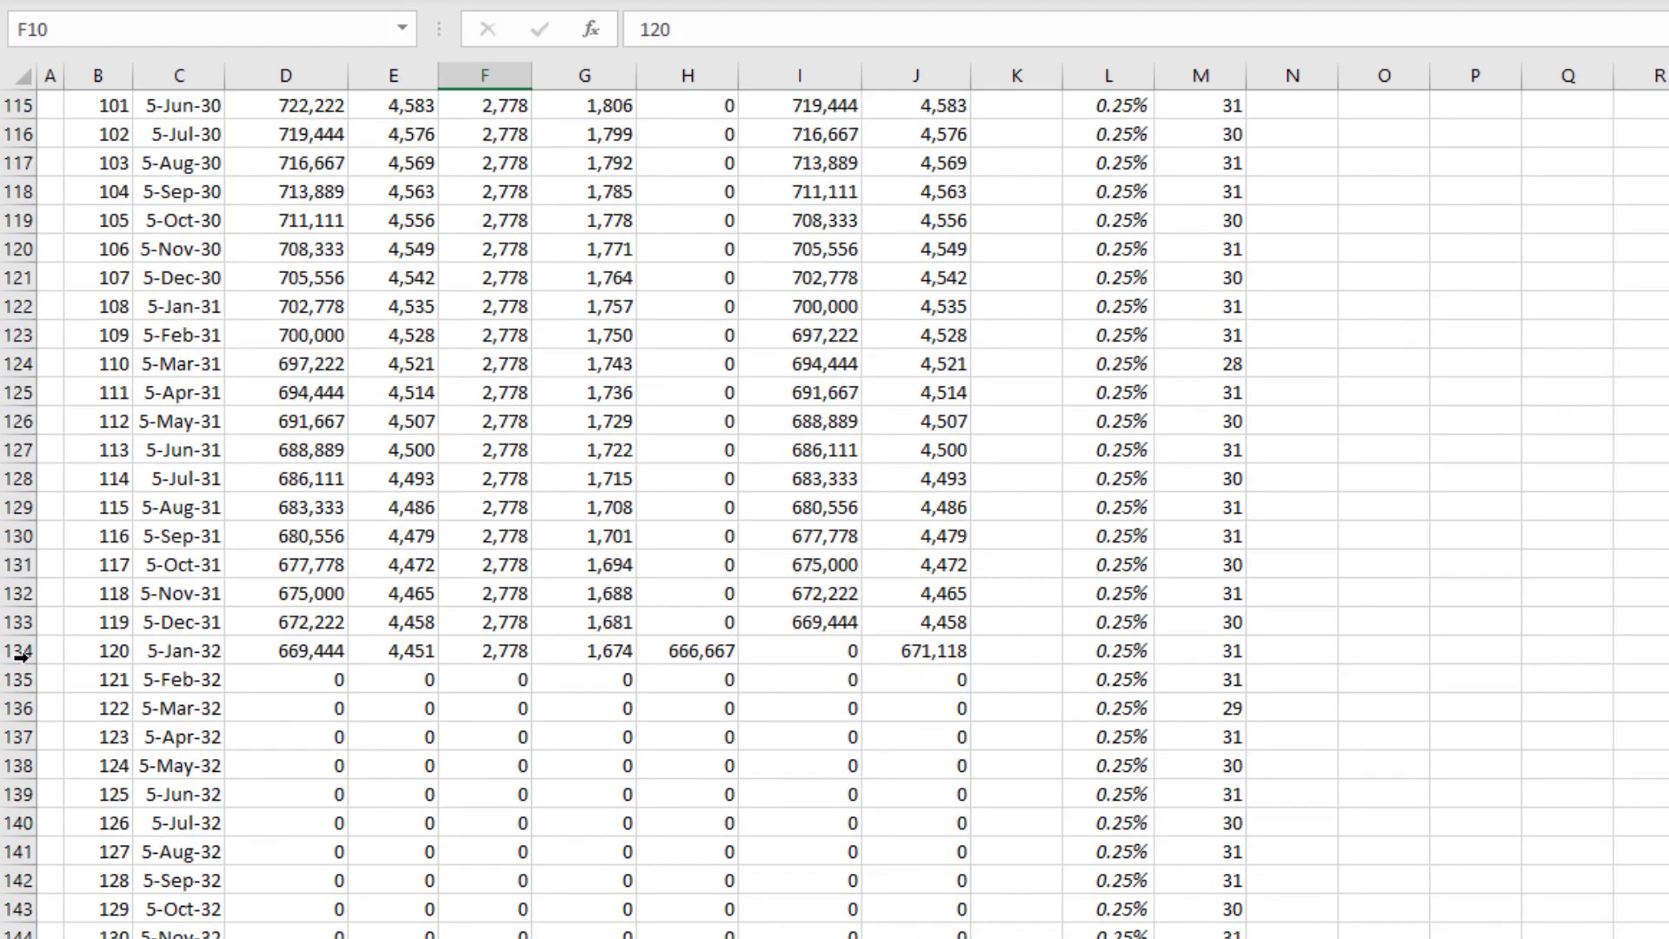
click(19, 656)
click(687, 650)
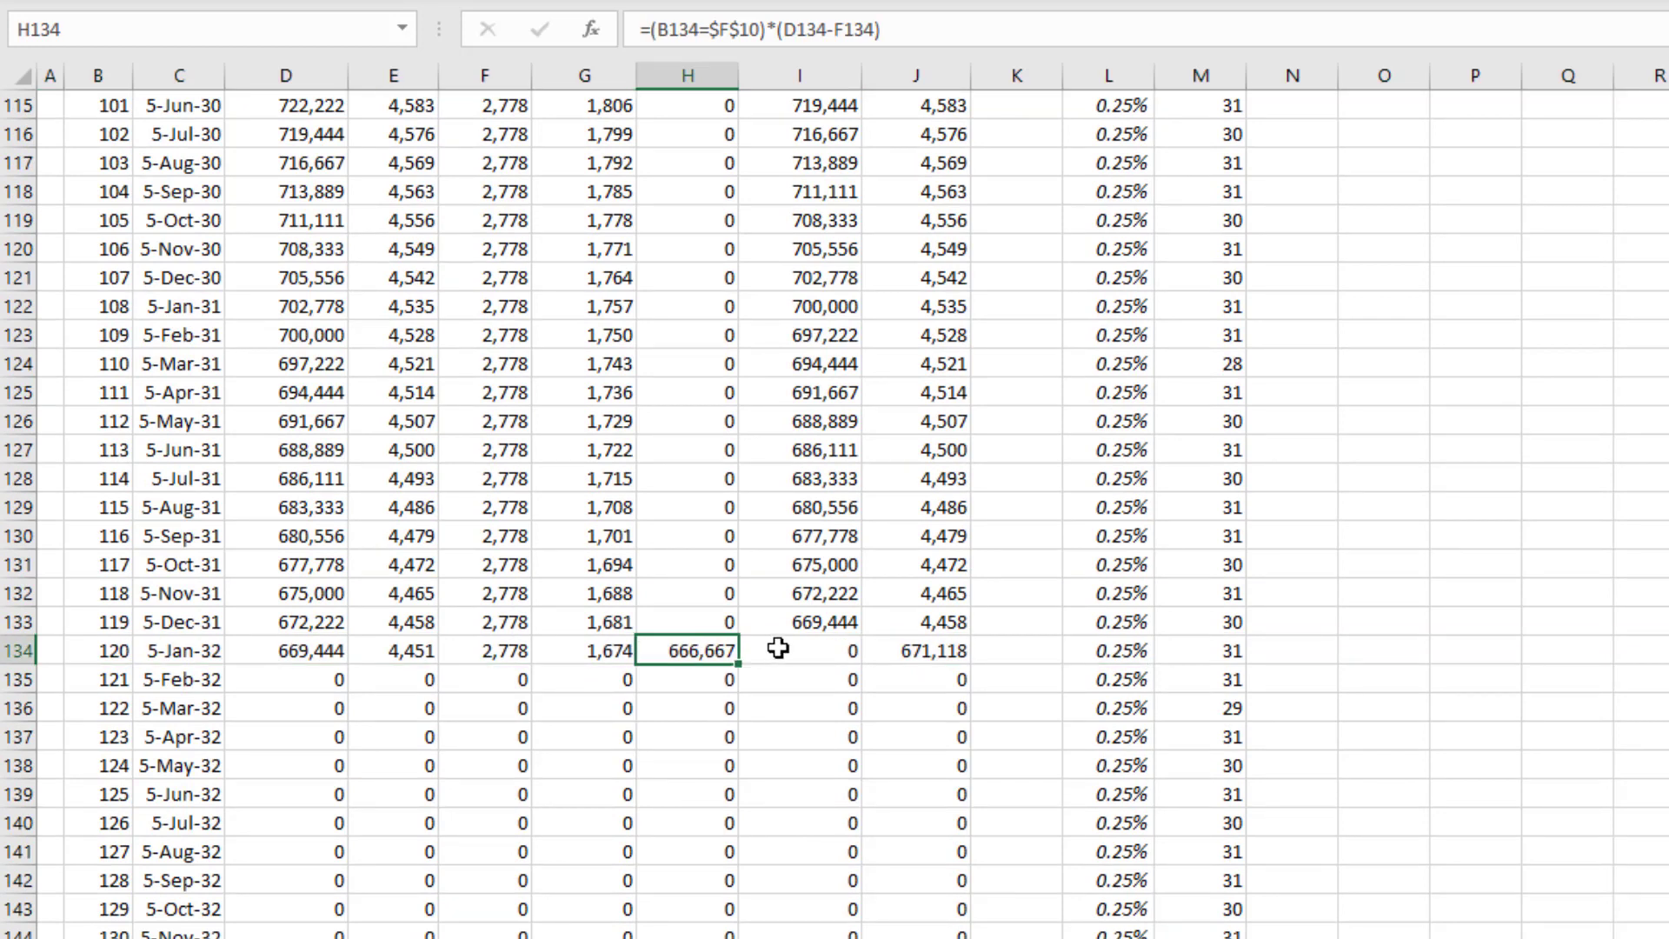
click(507, 651)
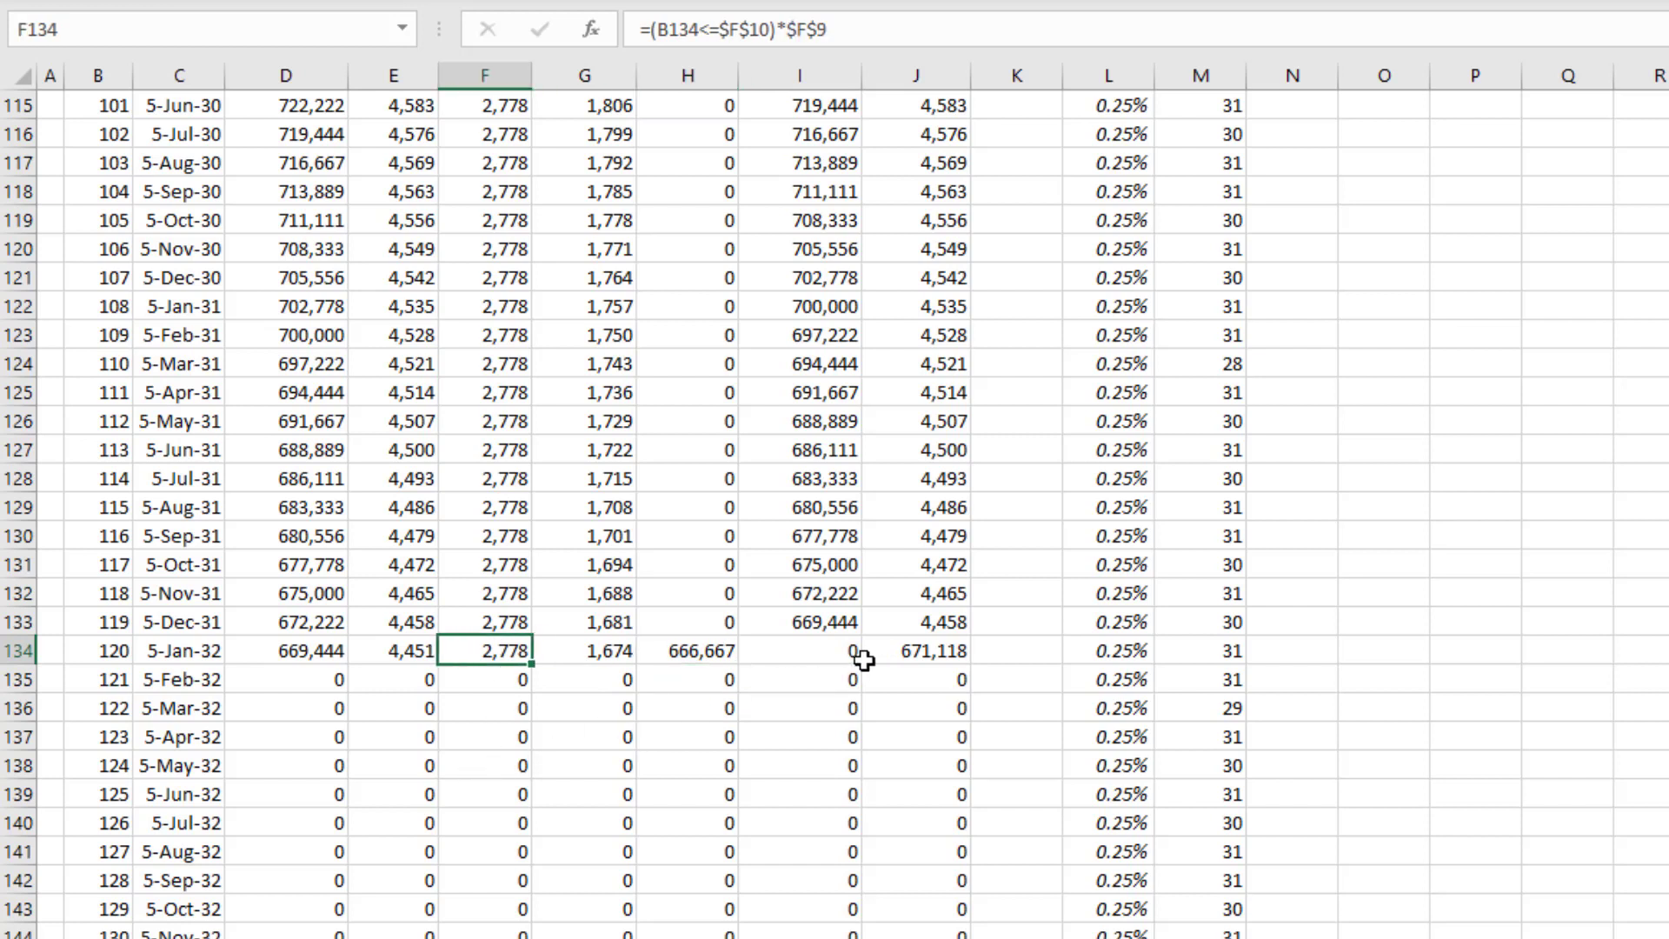
click(905, 646)
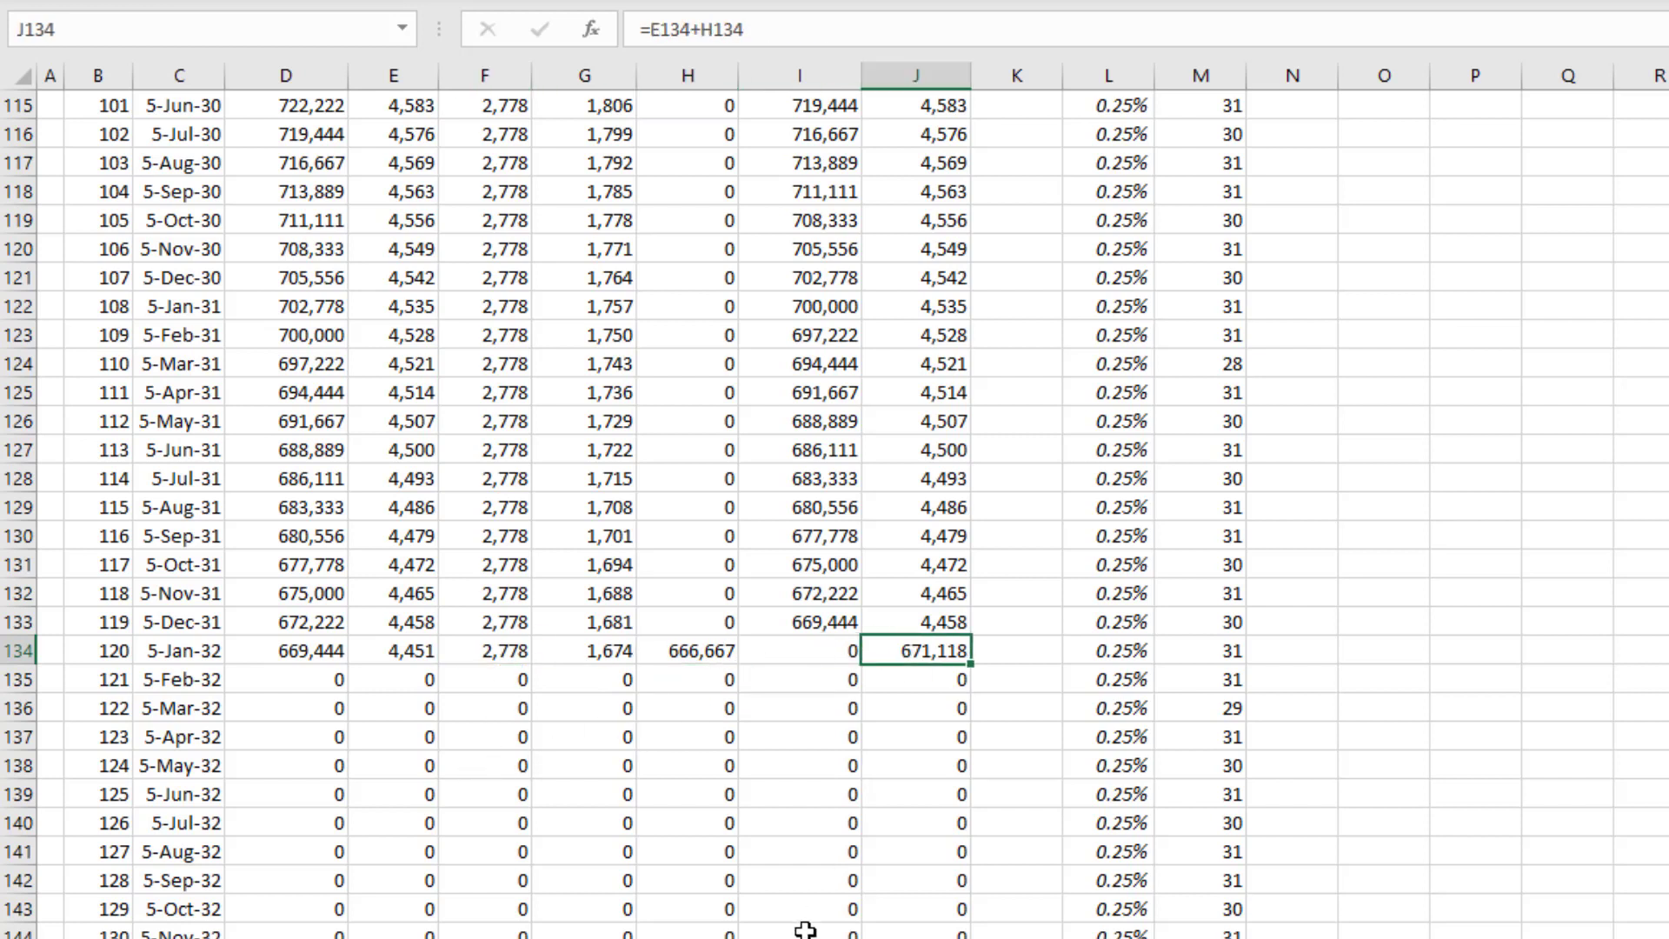
click(499, 650)
click(912, 648)
key(ctrl+Home)
Set the loan term in F10 back to 360 months and check the years-to-payoff result
click(517, 363)
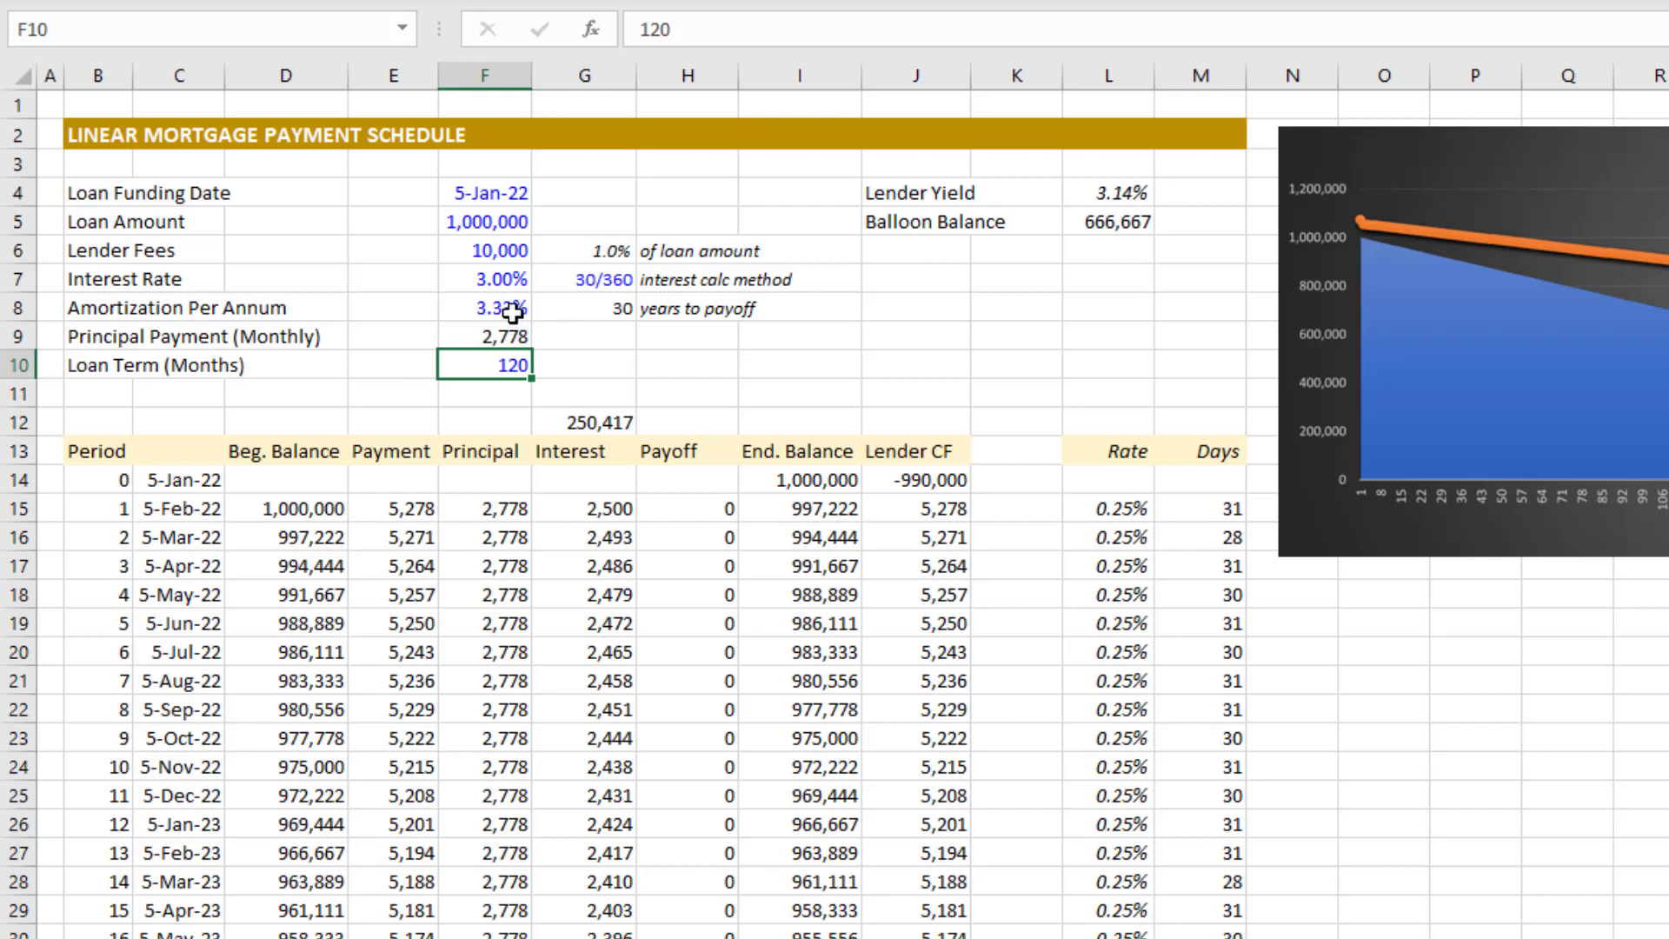
click(595, 309)
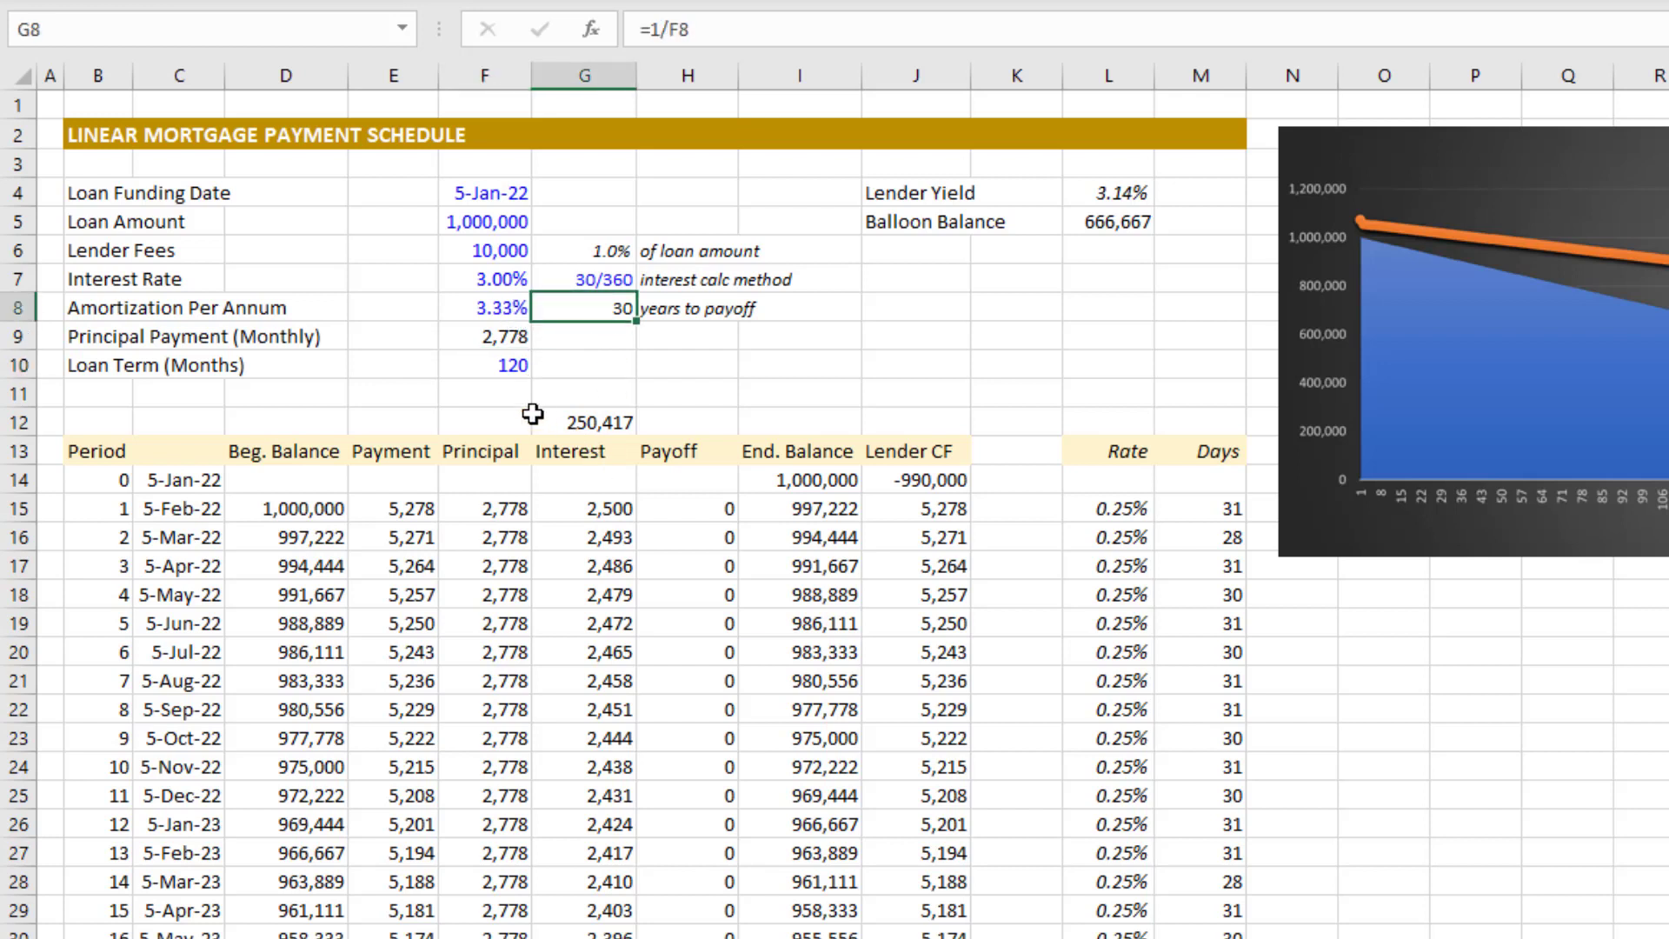
click(503, 367)
text(360)
key(Return)
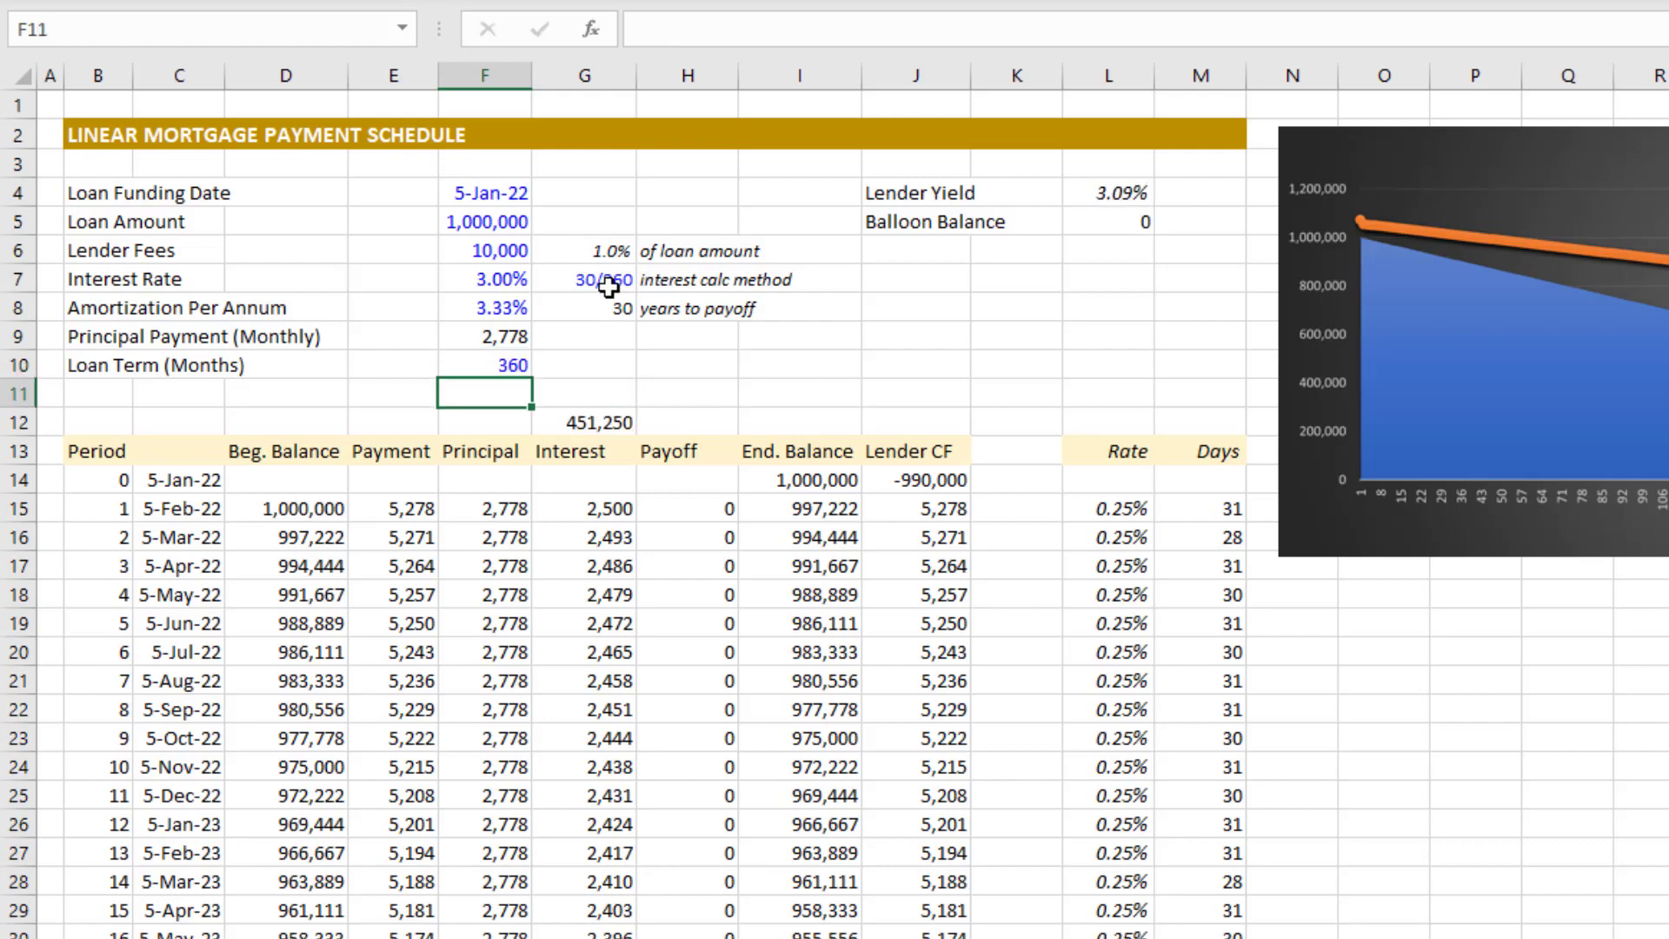
click(608, 308)
Verify period 360's balance, interest, principal, payoff and lender cash flow formulas in row 374
scroll(798, 513, down, 16)
scroll(798, 513, down, 20)
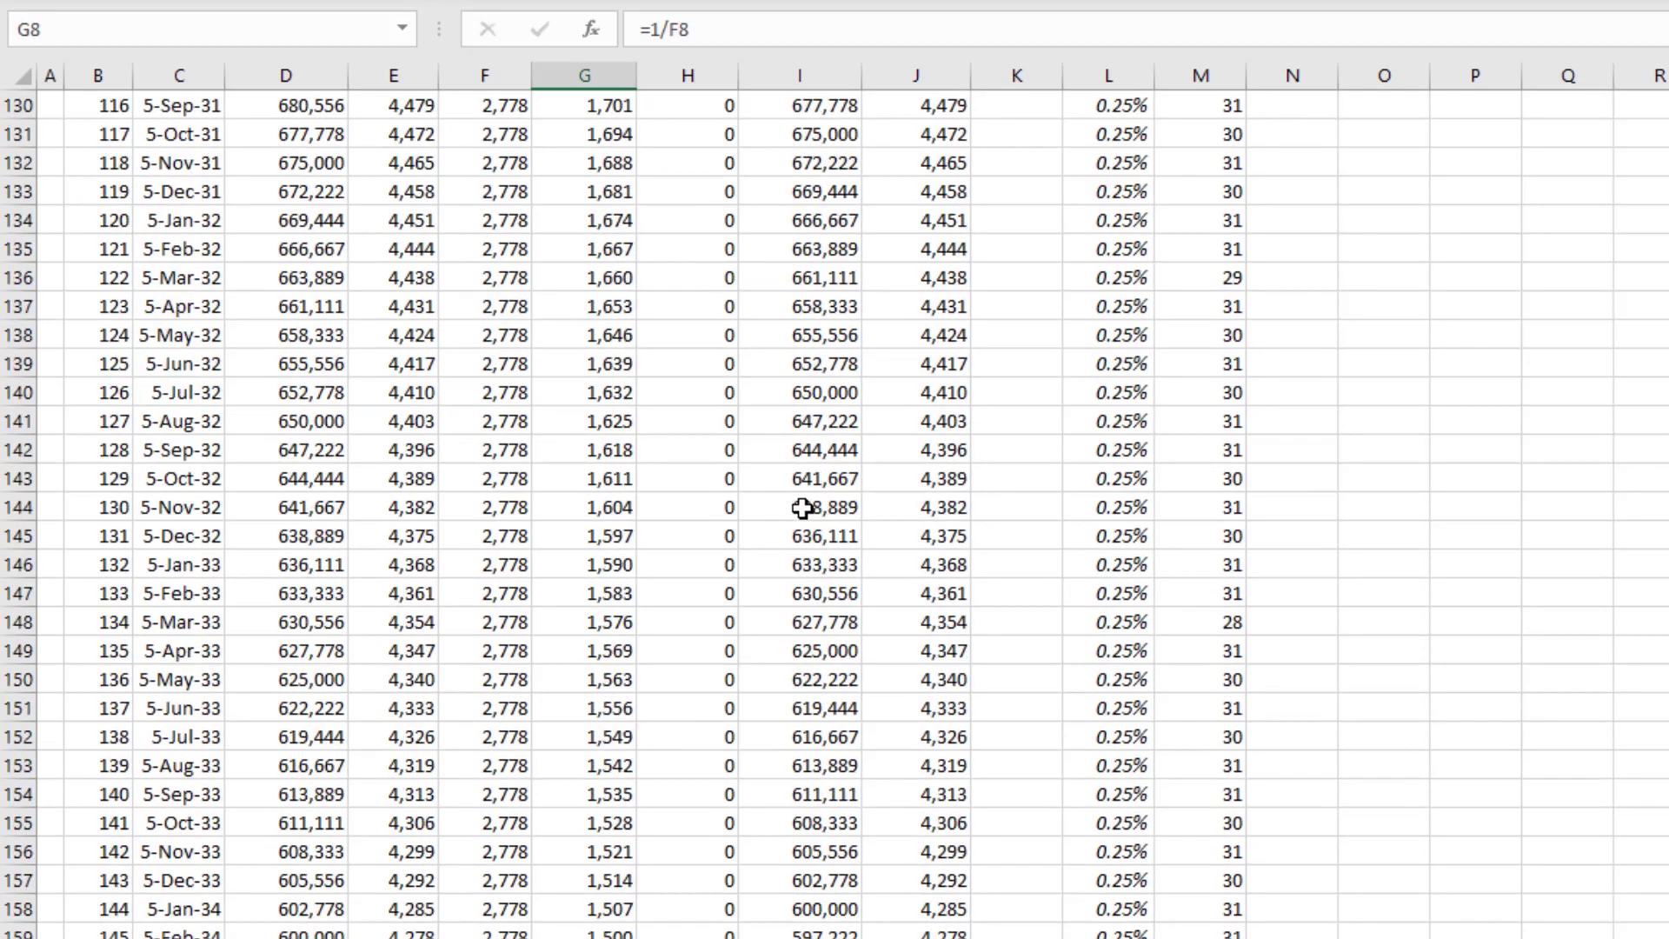
scroll(808, 486, down, 20)
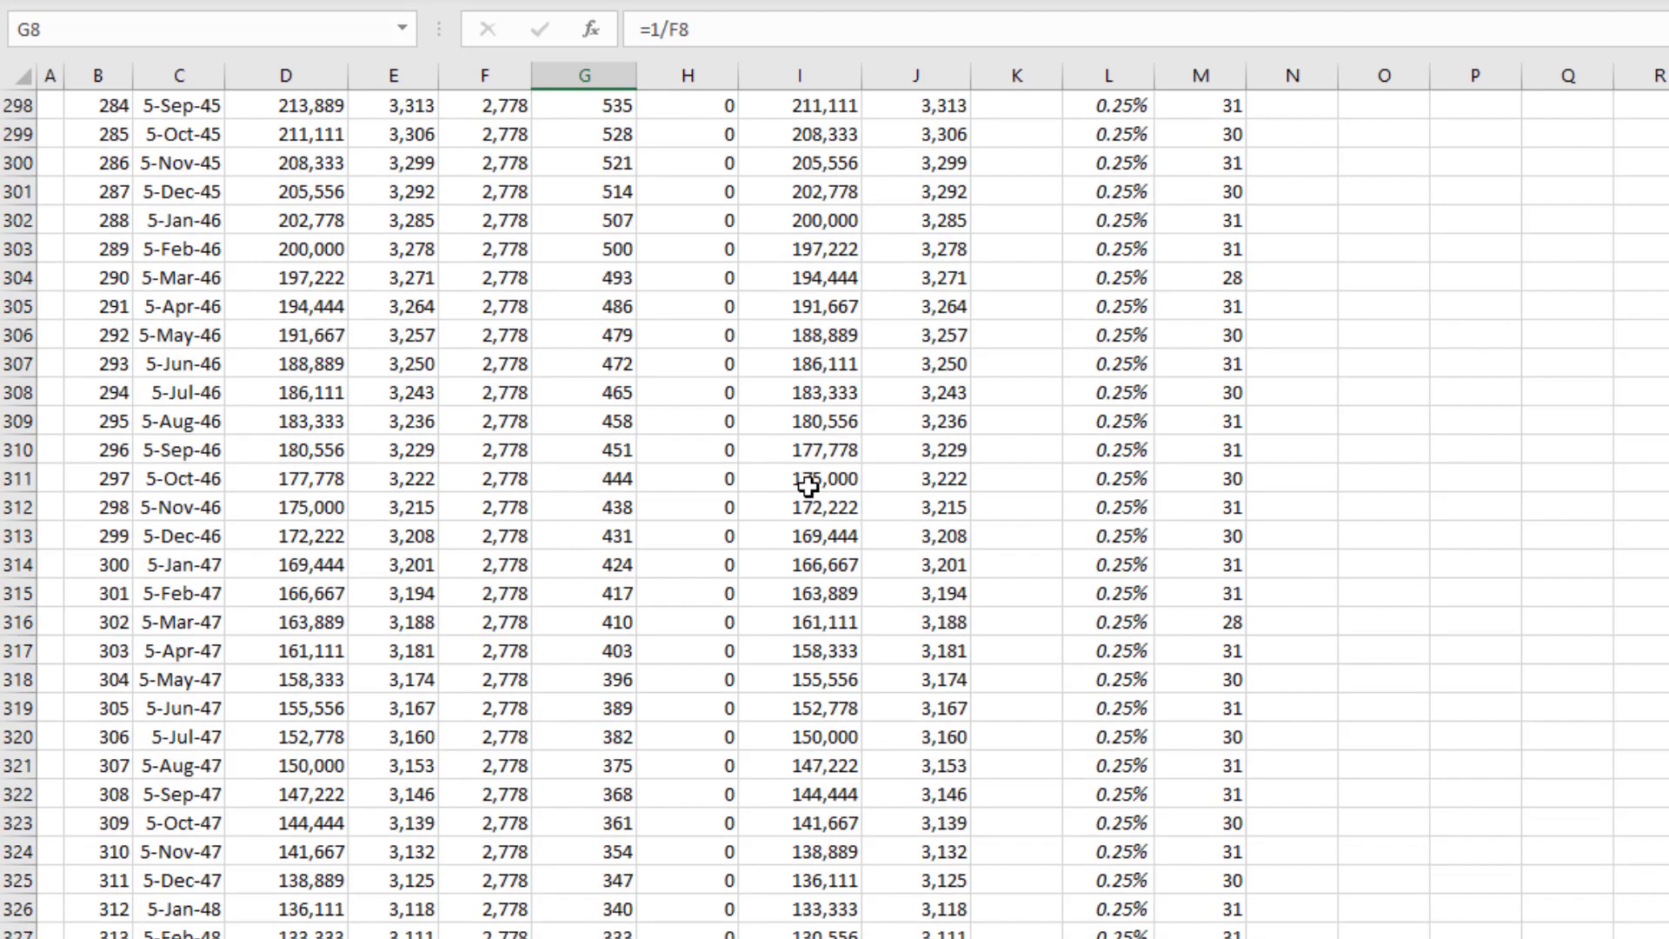
scroll(807, 487, down, 2)
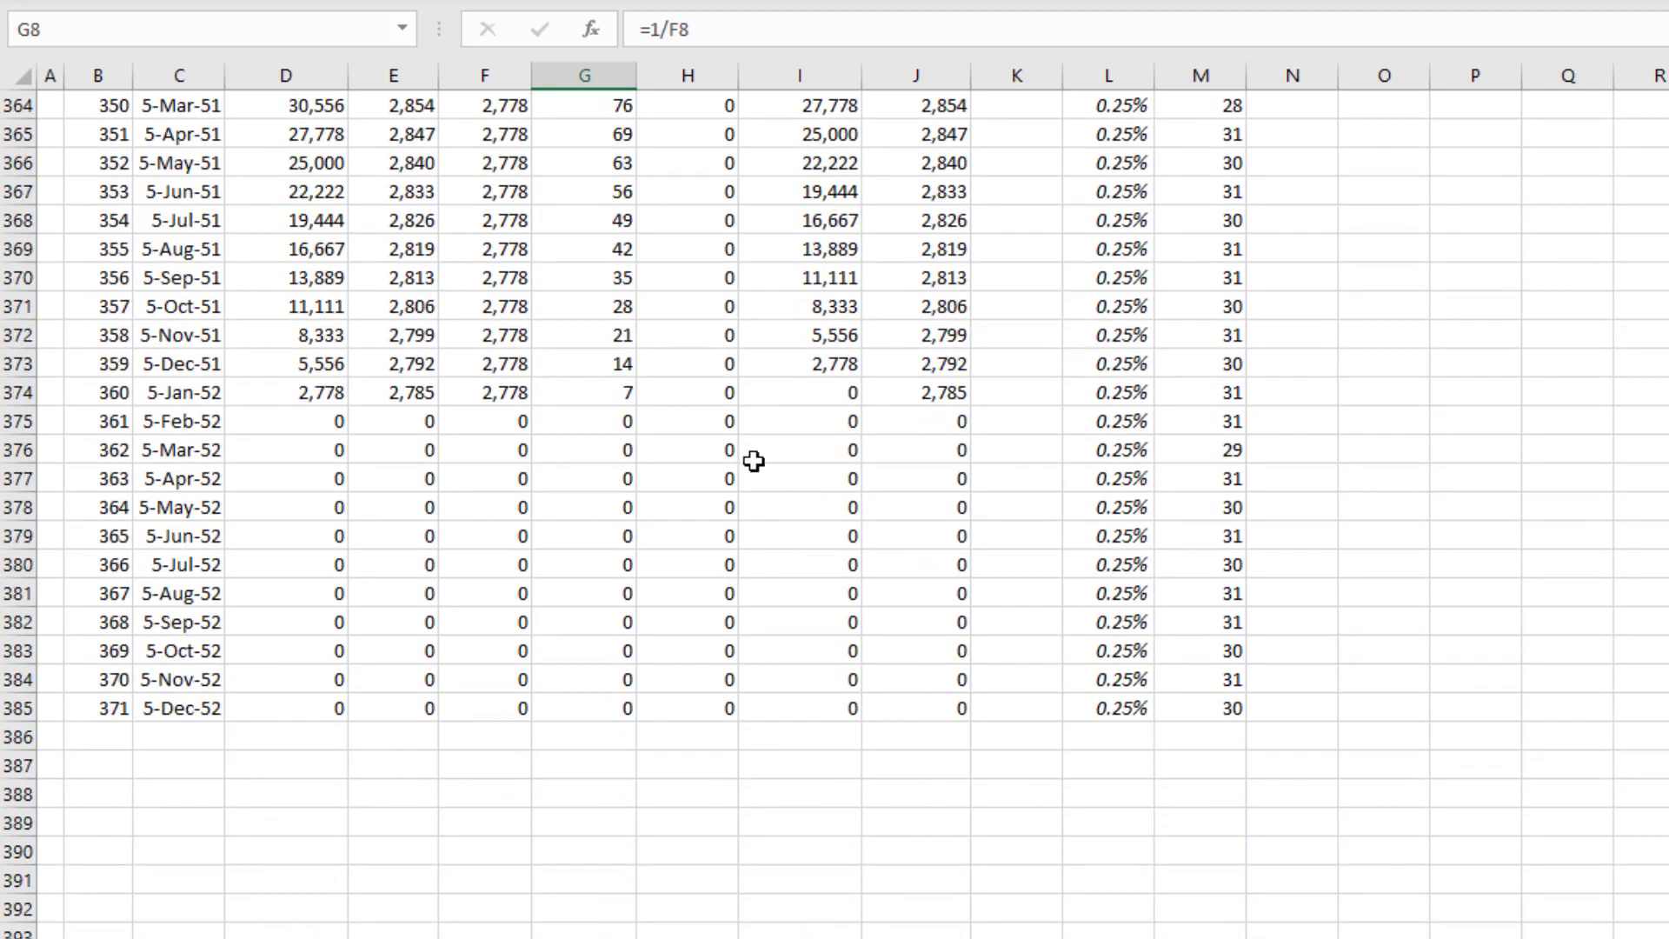
click(336, 390)
click(580, 389)
click(678, 394)
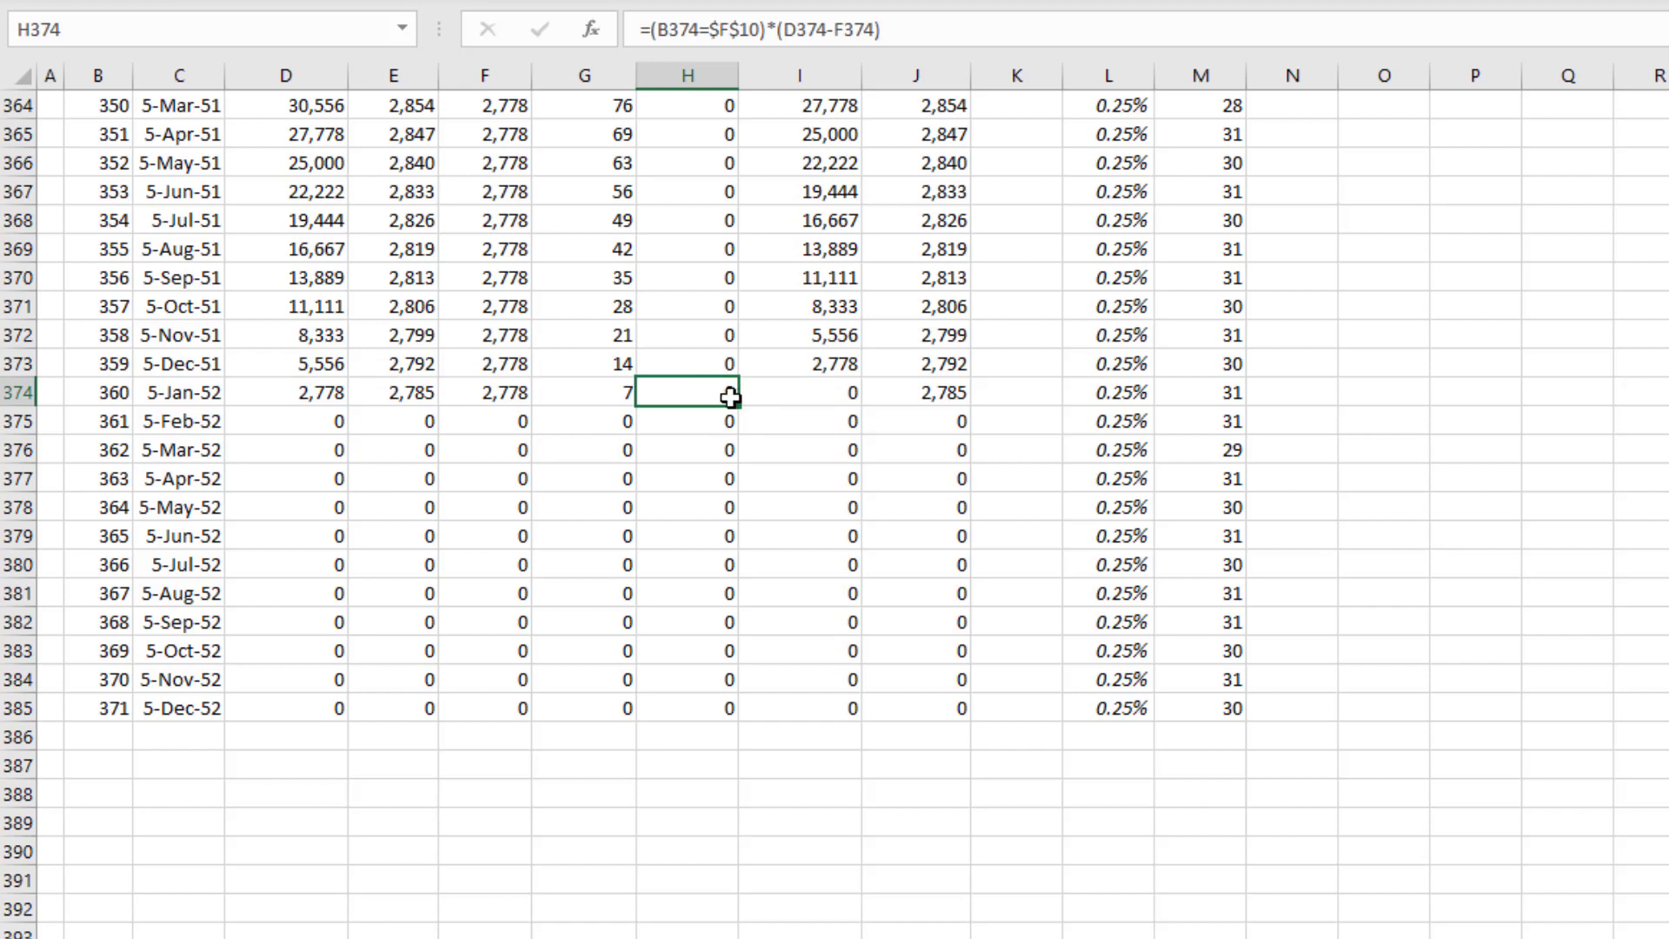
click(504, 388)
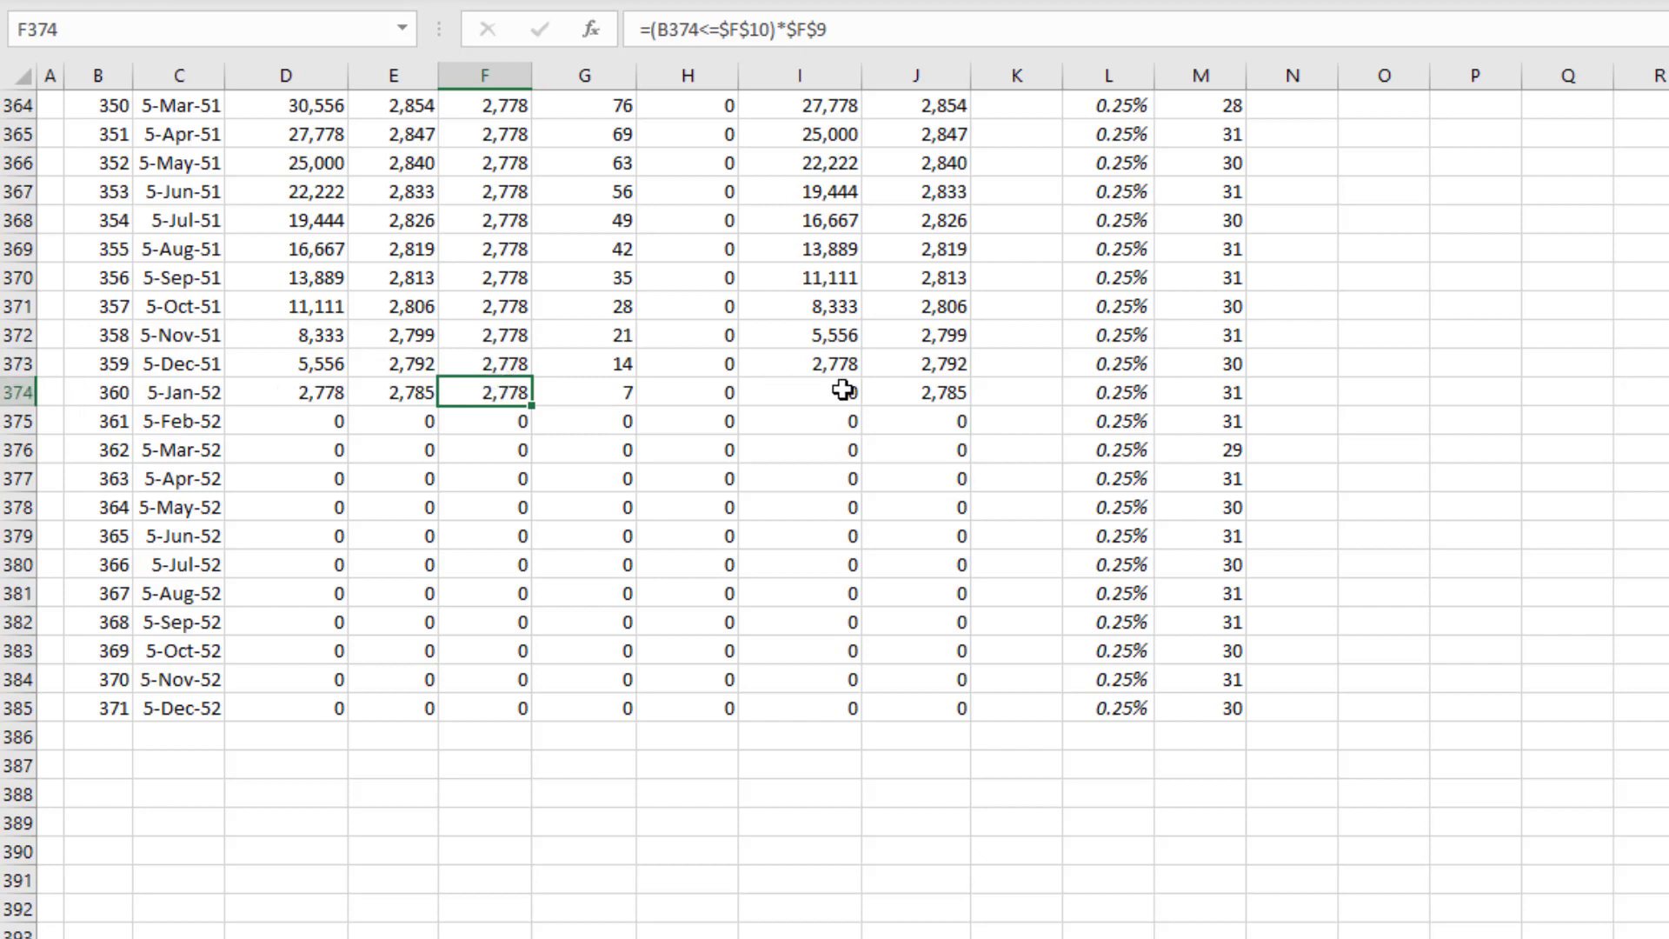
click(928, 390)
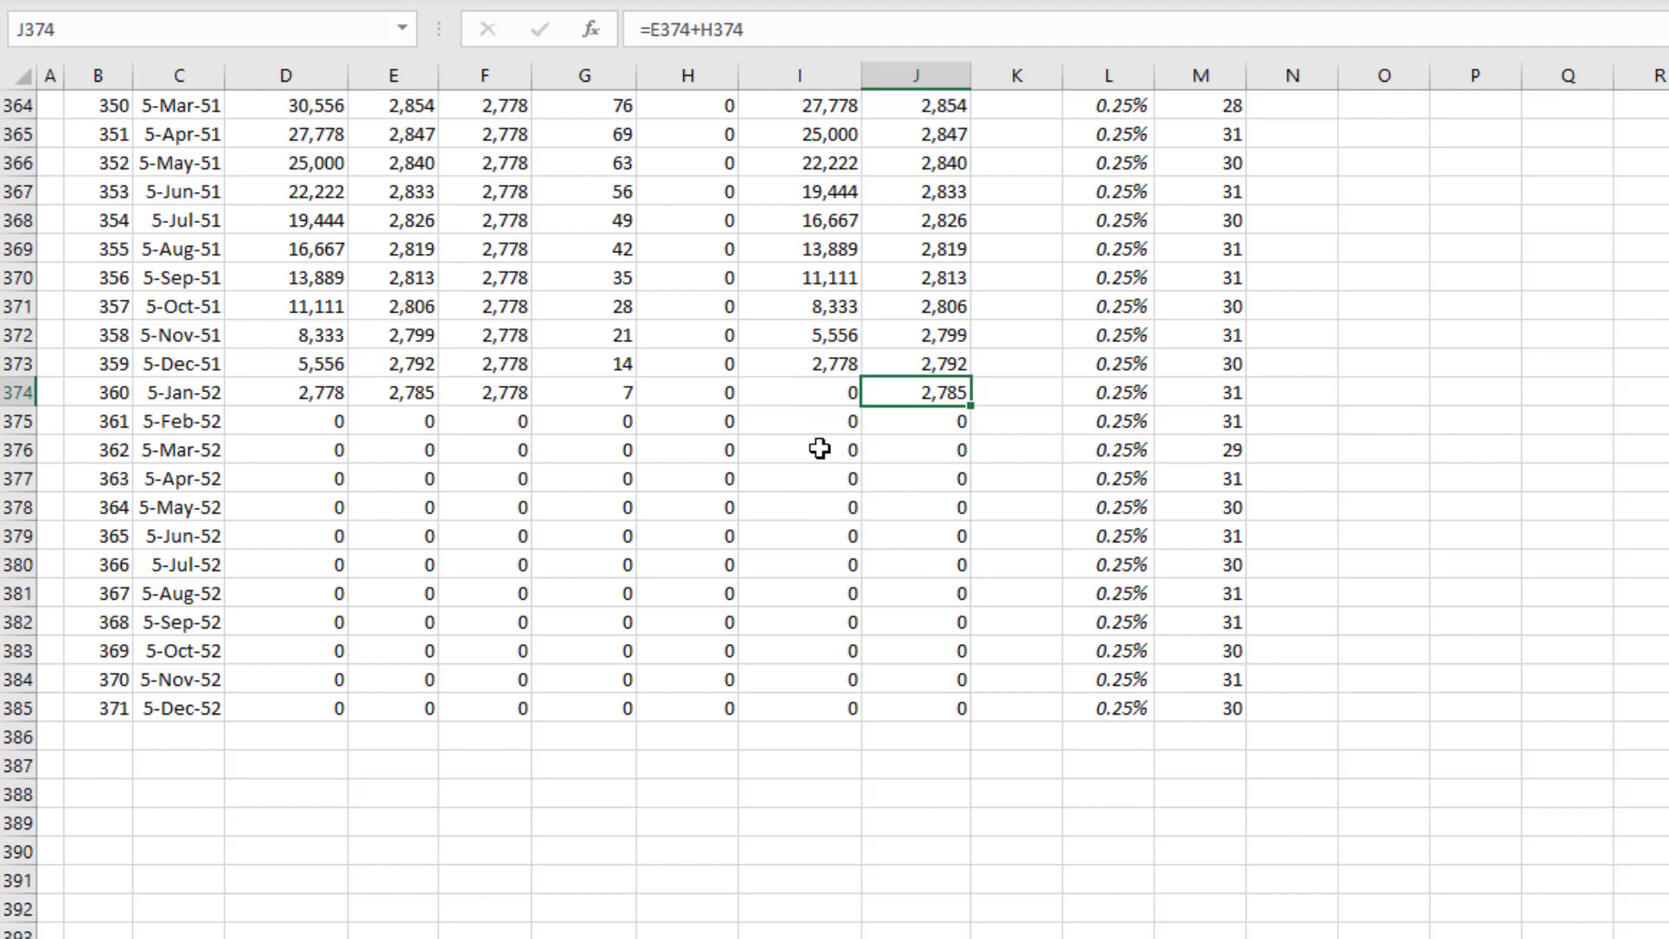
key(ctrl+Home)
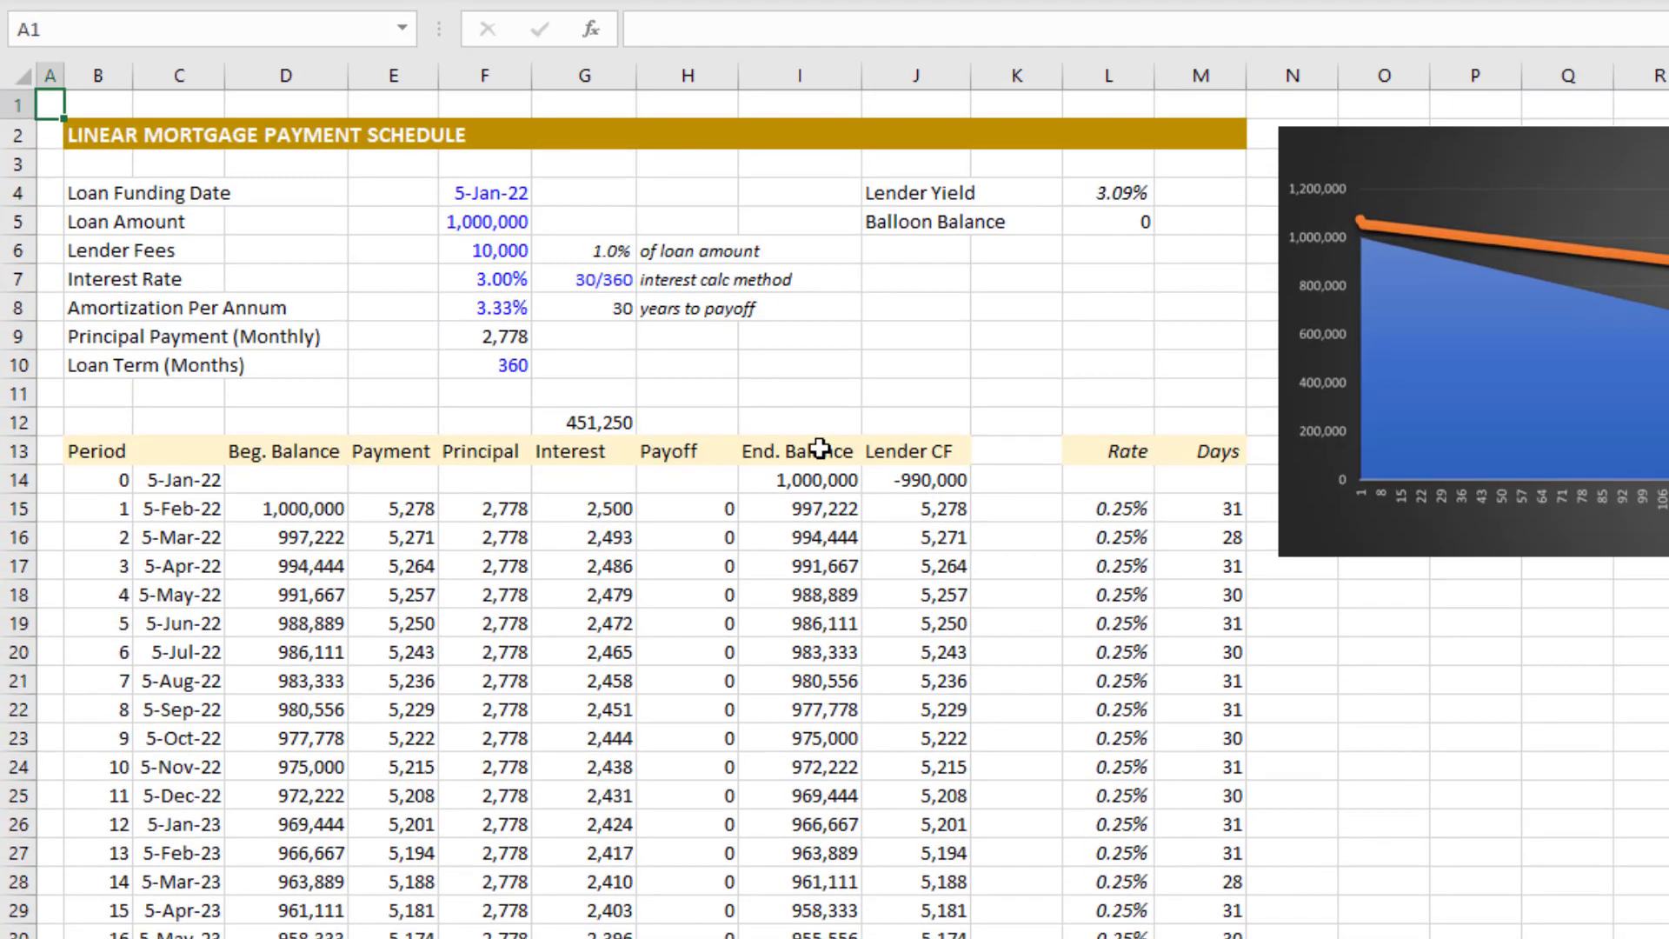